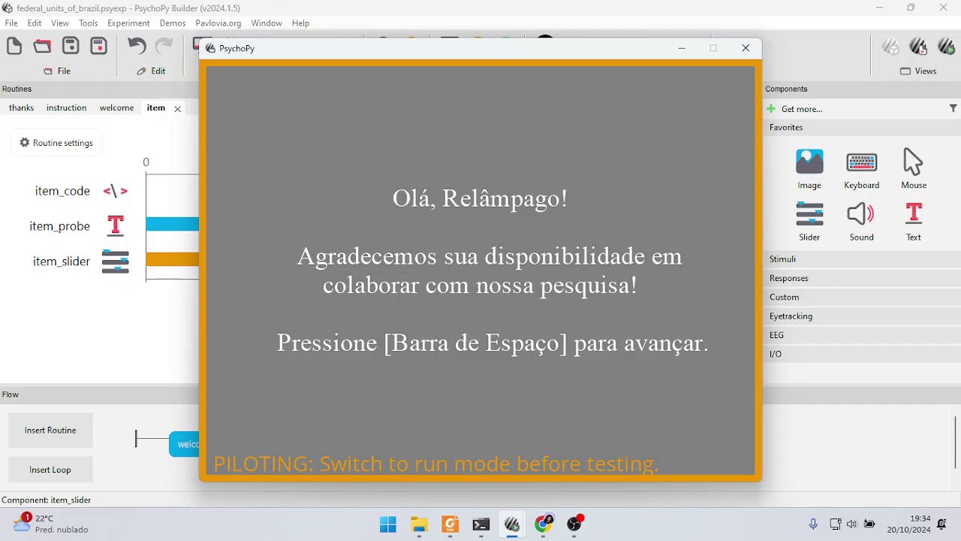
Step: Try out the pilot run through the welcome and instruction screens and a few state trials, then end it early
key("space")
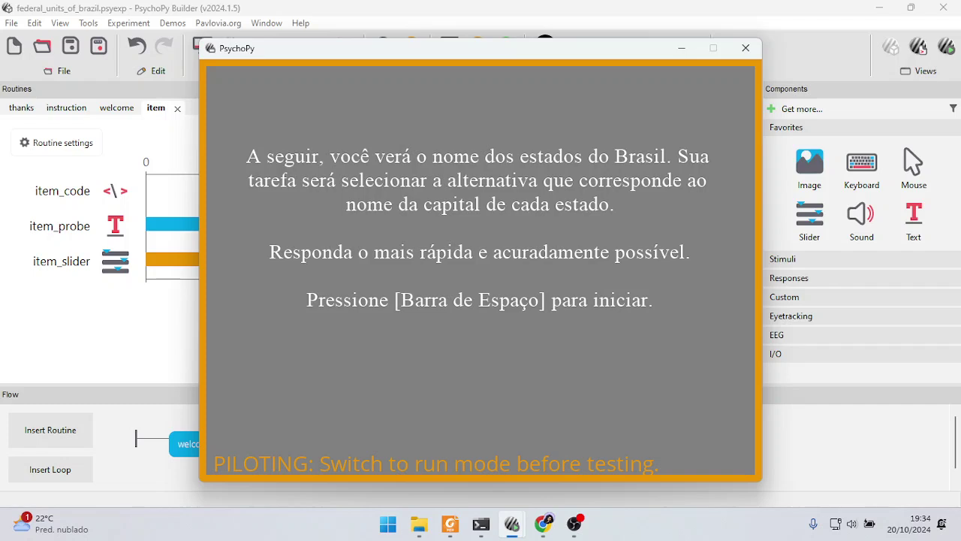
key("space")
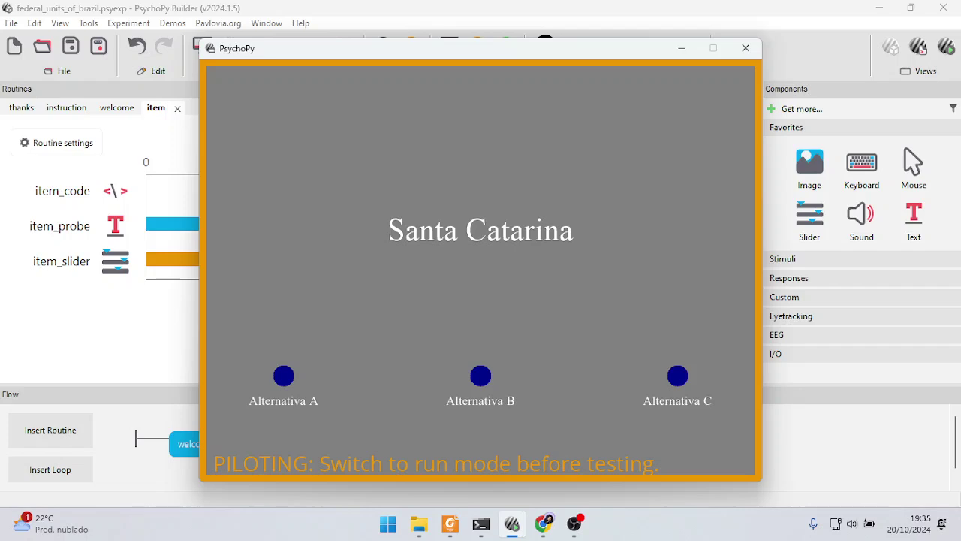
left_click(481, 376)
left_click(480, 376)
left_click(283, 375)
left_click(481, 376)
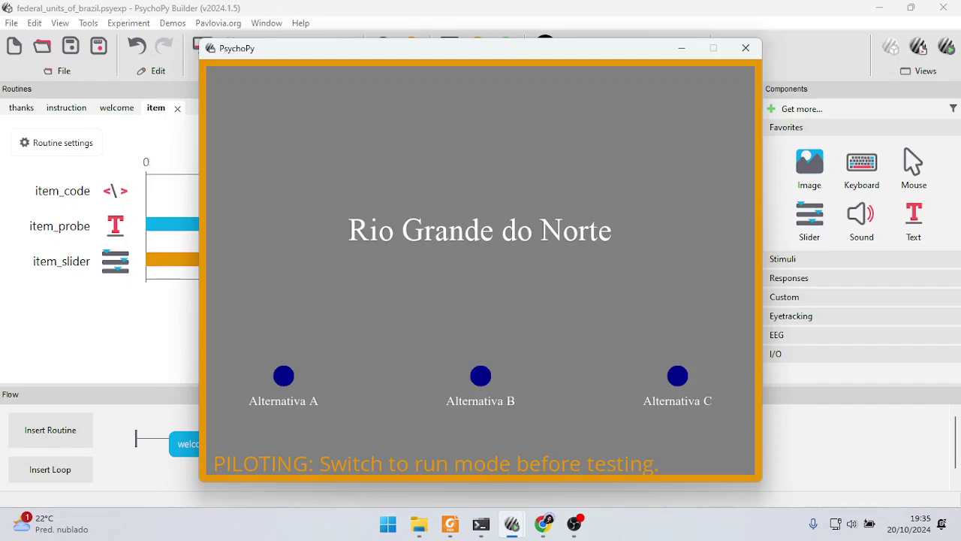
key("Escape")
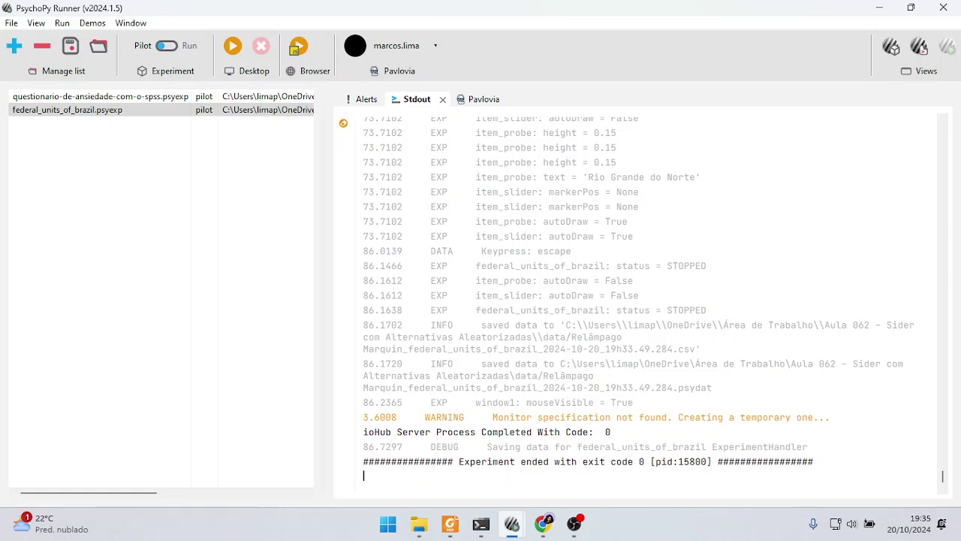
Step: Return to the Builder and set the item_slider labels to ("0", "1", "2")
mouse_move(511, 524)
left_click(601, 451)
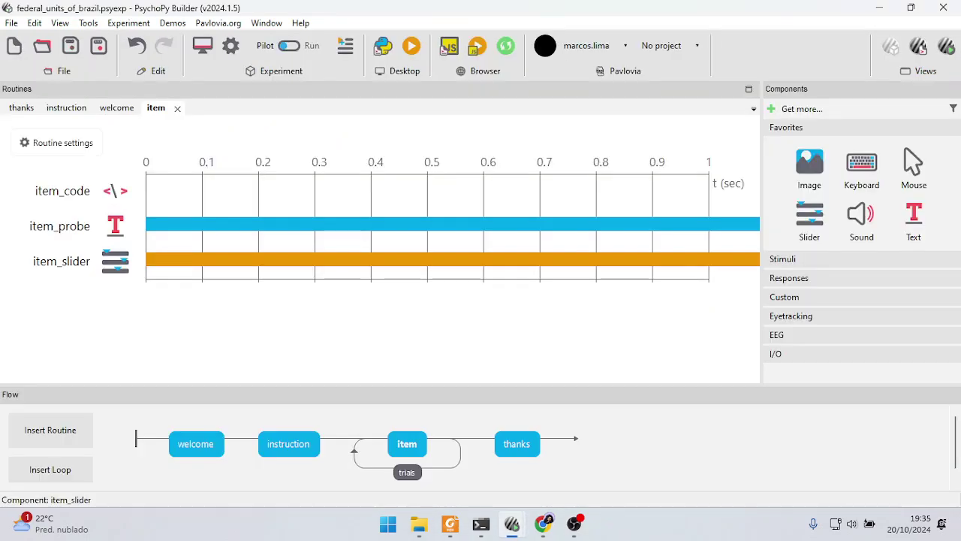
left_click(296, 260)
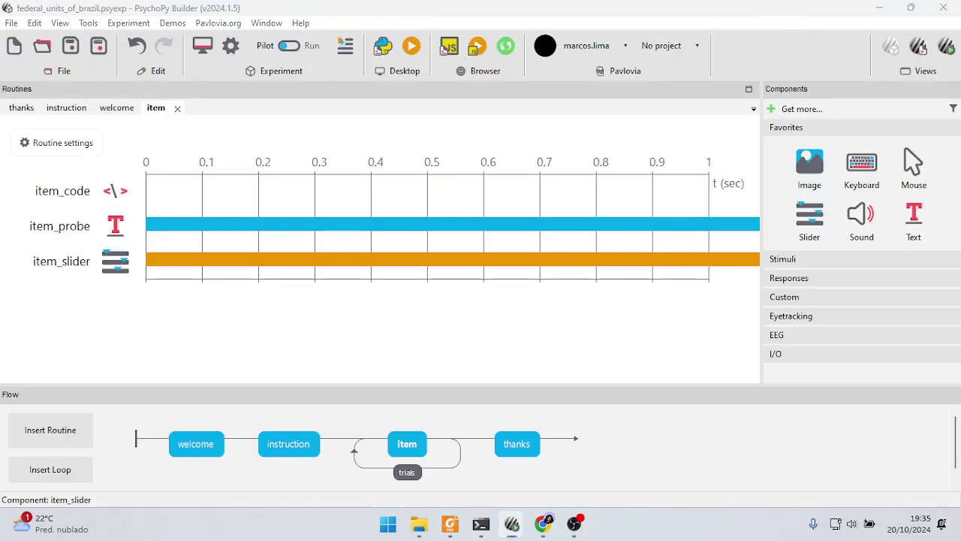
left_click_drag(335, 286, 269, 287)
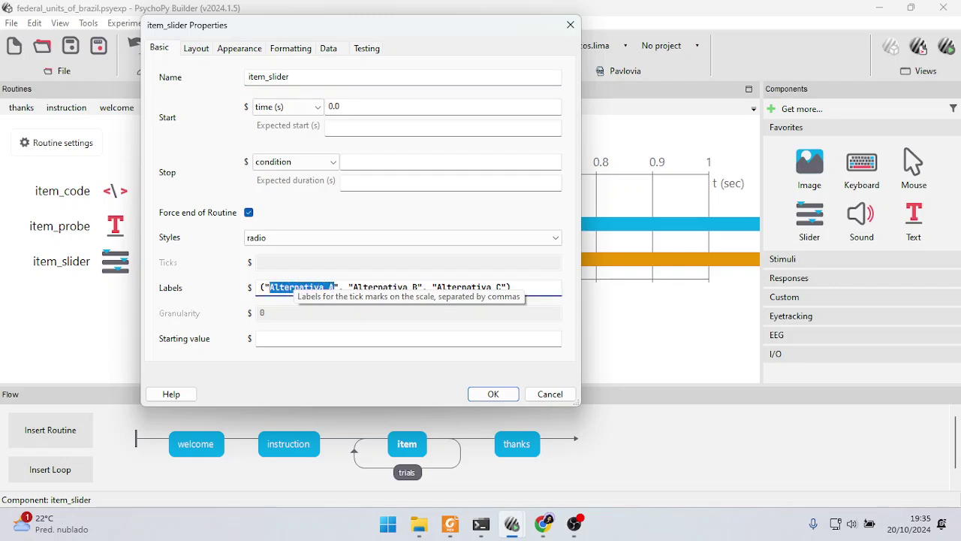
type("0")
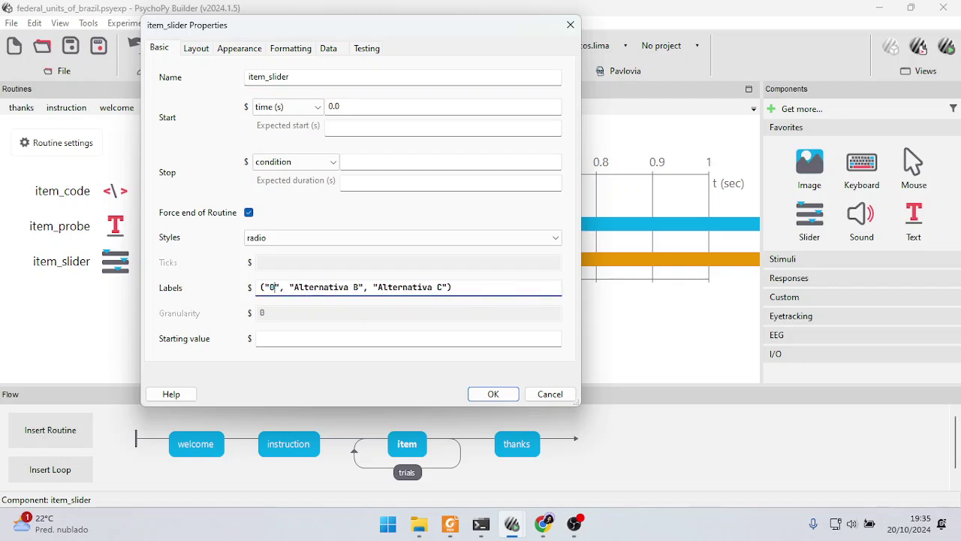
left_click_drag(361, 287, 385, 287)
type("1\", \"2")
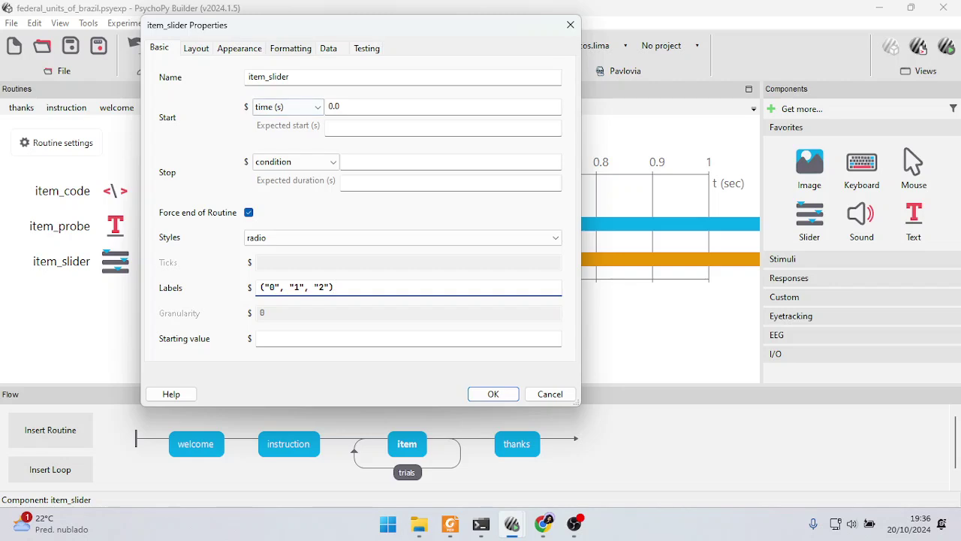
Step: Set the item_slider label color to the none preset (0.0000, 0.0000, 0.0000) and apply the properties
left_click(290, 48)
left_click(238, 48)
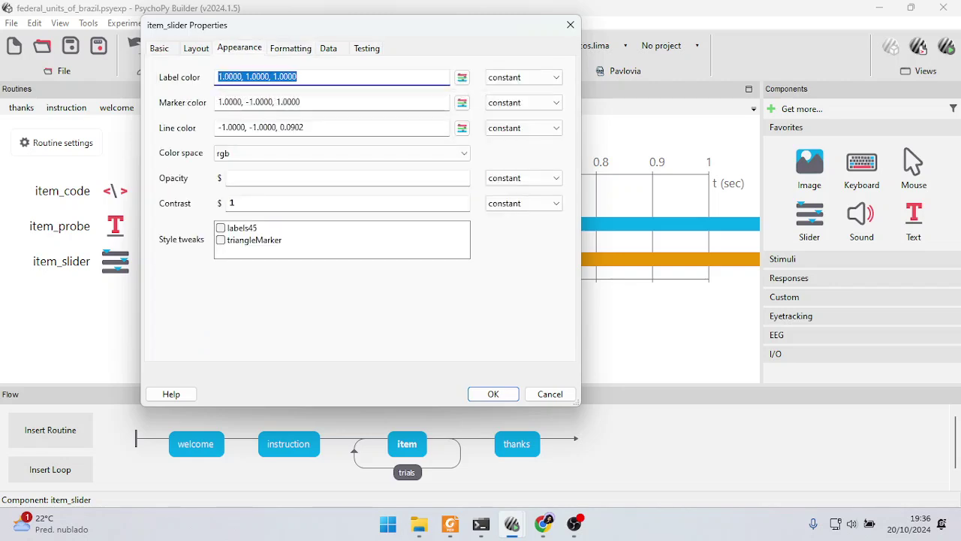
left_click(462, 78)
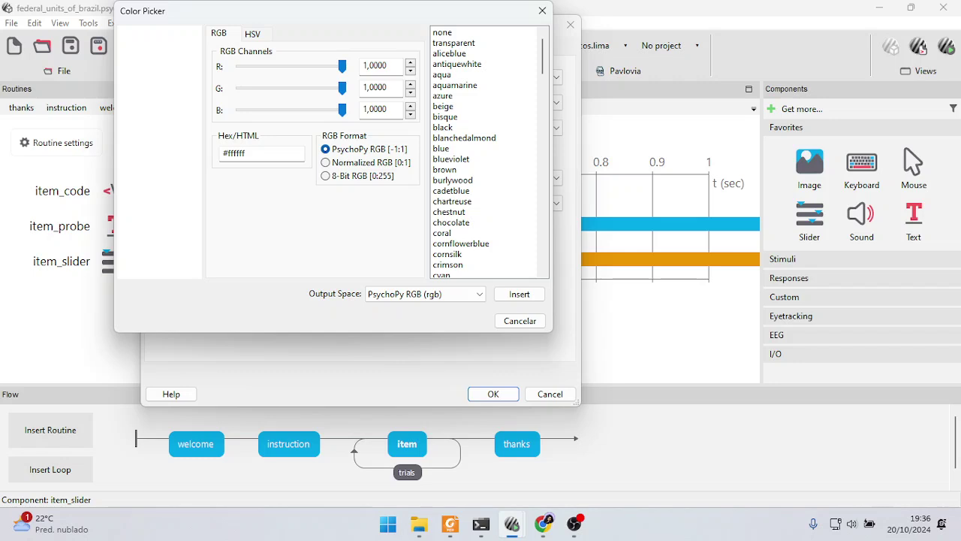
left_click(443, 32)
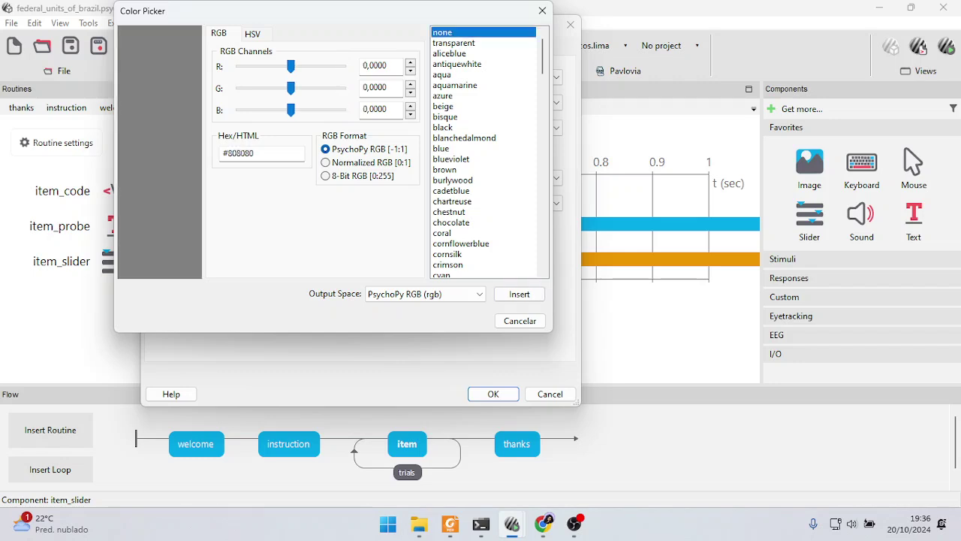
left_click(520, 294)
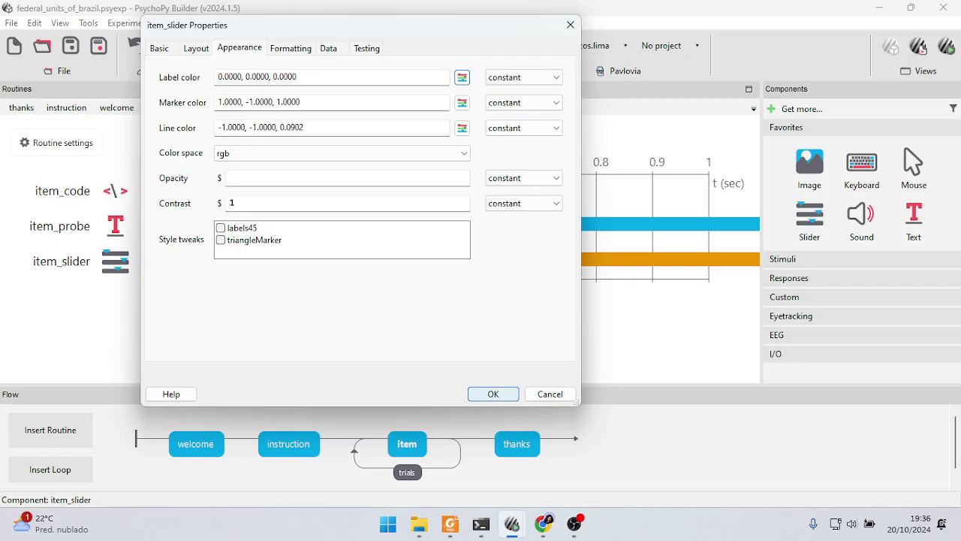
left_click(493, 394)
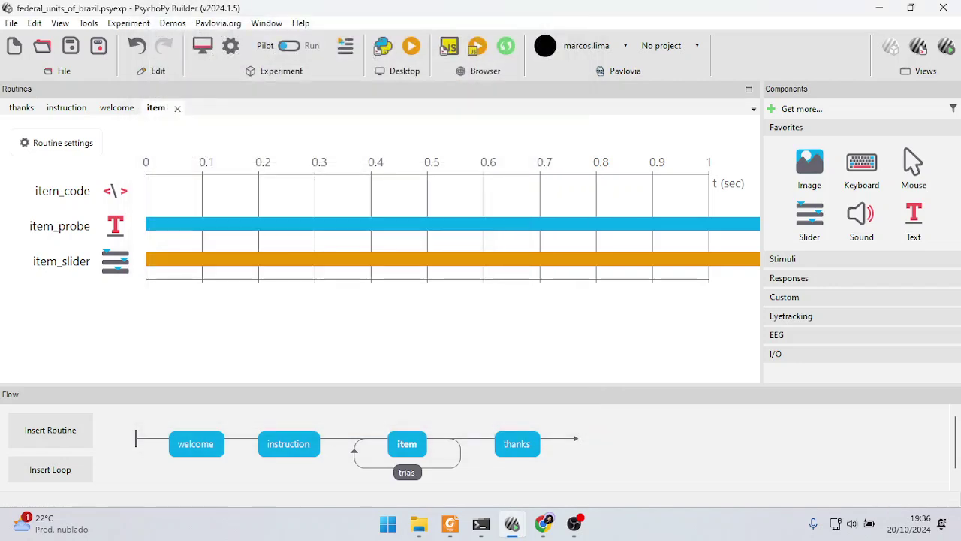
Step: Reopen the item_slider properties and empty the three label strings, keeping the quotes and commas
left_click(115, 260)
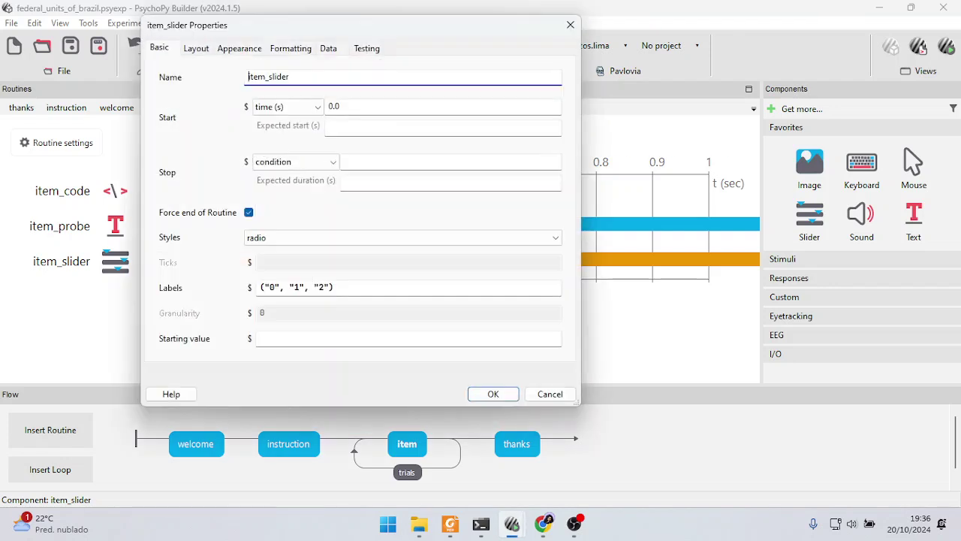
double_click(273, 287)
key("BackSpace")
double_click(288, 287)
key("BackSpace")
double_click(310, 287)
key("BackSpace")
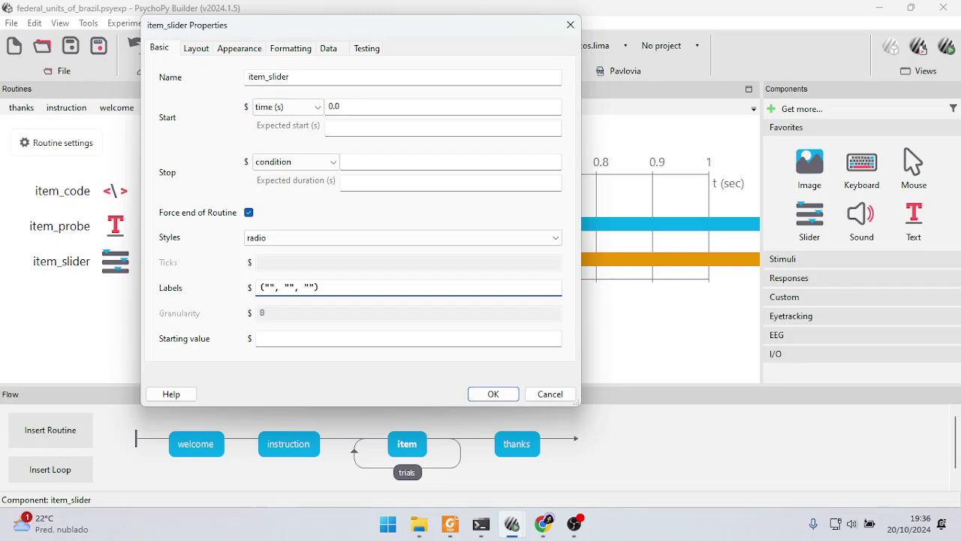
Step: Fill the emptied item_slider label strings with 0, 1 and 2 and apply the properties
left_click(267, 286)
type("0")
left_click(294, 287)
type("1")
left_click(322, 287)
type("2")
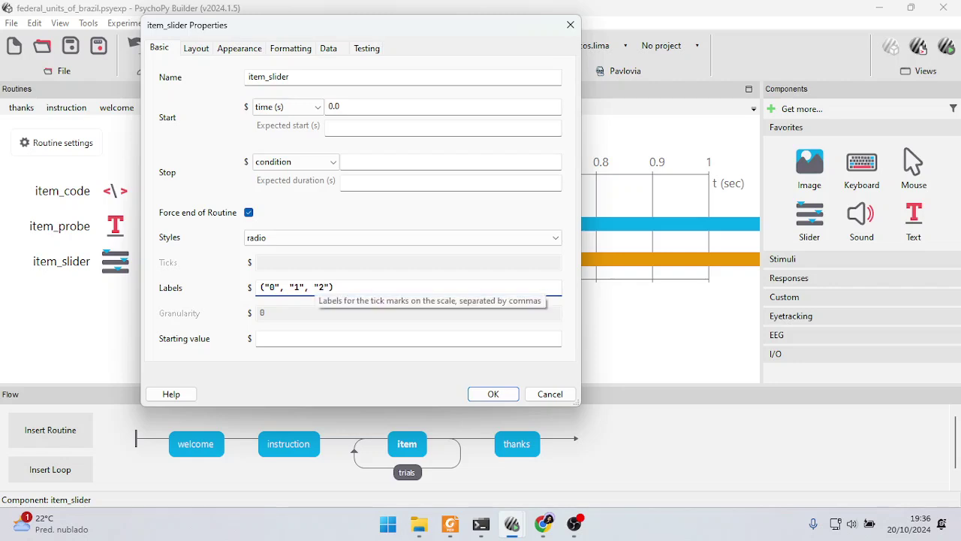
left_click_drag(314, 286, 331, 287)
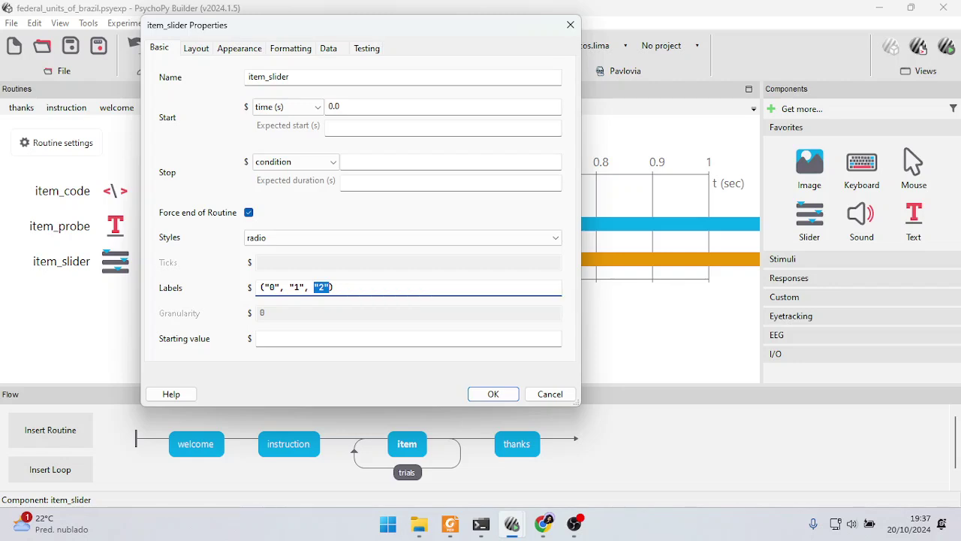
key("Return")
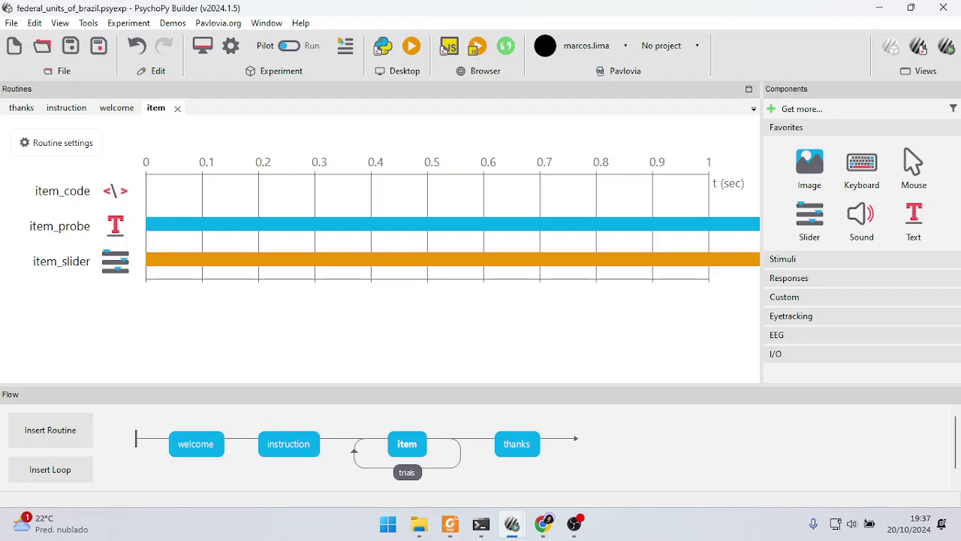
Step: Add a text component named alt1 to the item routine with an empty stop duration
left_click(913, 218)
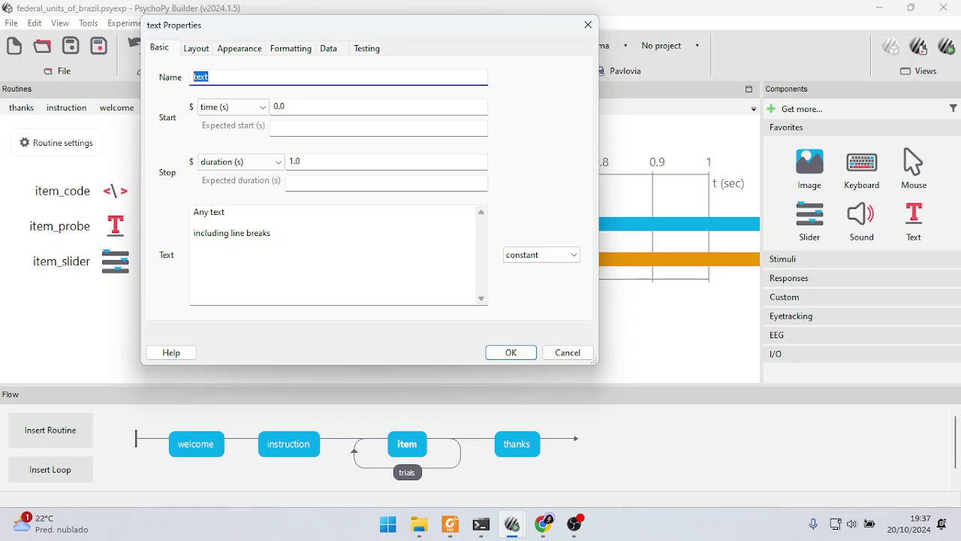
type("alt1")
double_click(294, 161)
key("BackSpace")
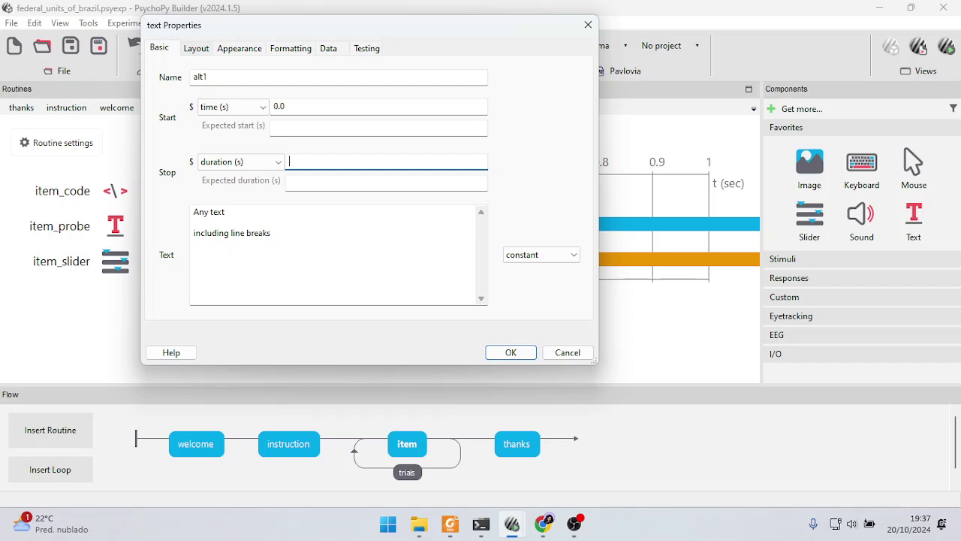
Step: Set the spatial units of alt1 to norm and its wrap width to 1.8
left_click(196, 48)
left_click(352, 103)
left_click(248, 158)
left_click(248, 154)
type("1")
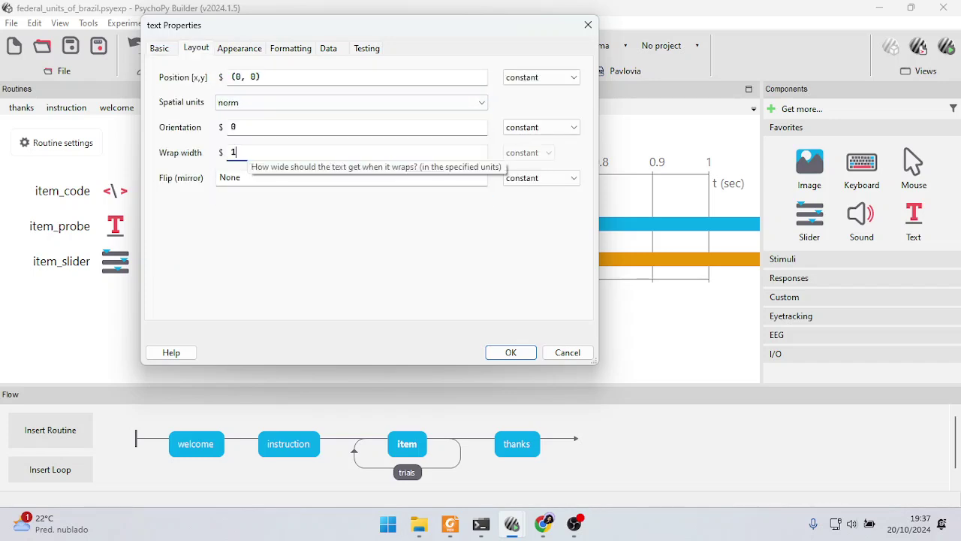
type(".8")
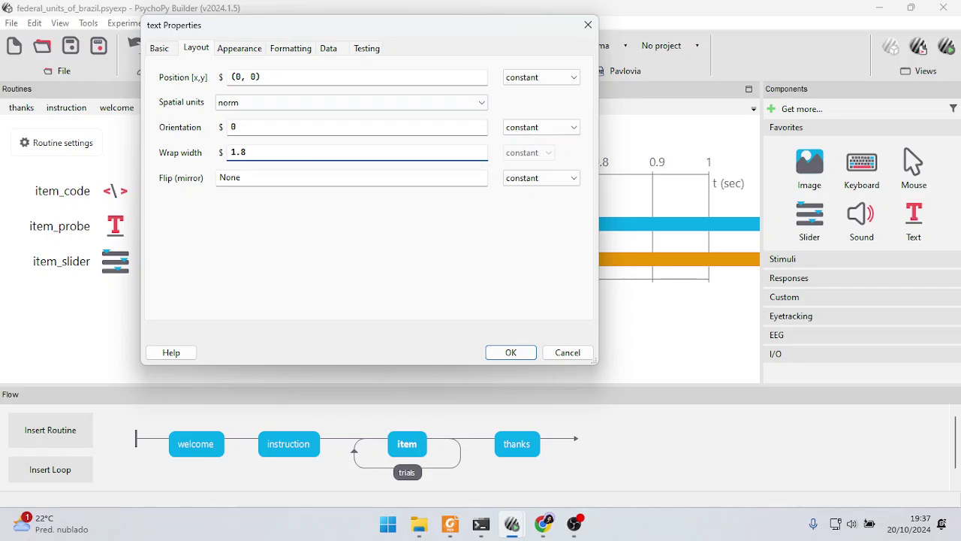
Step: Set the position of the alt1 text to (-0.7, -0.65)
left_click(252, 77)
key("Left")
key("Left")
key("BackSpace")
type("-0.7")
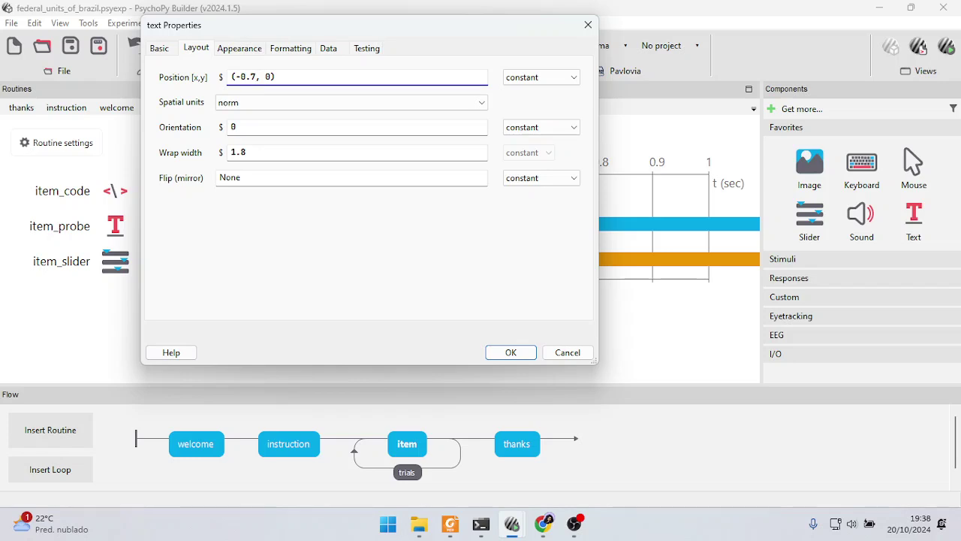
double_click(269, 76)
type("-0.65")
Step: Format alt1 in Times New Roman with a letter height of 0.08 and apply the properties
left_click(290, 47)
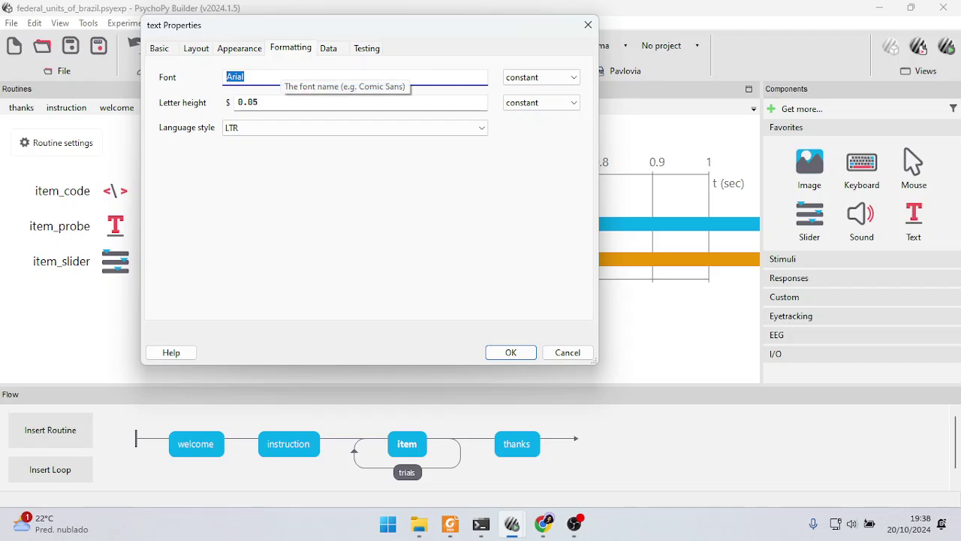
type("Times New Roman")
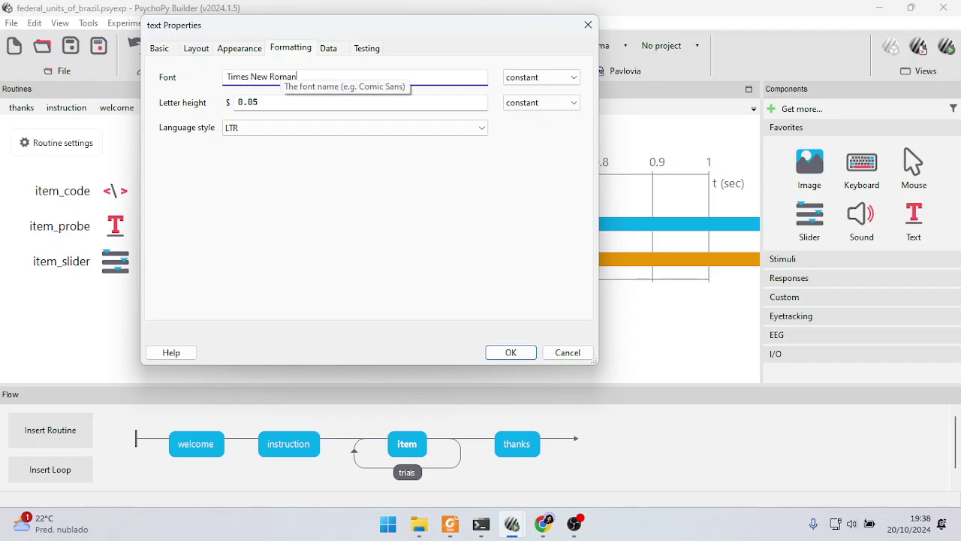
left_click(287, 102)
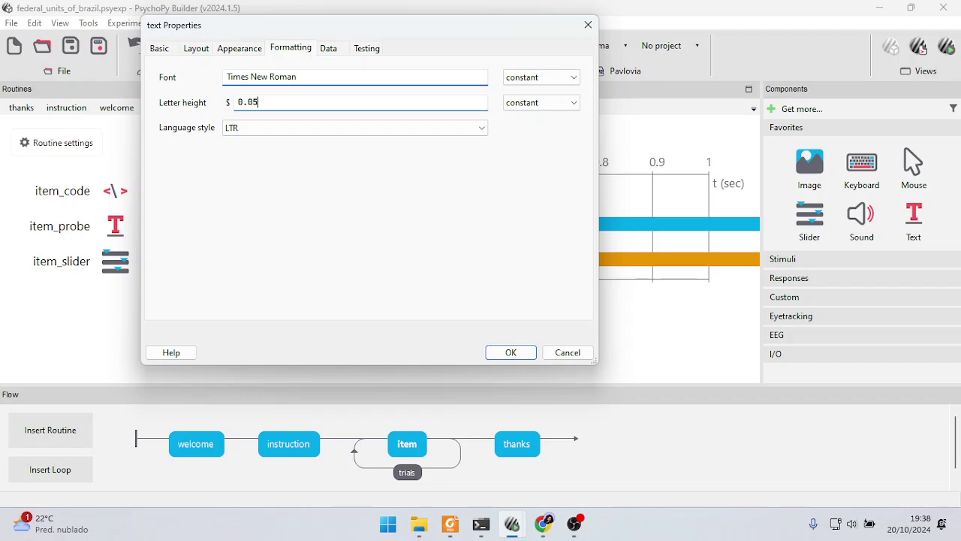
key("BackSpace")
type("8")
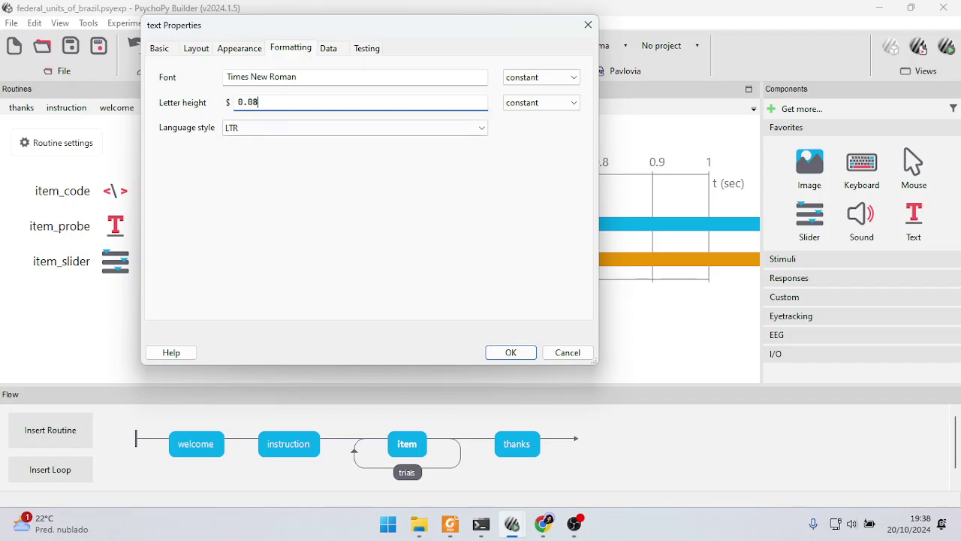
left_click(510, 352)
left_click(115, 296)
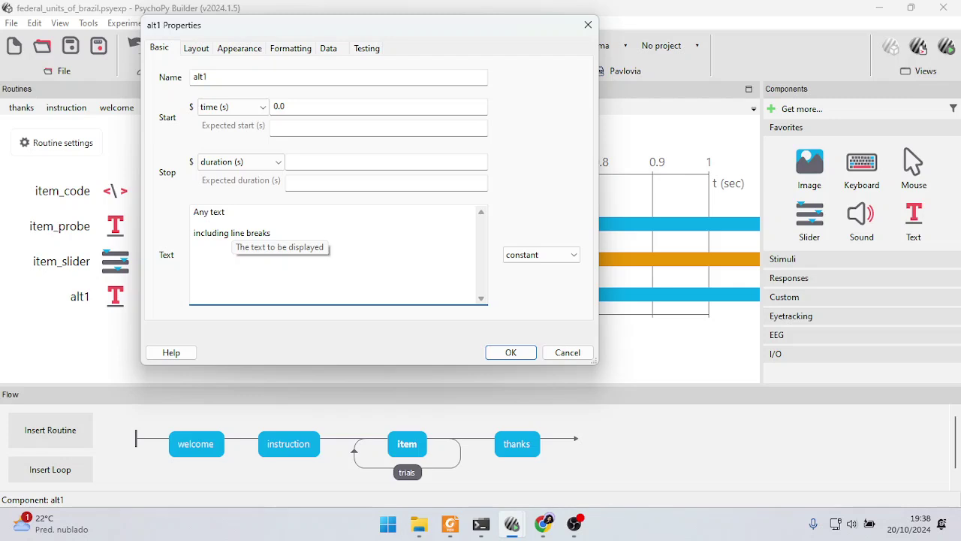
left_click(511, 352)
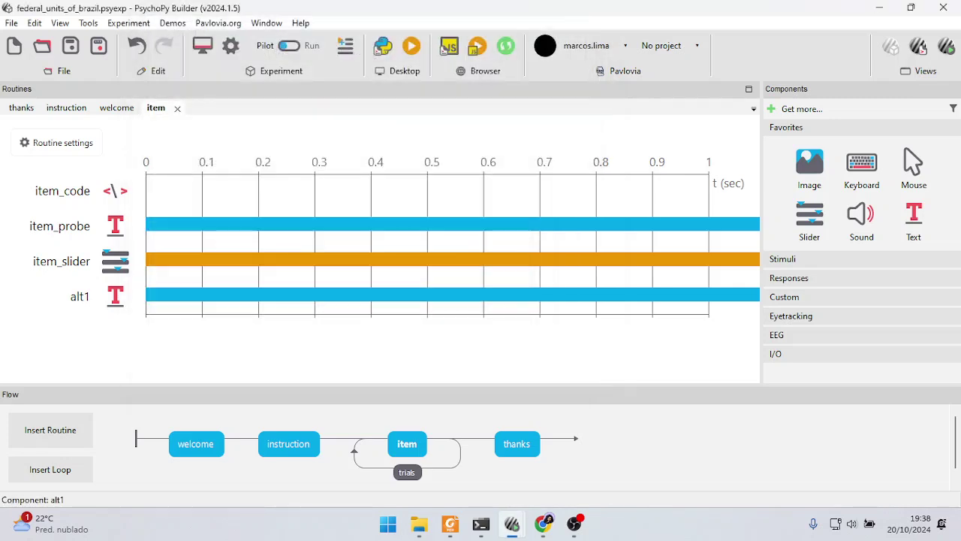
Step: Copy the alt1 component and paste it into the item routine as alt2
right_click(115, 296)
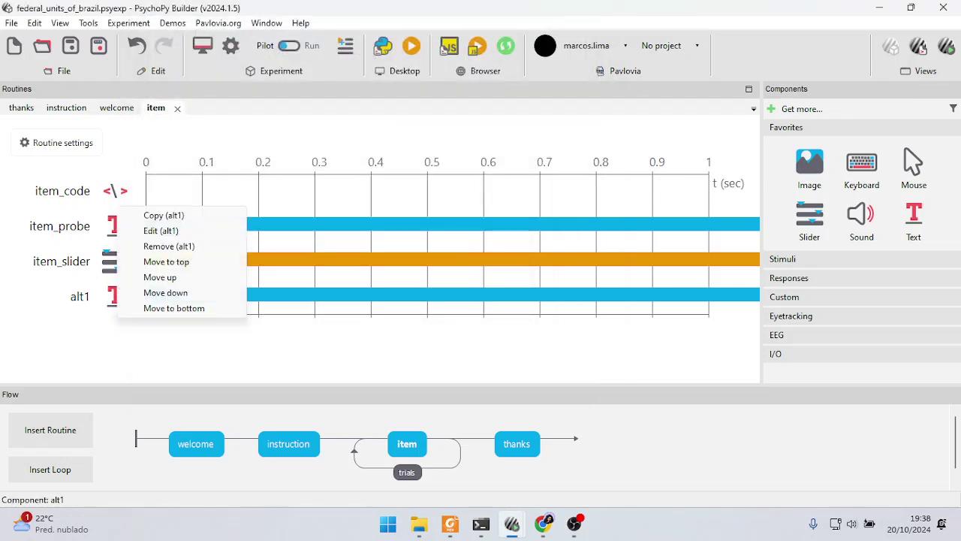
left_click(163, 216)
left_click(129, 23)
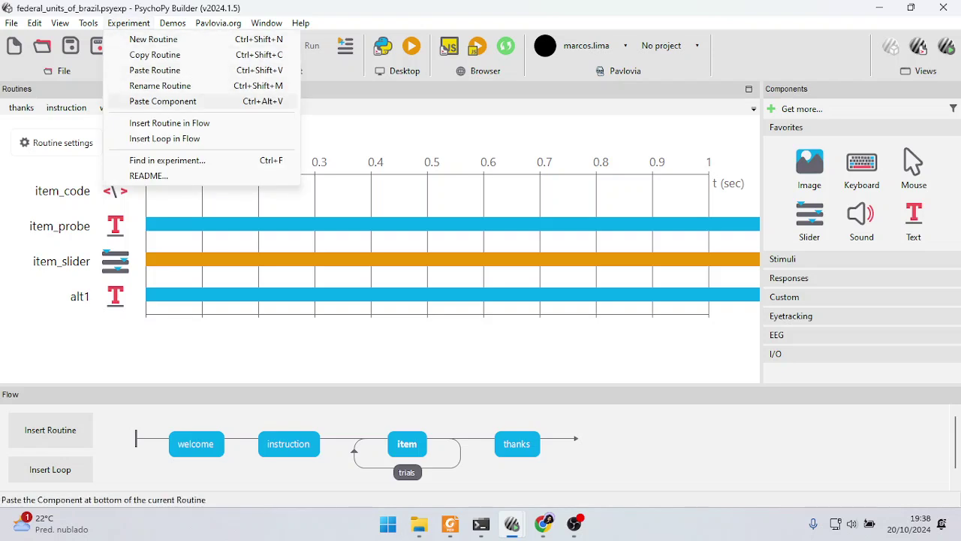
left_click(163, 100)
type("alt2")
key("Return")
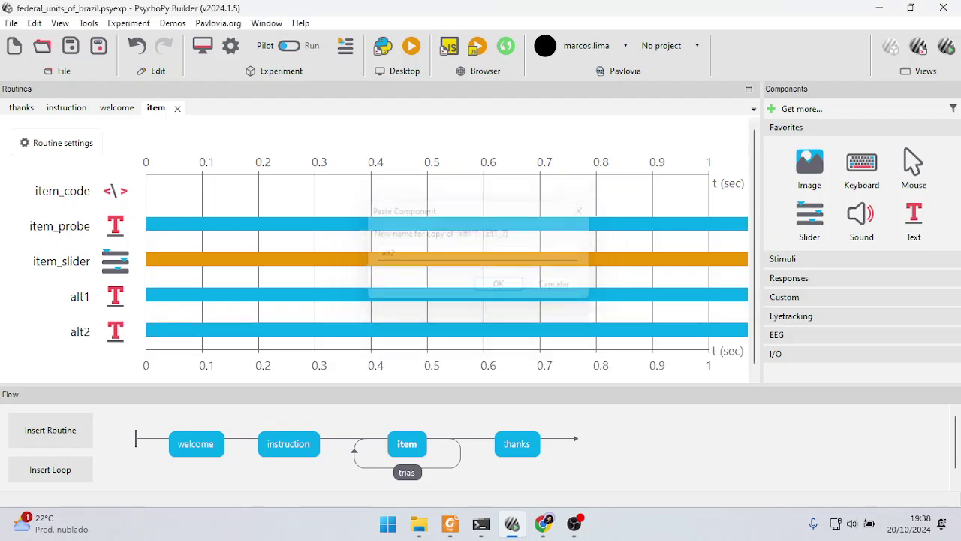
Step: Set the position of the alt2 text to (0, -0.65) and apply the properties
left_click(116, 331)
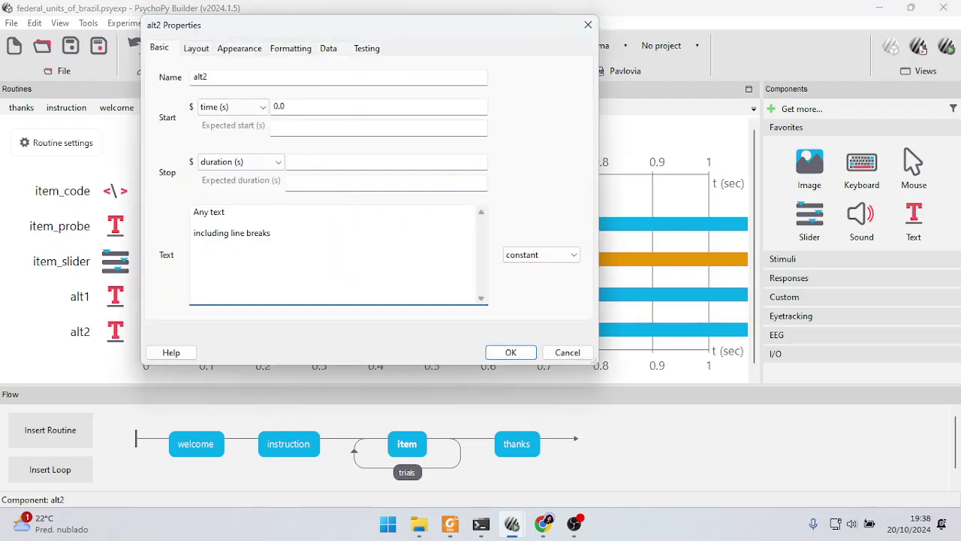
left_click(196, 47)
left_click(272, 77)
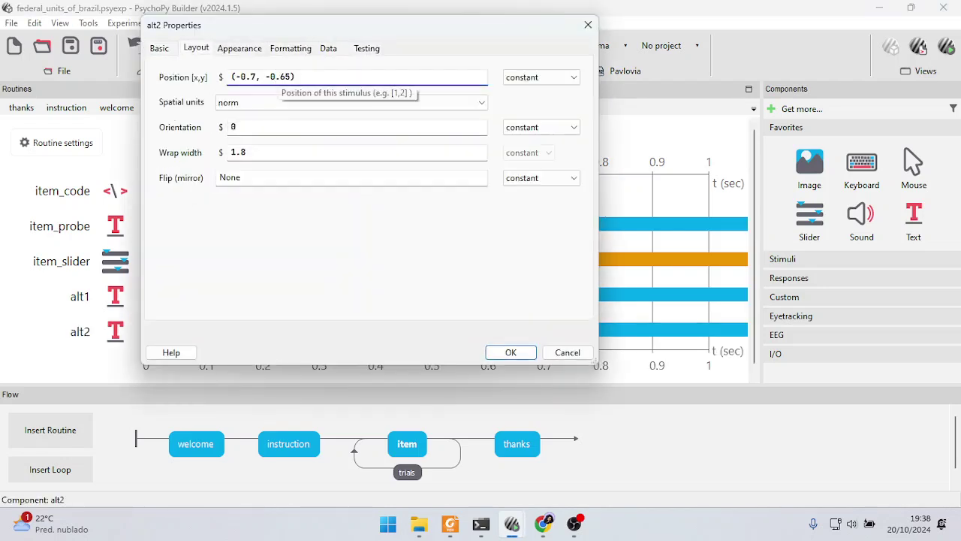
left_click(253, 77)
key("BackSpace")
key("BackSpace")
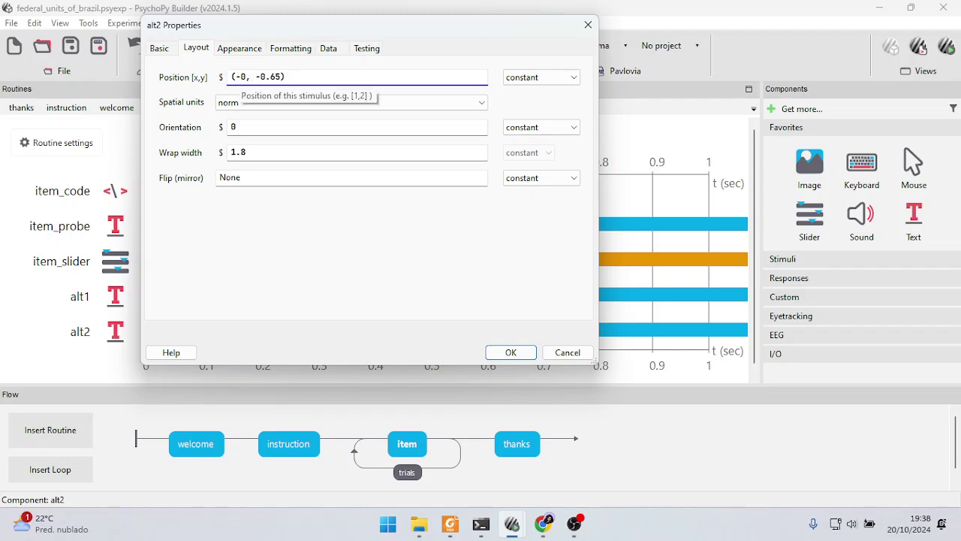
key("BackSpace")
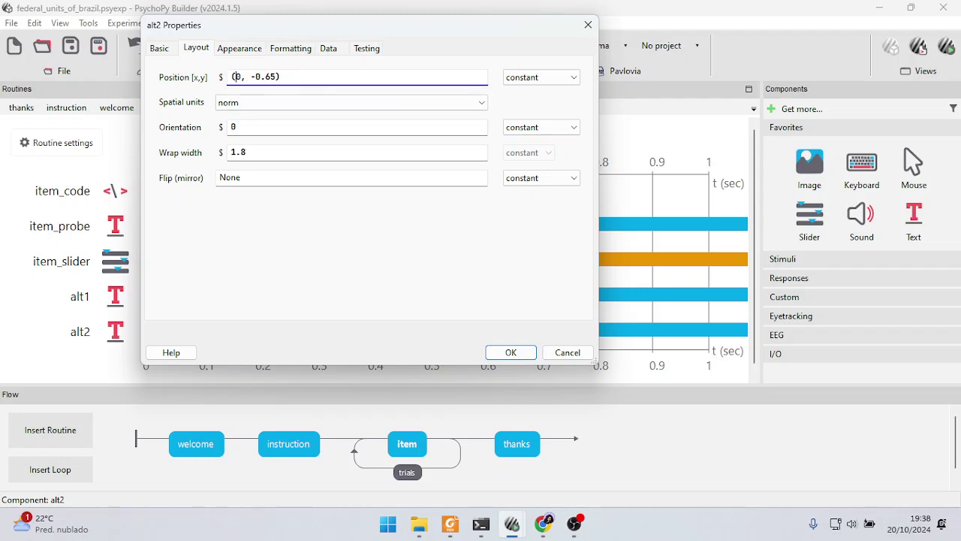
left_click(511, 352)
Step: Paste another copy of the alt1 component into the item routine, naming it alt3
left_click(128, 23)
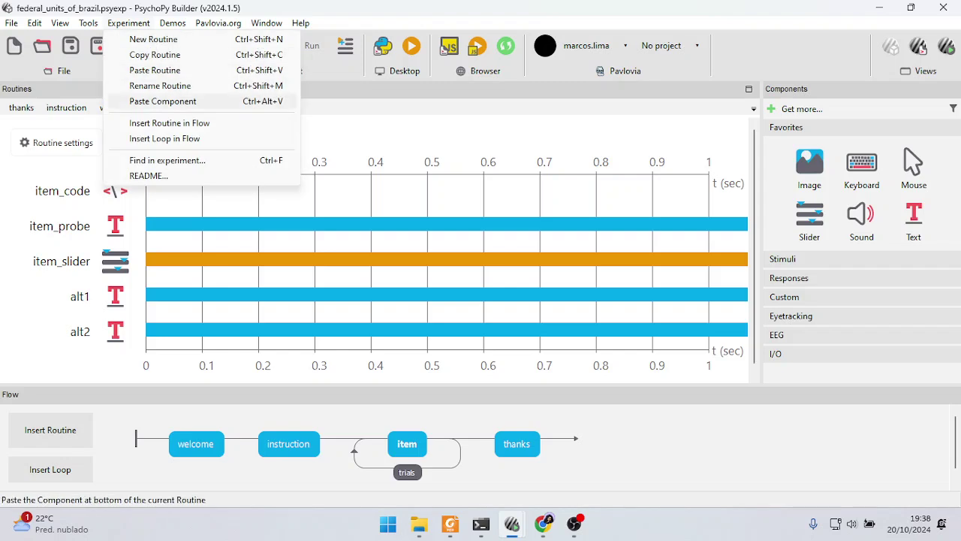
left_click(162, 101)
type("alt3")
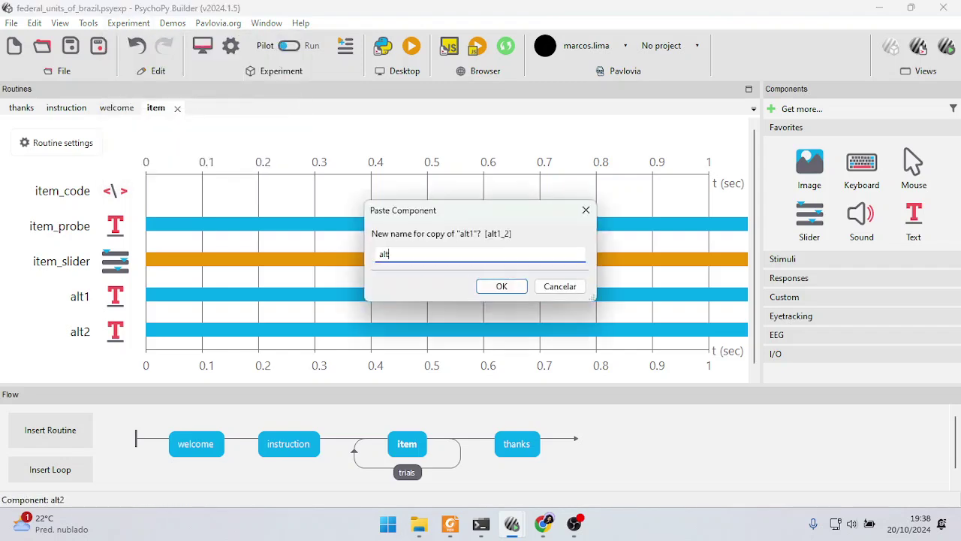
key("Return")
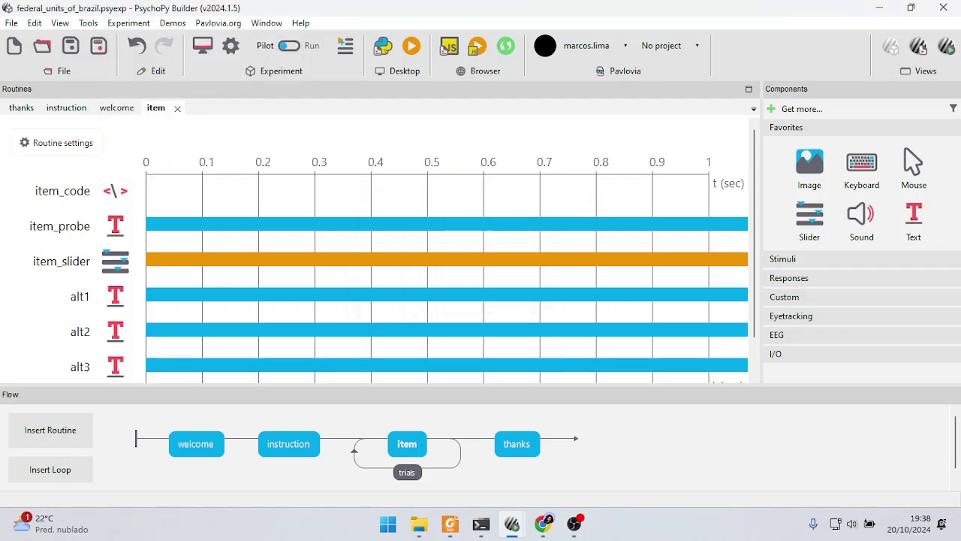
Step: Set the position of the alt3 text to (0.7, -0.65) and apply the properties
scroll(447, 250, "down", 2)
left_click(114, 324)
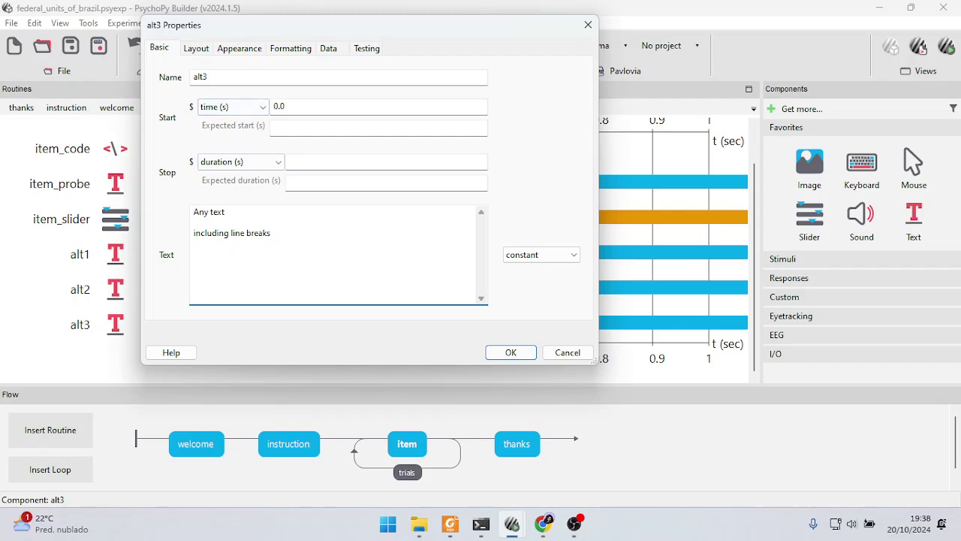
left_click(196, 48)
left_click(241, 77)
key("BackSpace")
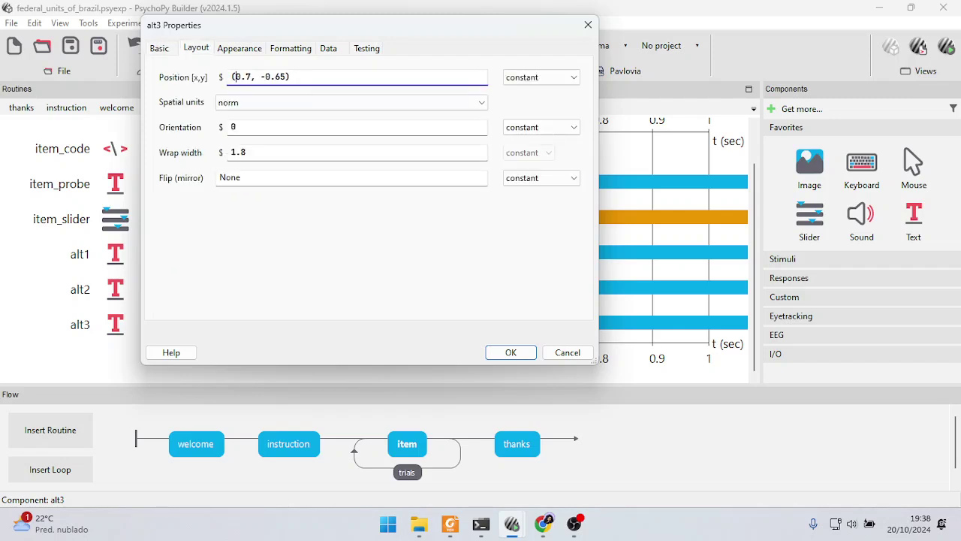
key("Return")
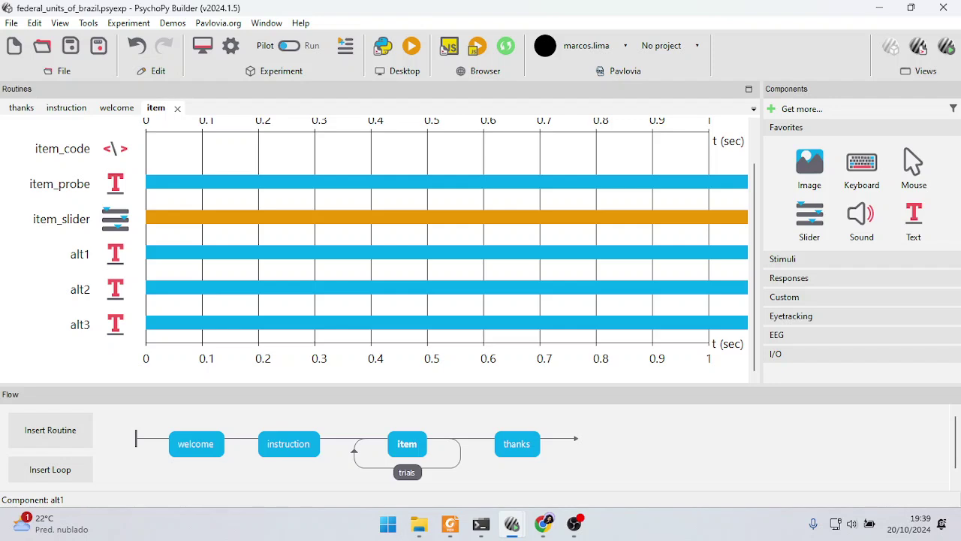
Step: Open the instruction routine's instr_code and examine the Begin experiment code that defines and shuffles the problems list
left_click(292, 444)
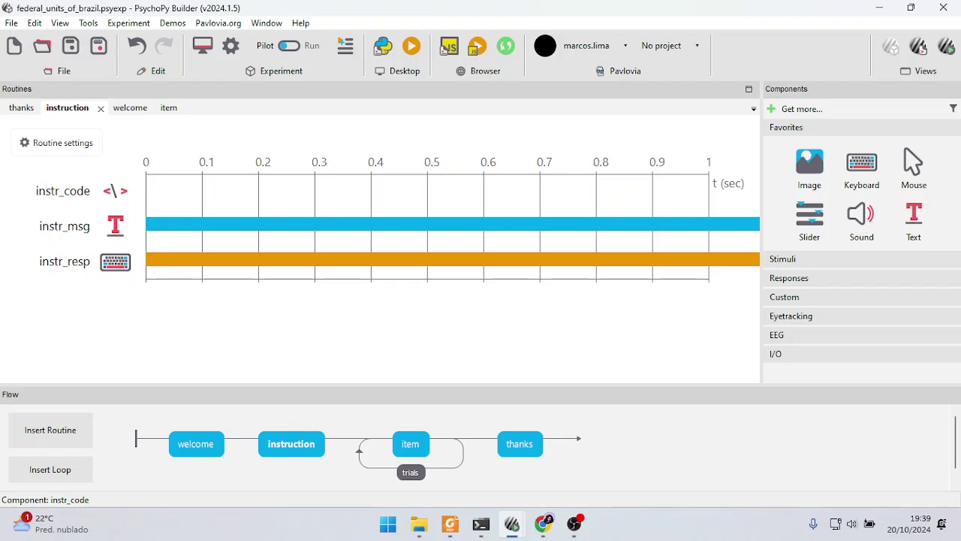
left_click(115, 191)
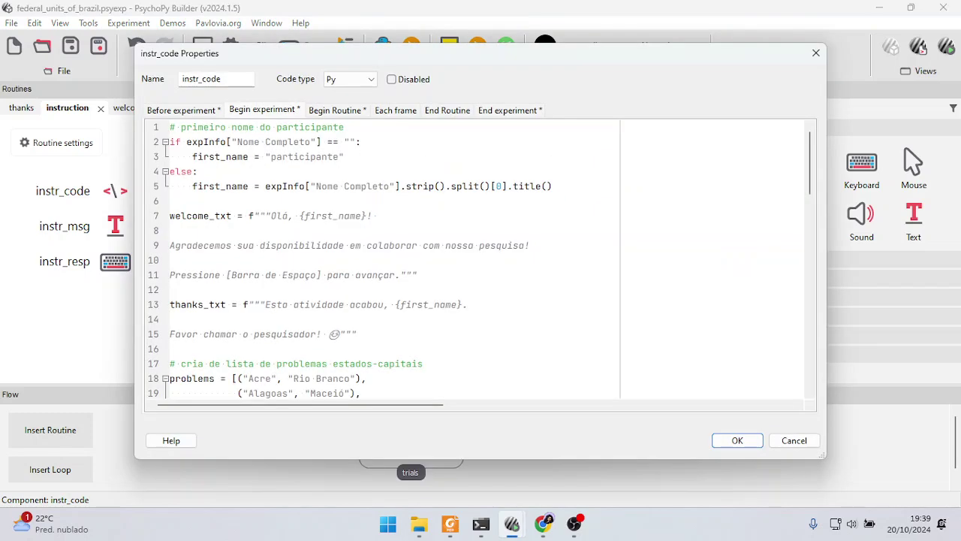
scroll(333, 156, "up", 4, "ctrl")
scroll(334, 157, "down", 6)
scroll(333, 156, "up", 3)
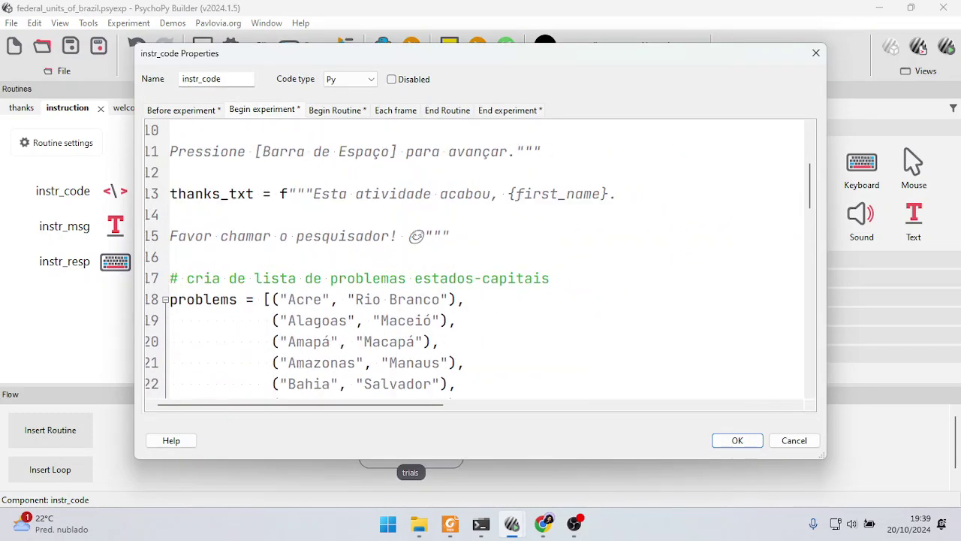
scroll(480, 263, "down", 1)
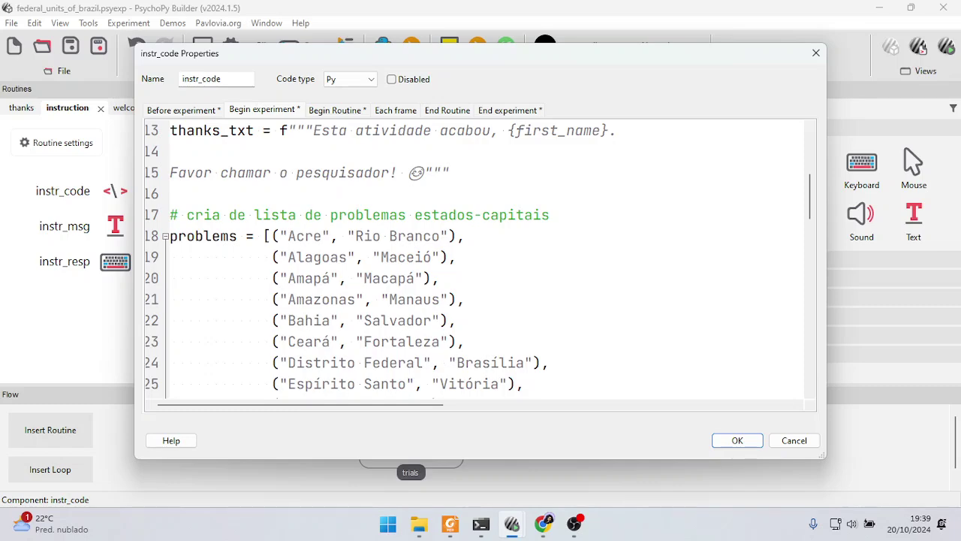
scroll(478, 258, "down", 1)
scroll(479, 258, "down", 5)
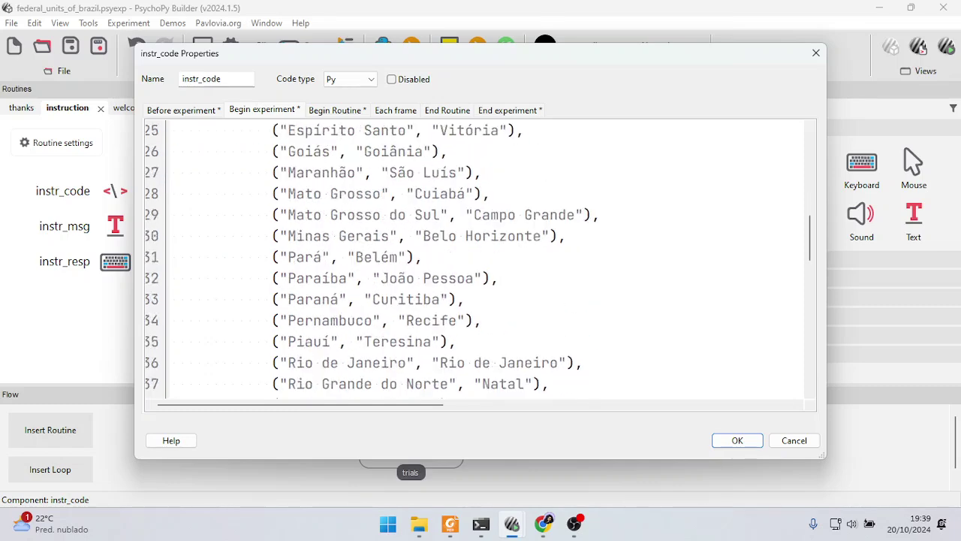
scroll(478, 257, "down", 2)
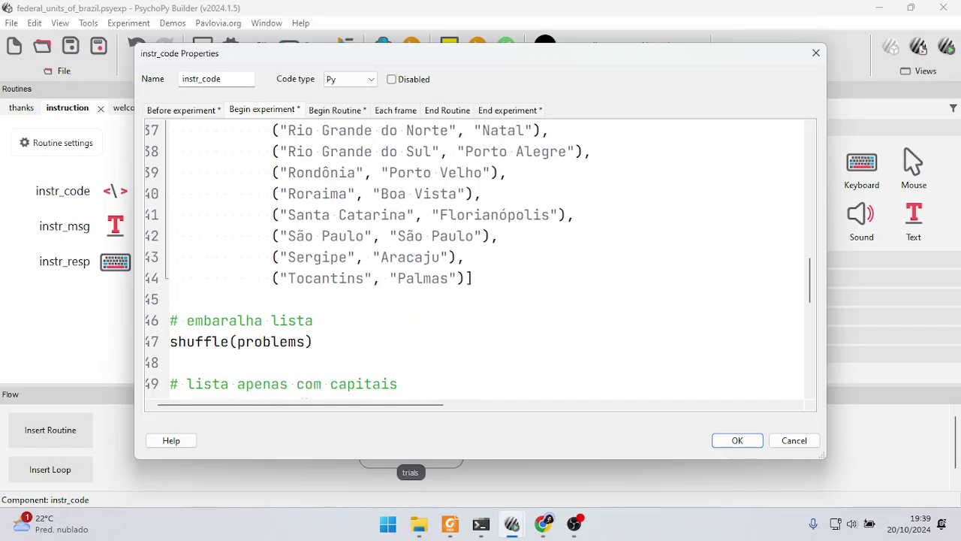
scroll(478, 257, "down", 1)
left_click_drag(313, 278, 177, 278)
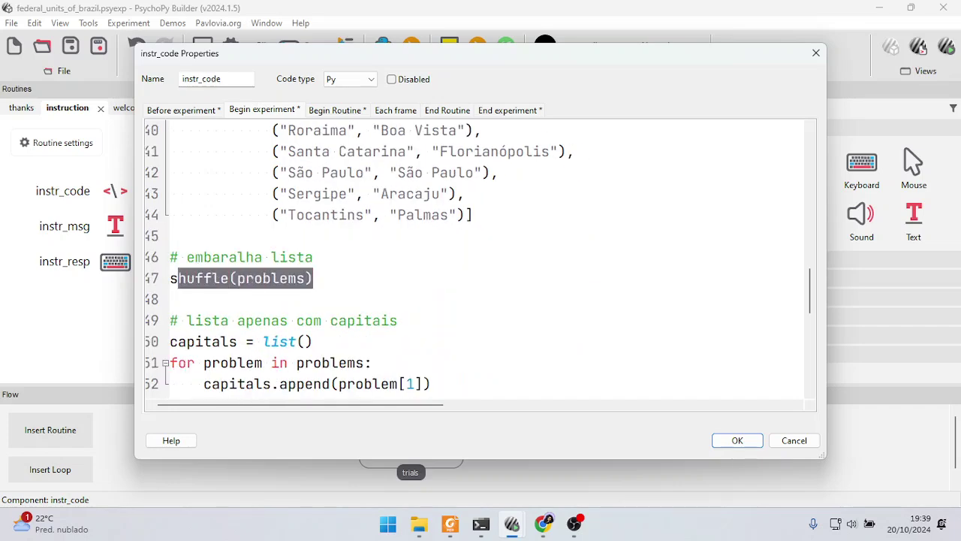
scroll(177, 278, "up", 4)
scroll(478, 258, "down", 2)
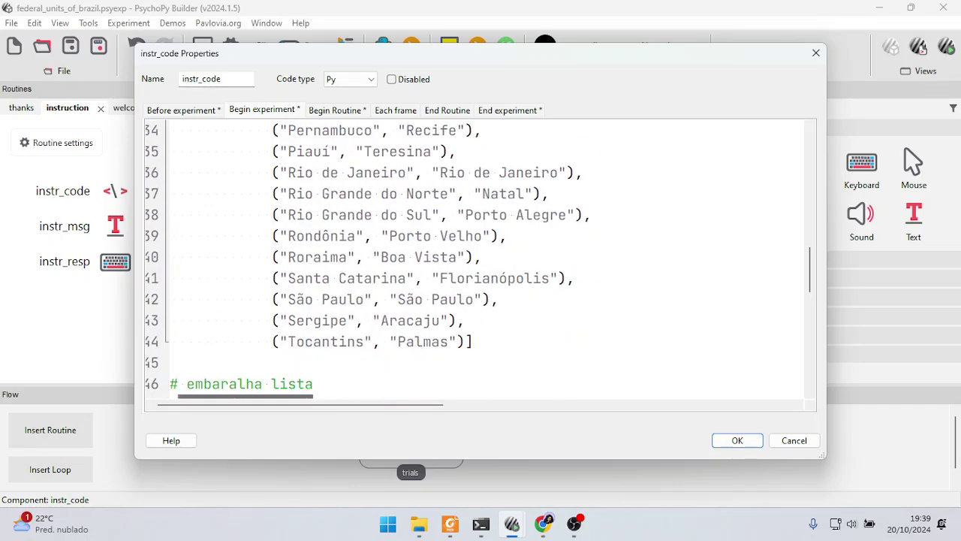
scroll(165, 310, "down", 3)
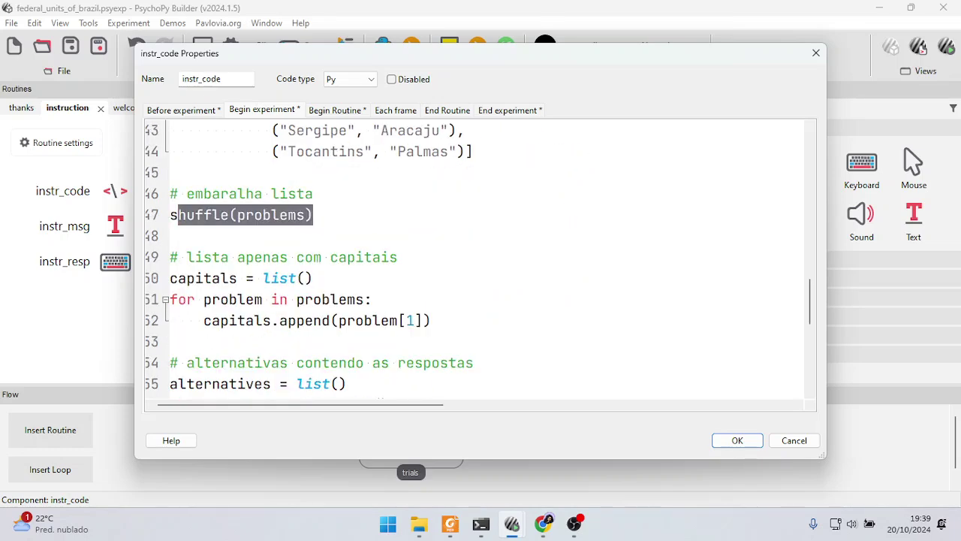
Step: Review the state and capital pairs in the problems list and the loop that builds the capitals list from them
scroll(166, 310, "up", 6)
scroll(480, 263, "up", 5)
scroll(481, 263, "down", 3)
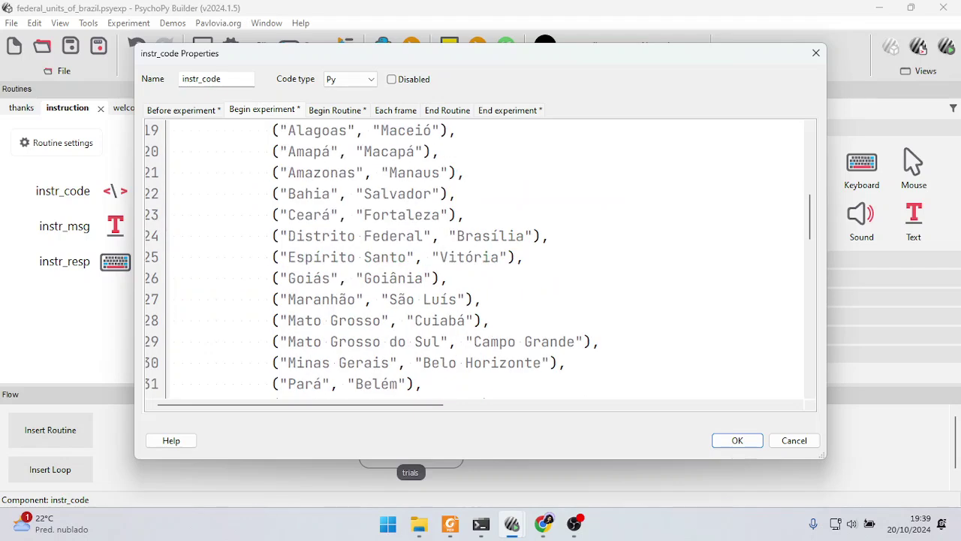
scroll(481, 262, "up", 1)
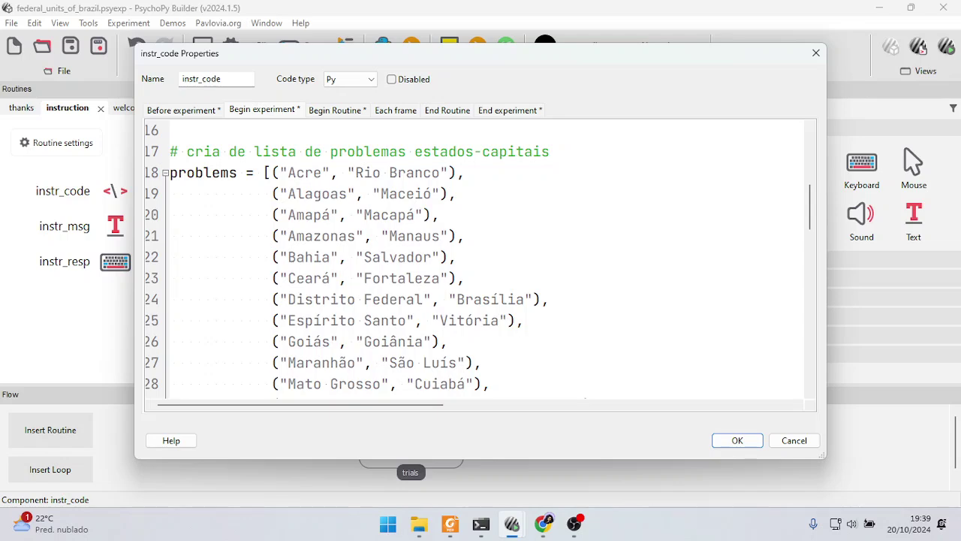
left_click_drag(279, 214, 430, 215)
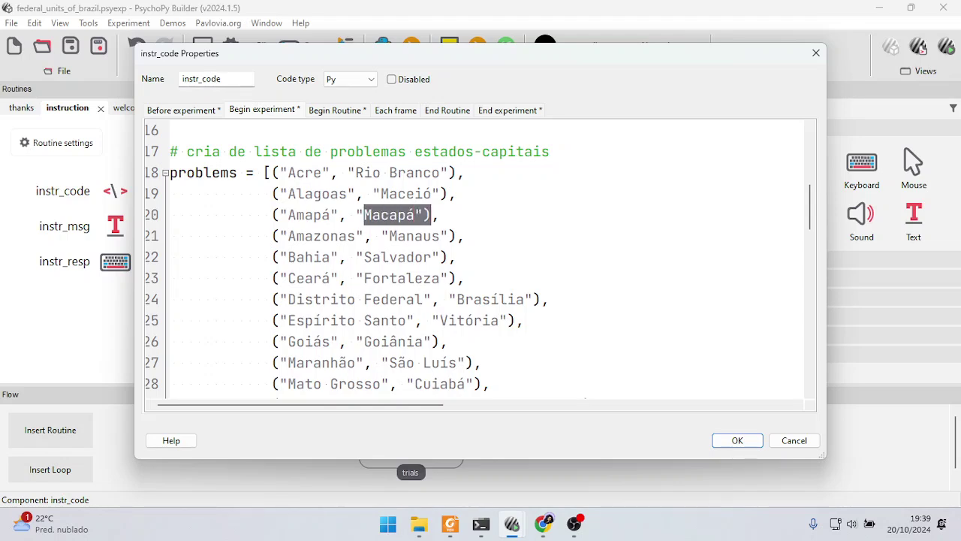
scroll(481, 263, "down", 7)
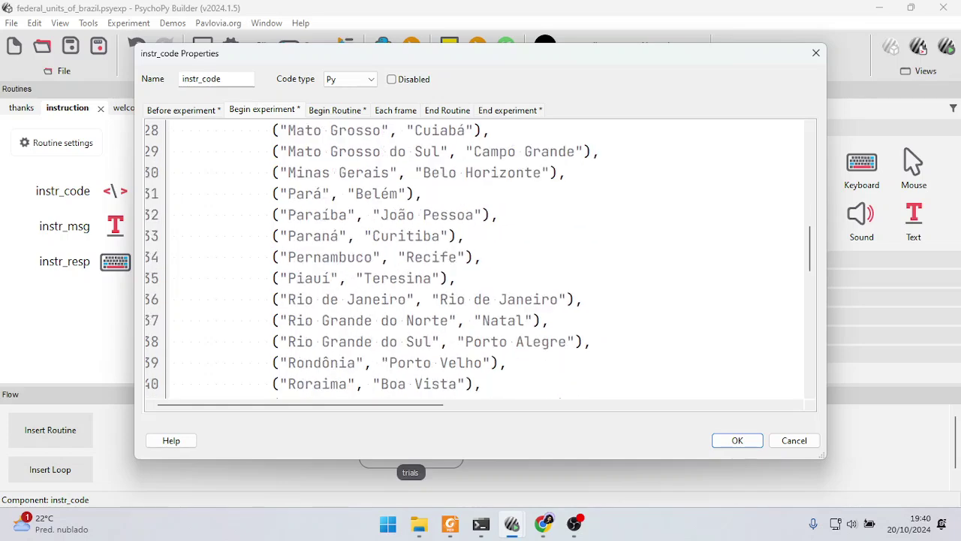
scroll(481, 263, "down", 2)
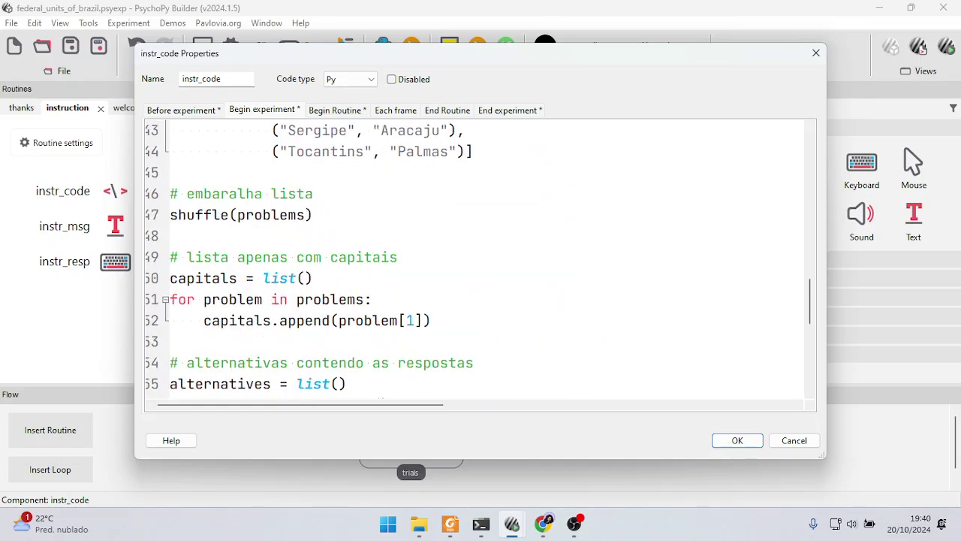
scroll(481, 263, "down", 1)
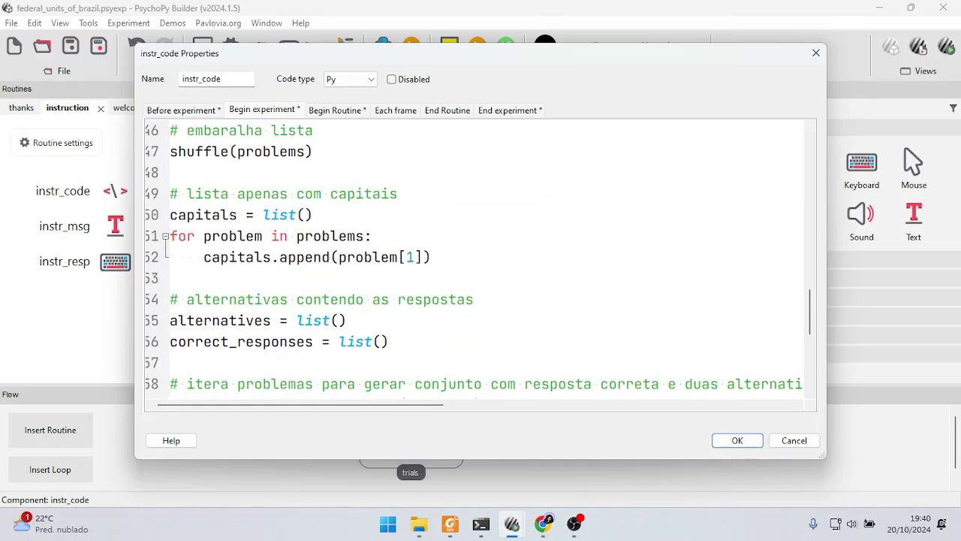
left_click_drag(432, 257, 170, 215)
left_click(220, 215)
left_click_drag(246, 215, 170, 215)
scroll(480, 263, "down", 3)
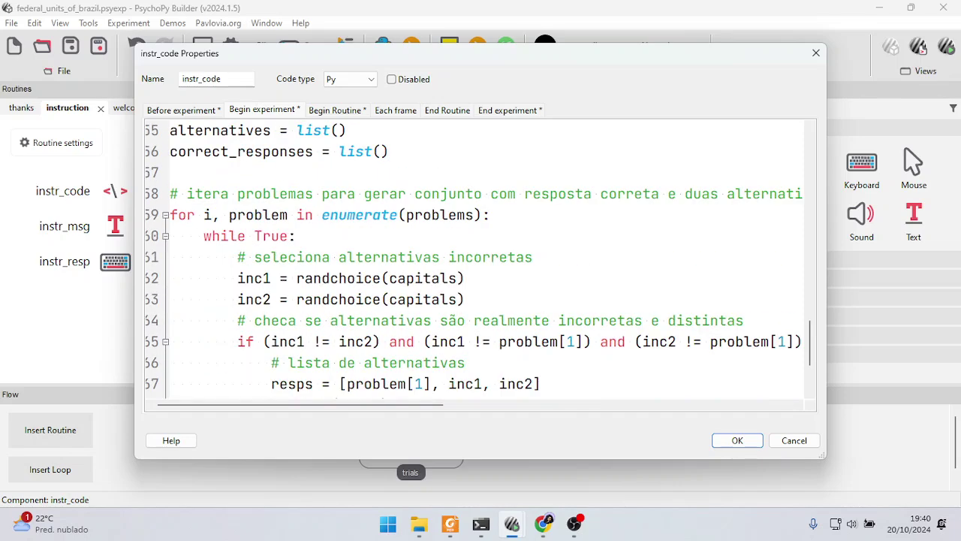
Step: Examine the alternatives and correct_responses lists and how the loop over problems builds resps from problem[1], inc1 and inc2
scroll(481, 262, "up", 1)
left_click_drag(271, 193, 170, 194)
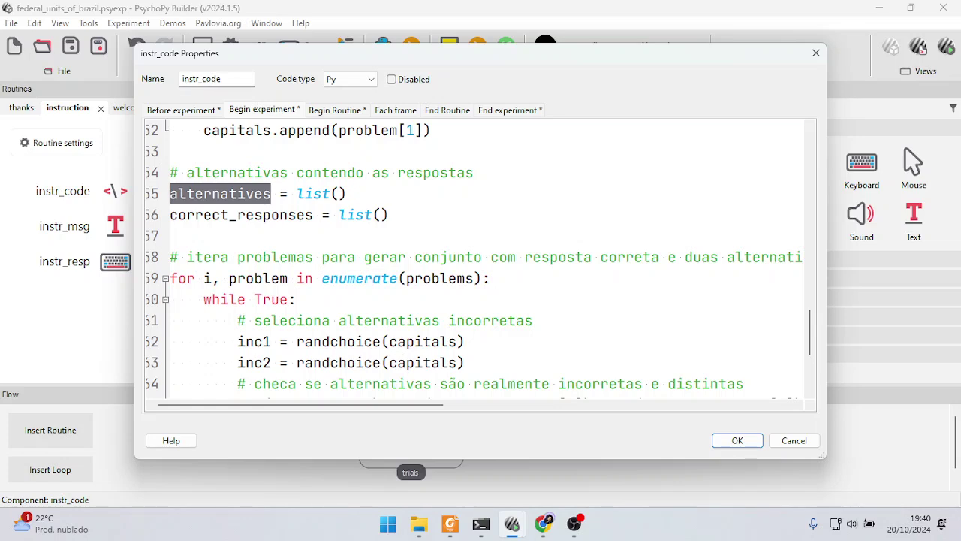
left_click_drag(312, 215, 170, 215)
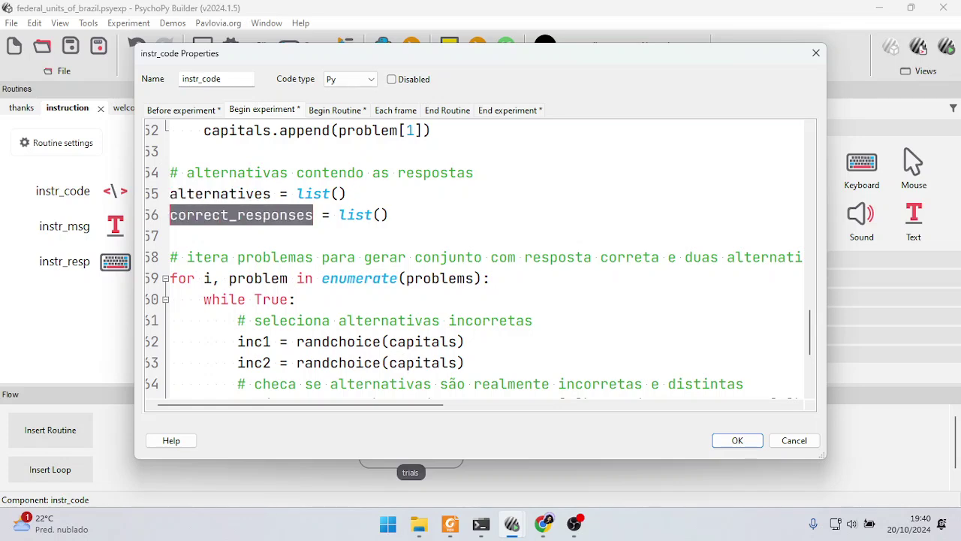
scroll(481, 259, "down", 1)
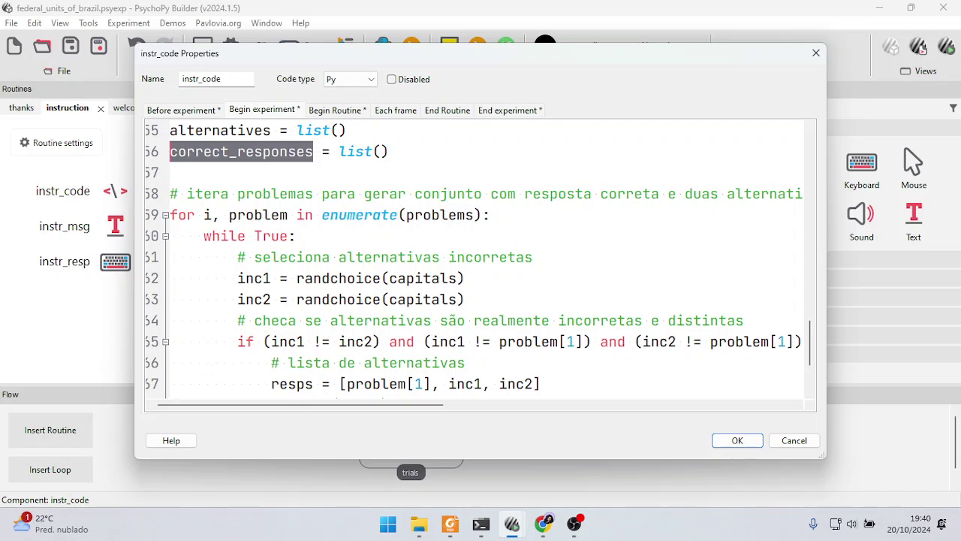
scroll(481, 255, "down", 1)
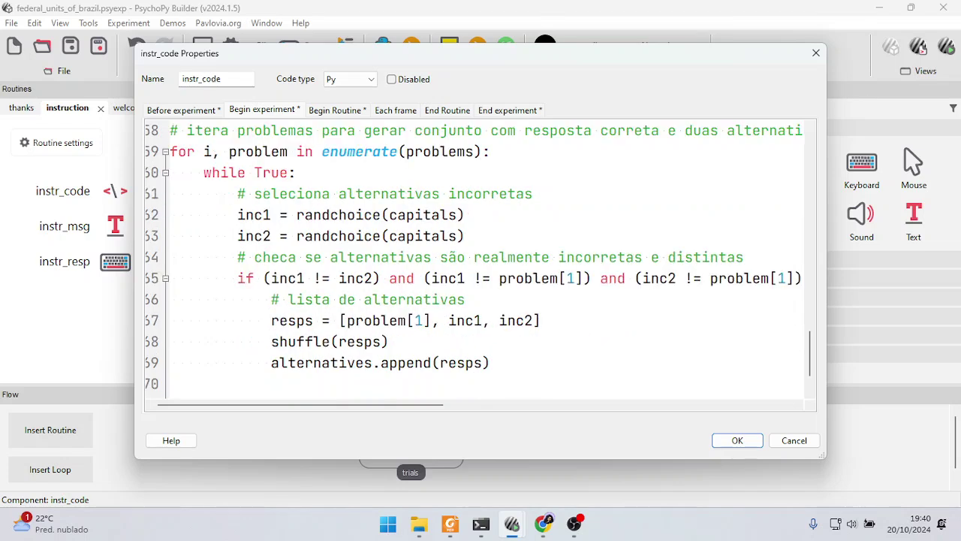
left_click_drag(271, 320, 541, 321)
left_click(465, 299)
left_click_drag(431, 321, 347, 321)
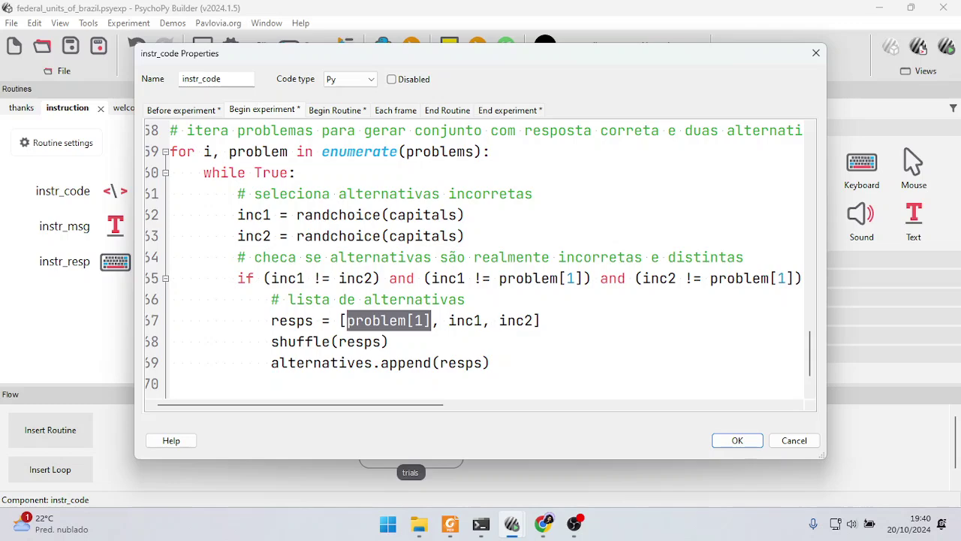
scroll(480, 256, "up", 6)
scroll(481, 255, "up", 2)
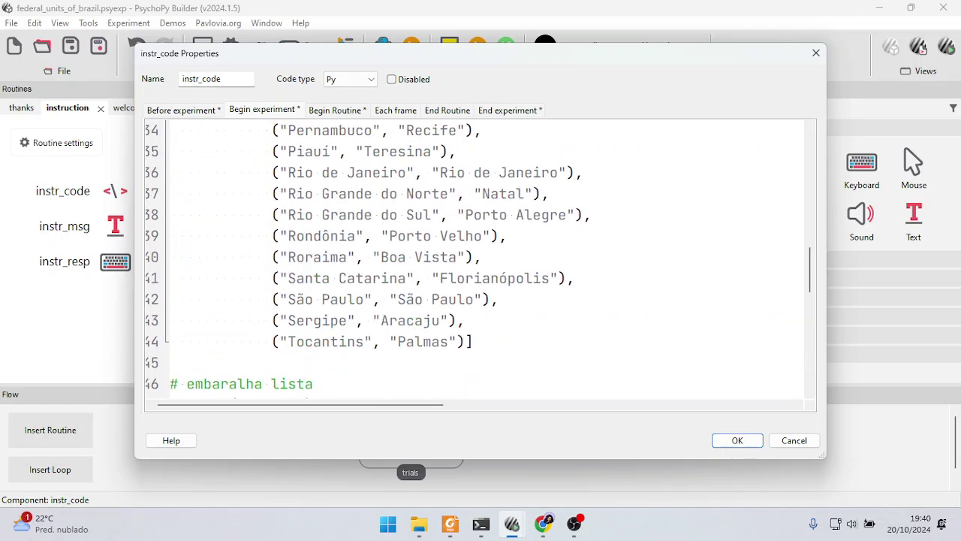
scroll(481, 255, "down", 3)
scroll(481, 256, "up", 3)
scroll(480, 255, "up", 6)
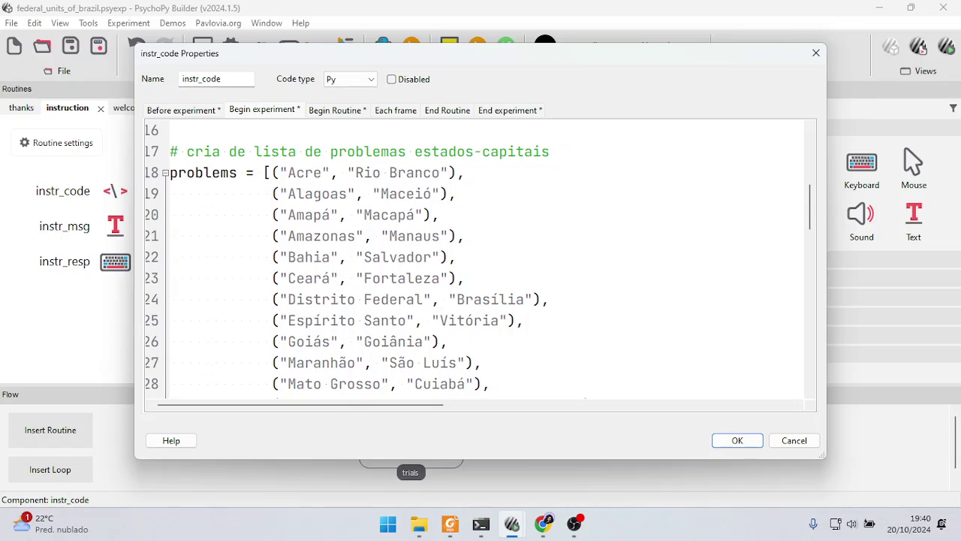
scroll(480, 256, "down", 14)
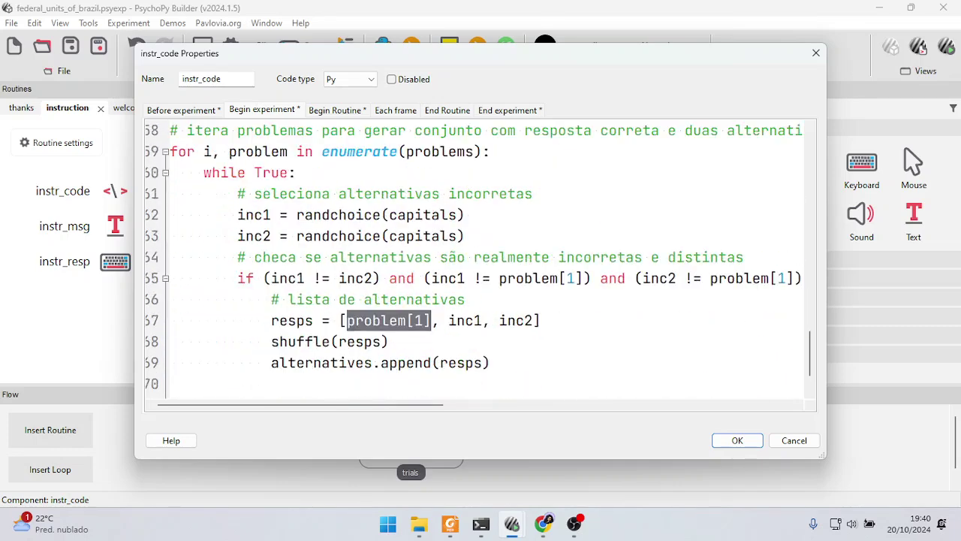
left_click_drag(448, 321, 533, 321)
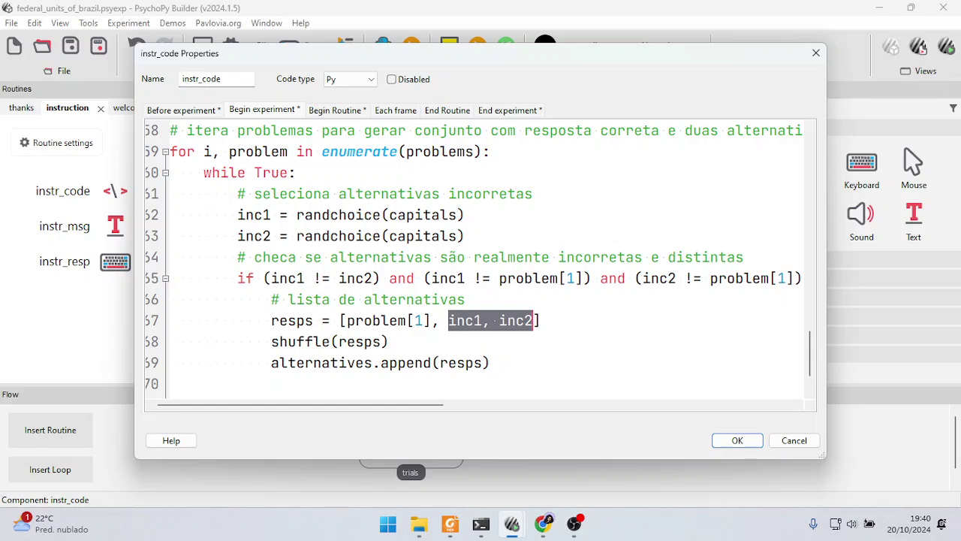
Step: Examine how inc1 and inc2 are randomly picked from capitals and how the if condition checks that they are incorrect and distinct
left_click_drag(296, 214, 466, 215)
left_click_drag(329, 236, 304, 215)
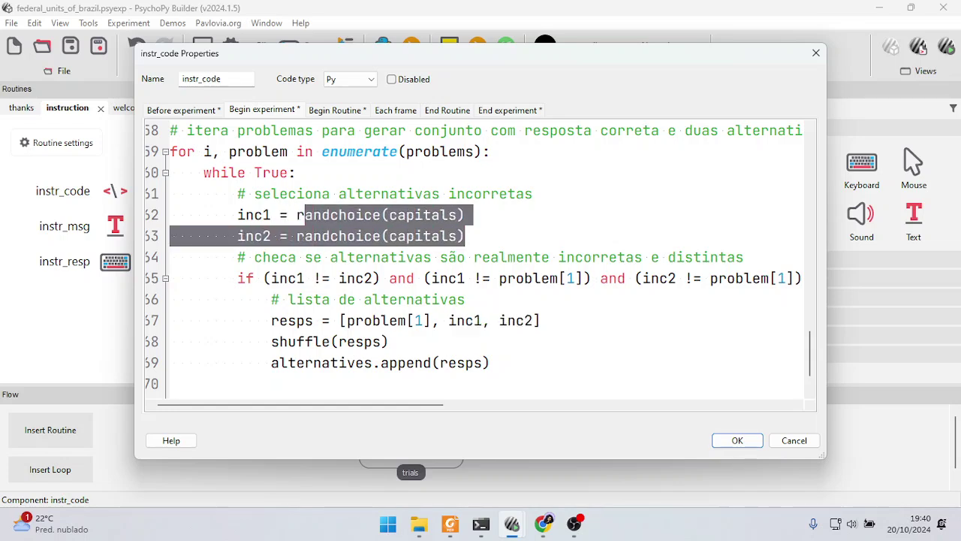
left_click_drag(238, 278, 802, 278)
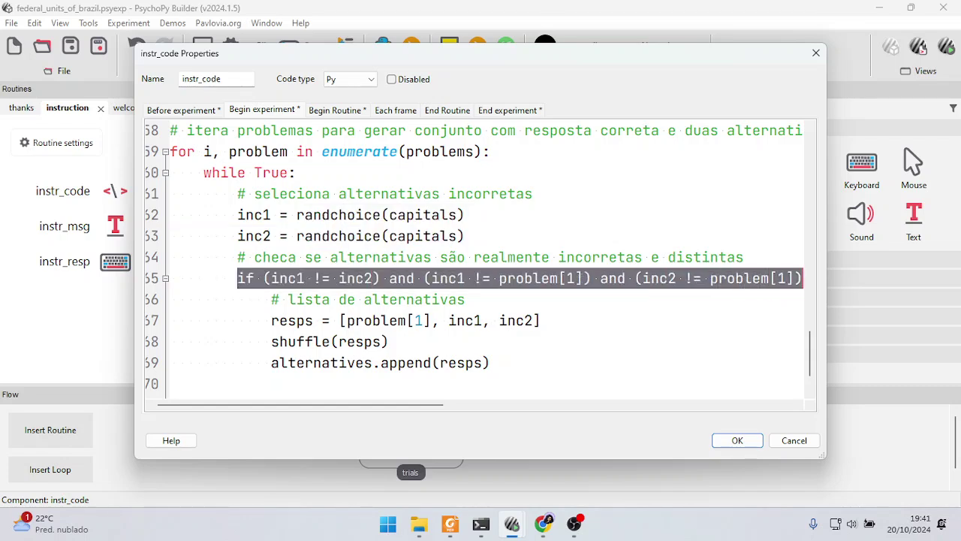
left_click(364, 256)
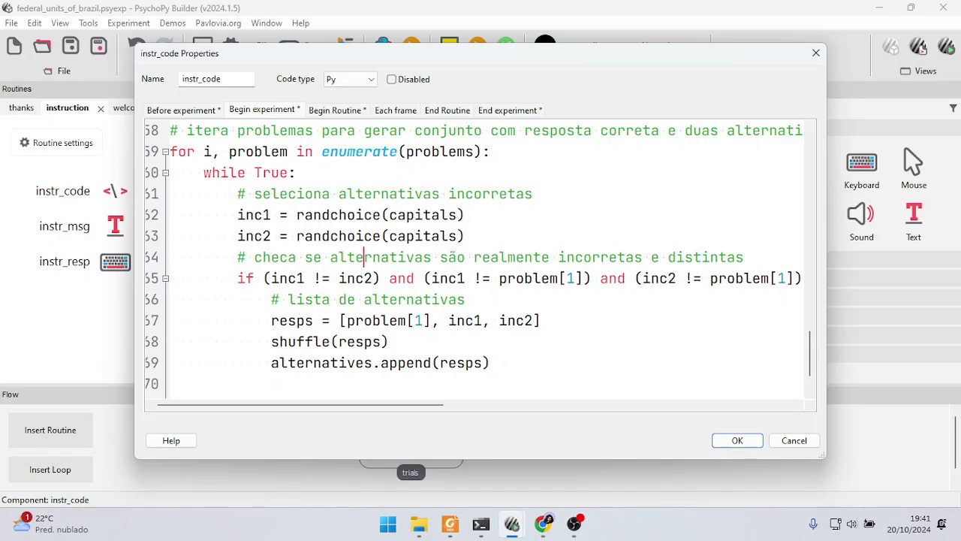
left_click_drag(263, 279, 380, 278)
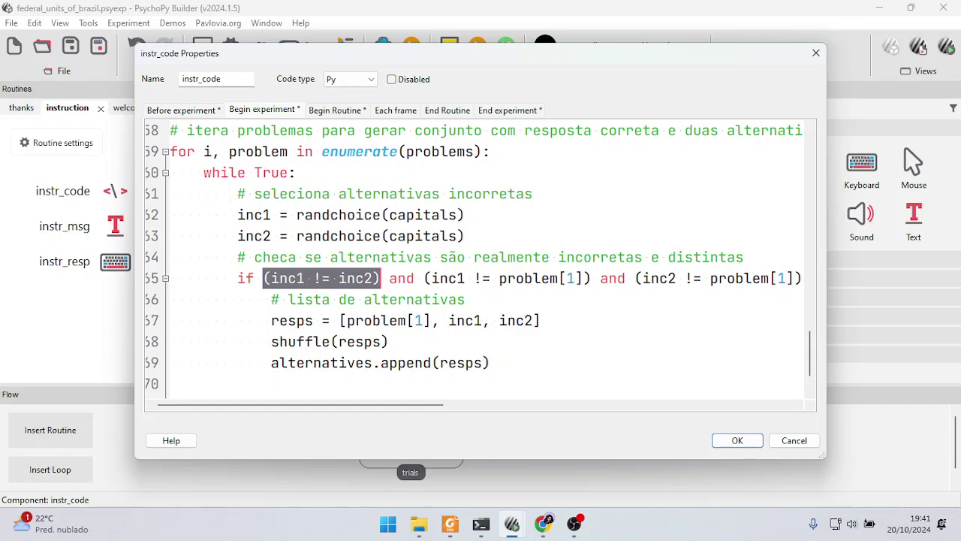
scroll(481, 262, "right", 3)
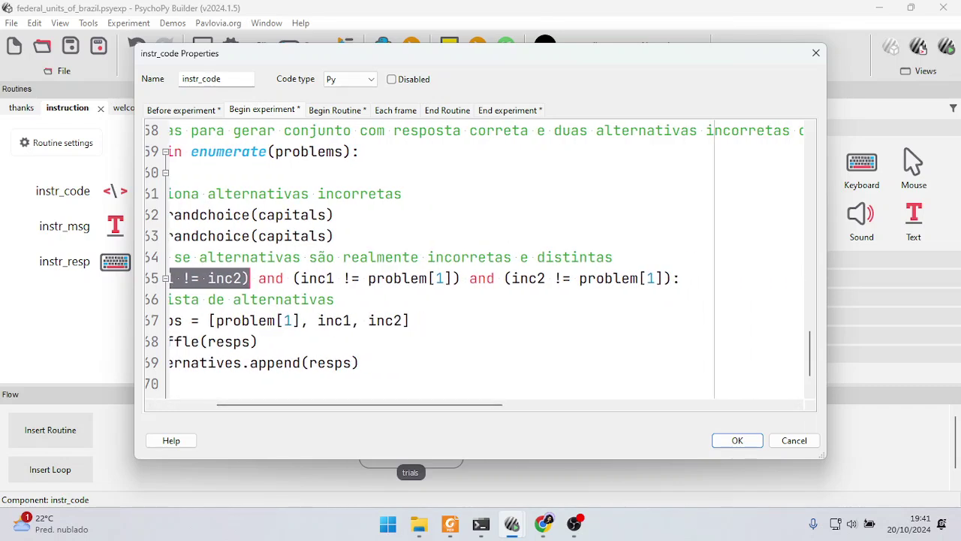
scroll(480, 262, "left", 3)
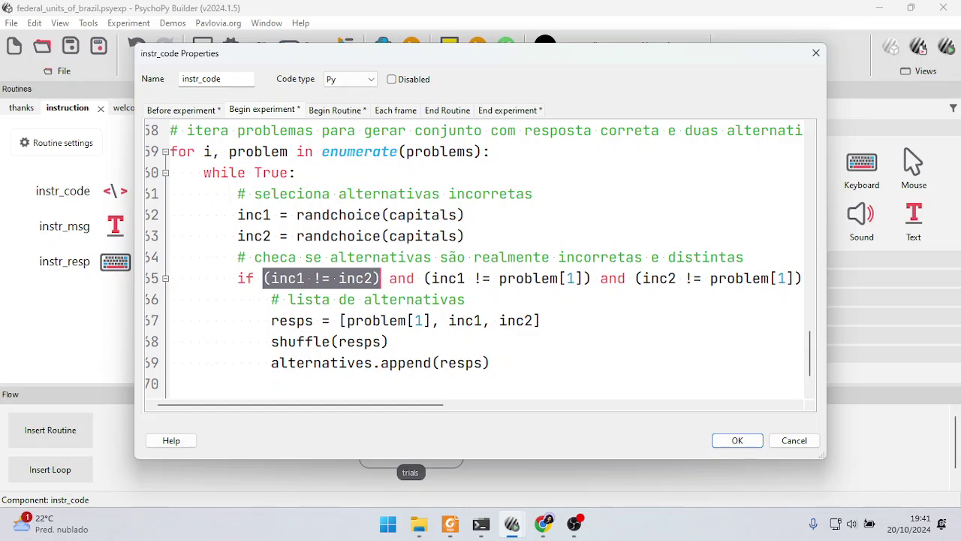
left_click_drag(237, 277, 660, 277)
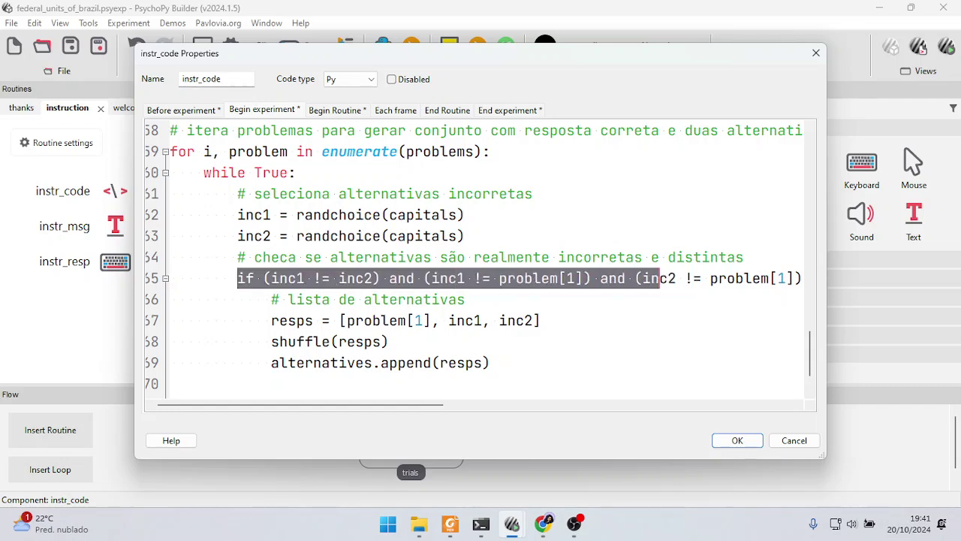
left_click(355, 279)
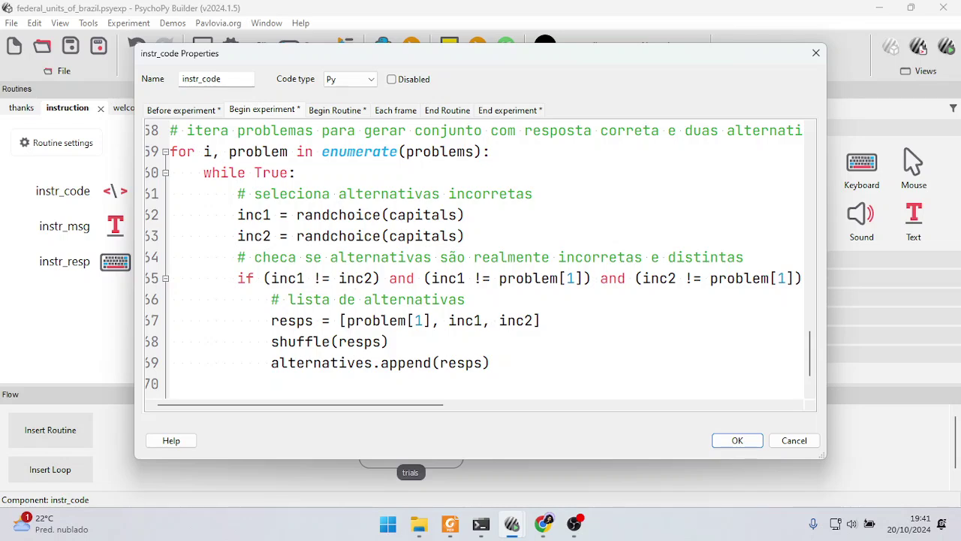
Step: Review how the resps list is built, shuffled and appended to alternatives, and how the correct answer's position is saved
left_click_drag(540, 320, 339, 321)
left_click(389, 342)
left_click_drag(489, 362, 271, 320)
left_click(296, 342)
left_click_drag(271, 362, 372, 363)
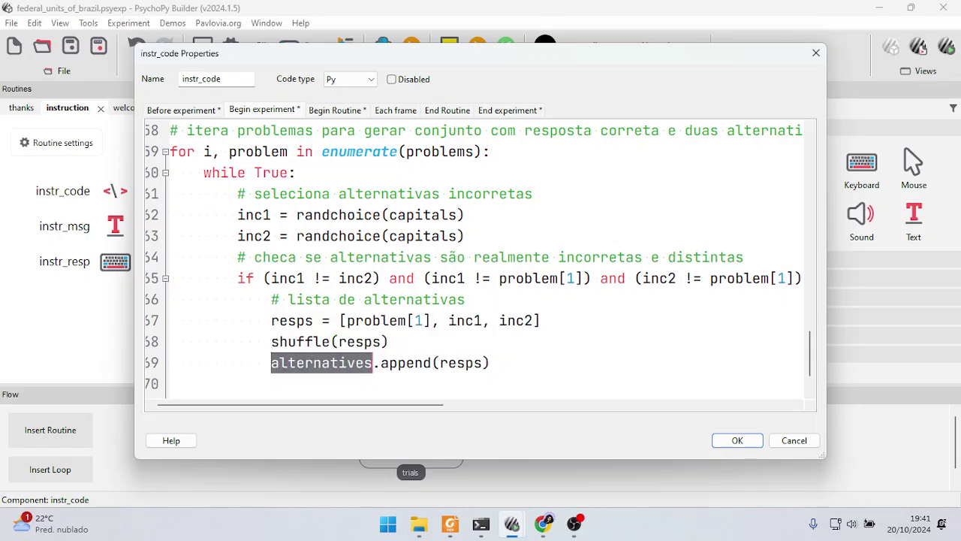
scroll(474, 258, "down", 1)
left_click(321, 299)
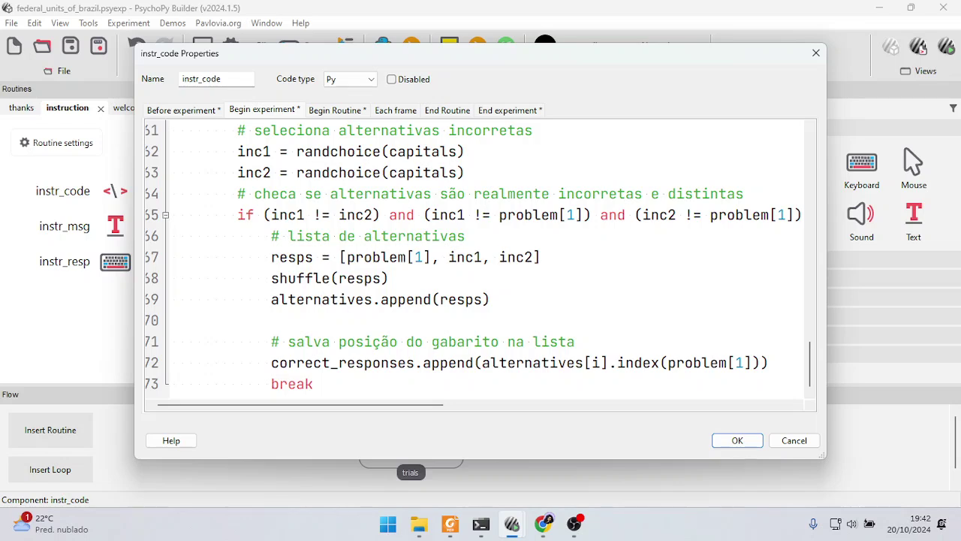
Step: Start an unindented example assignment to alternatives below the break line, reusing the variable name and opening a list
left_click_drag(271, 299, 372, 299)
key("ctrl+c")
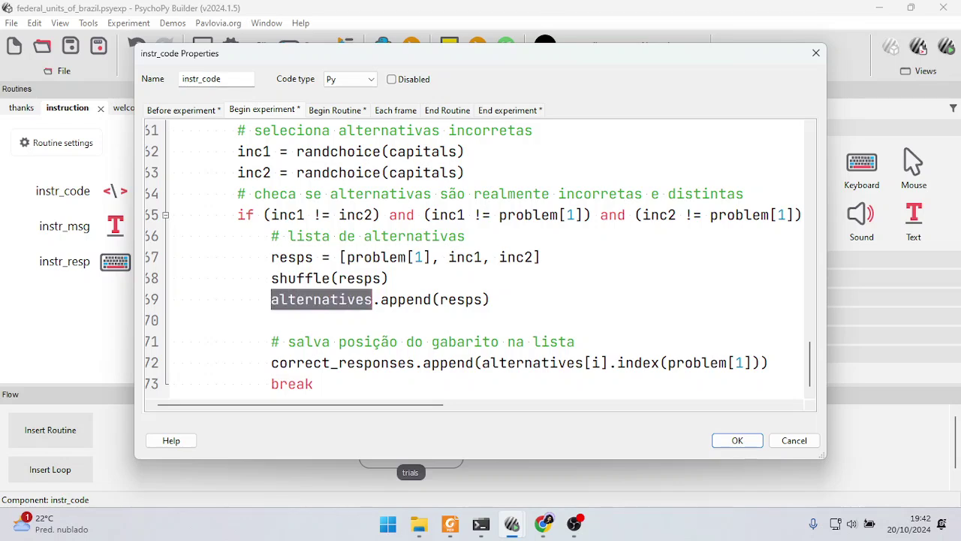
left_click(313, 384)
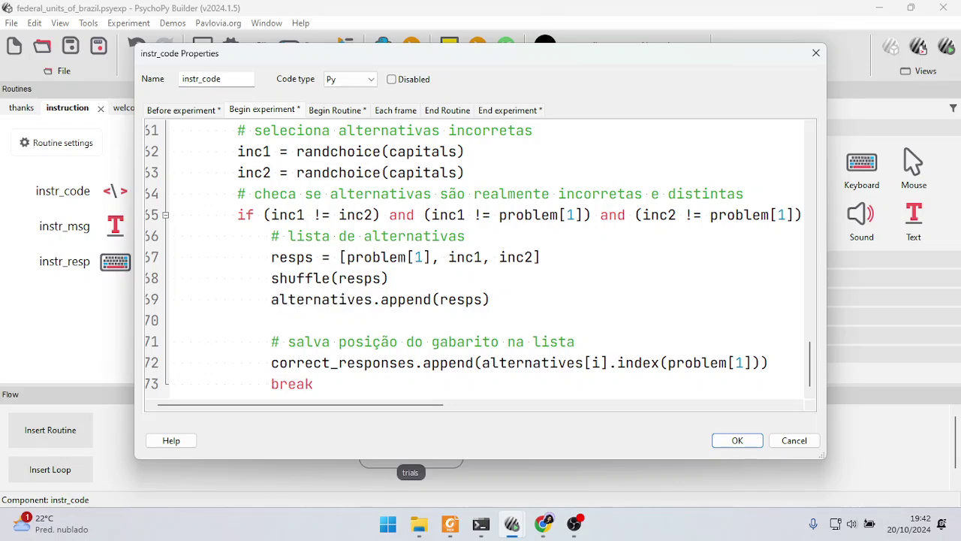
key("Return")
key("Return")
key("BackSpace")
key("BackSpace")
key("BackSpace")
key("BackSpace")
key("BackSpace")
key("BackSpace")
key("BackSpace")
key("BackSpace")
key("BackSpace")
key("BackSpace")
key("BackSpace")
key("BackSpace")
key("ctrl+v")
type("= [")
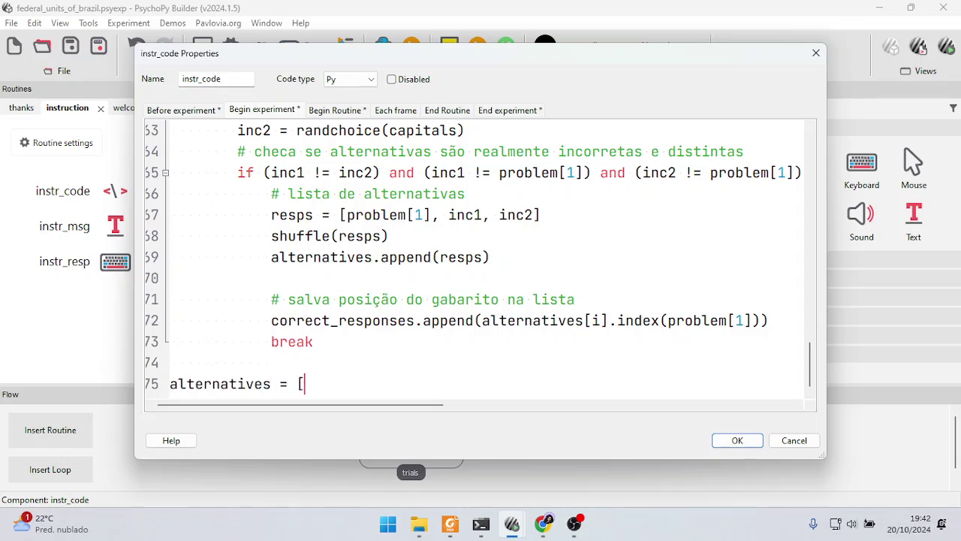
Step: Fill the first sublist of the example alternatives list with "Brasília", "São Paulo" and "Curitiba"
type("[]")
type("\"")
type("Brasília\", ")
type("\"São Pau")
type("lo\", \"C")
type("uritiba\"")
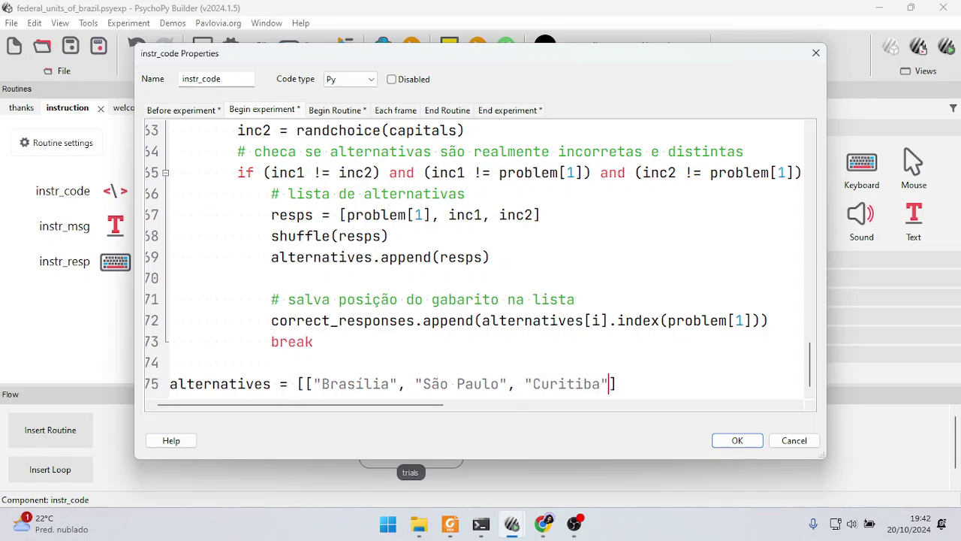
type("],")
key("Return")
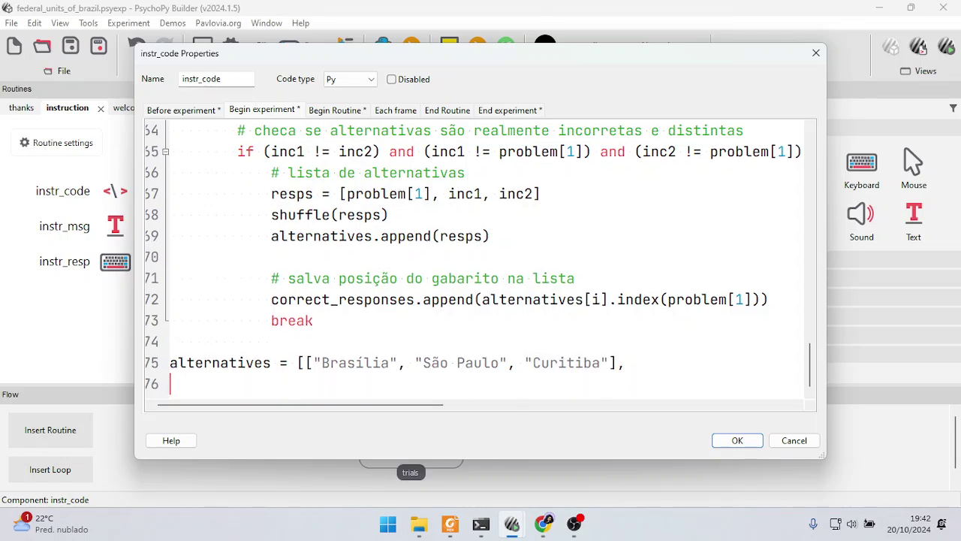
Step: Add a second aligned sublist with "Manaus", "Porto Alegre" and "Maceió", followed by an ellipsis, and close the example list
key("Tab")
key("Tab")
key("Tab")
key("Tab")
type("[")
type("\"")
type("Maca")
key("BackSpace")
key("BackSpace")
key("BackSpace")
key("BackSpace")
type("Manaus\", \"Porto A")
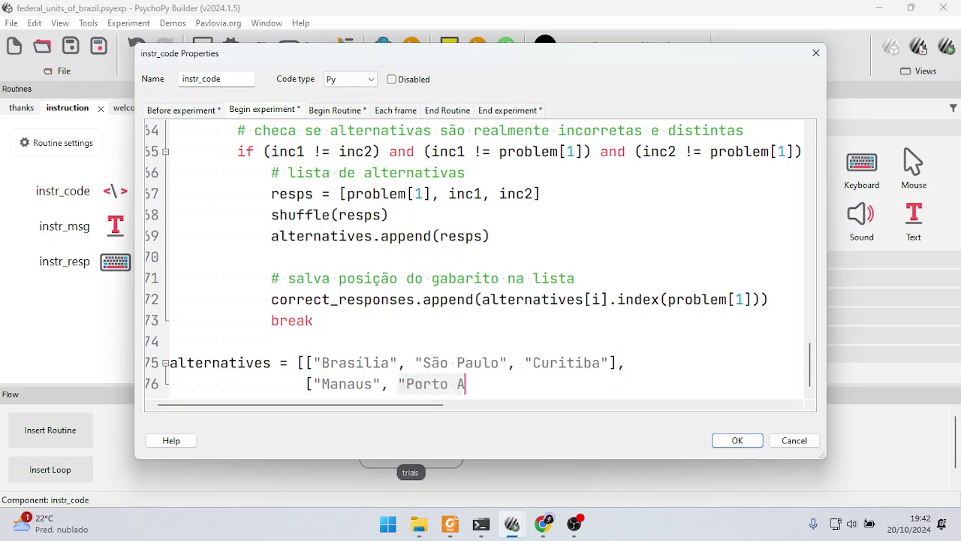
type("legre\", ")
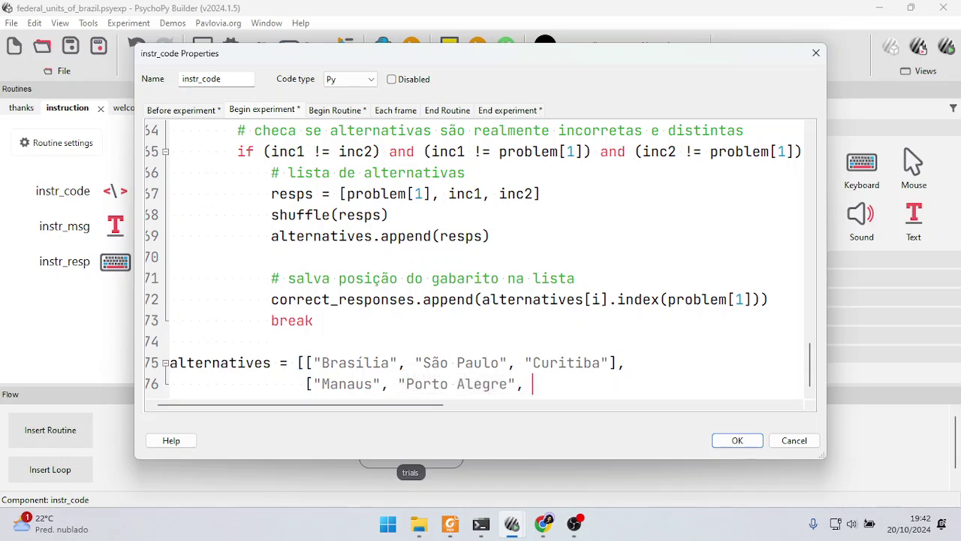
type("\"Maceió")
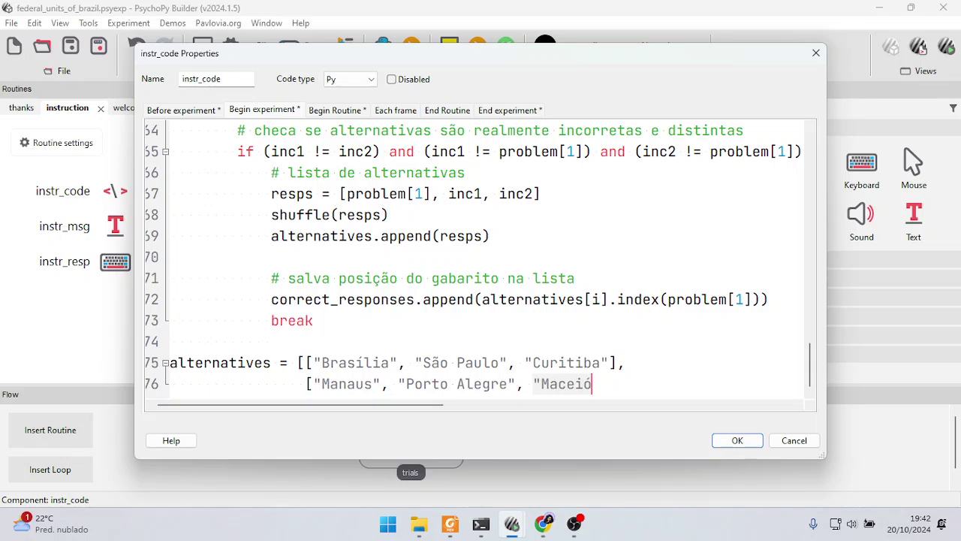
type("\"], ...")
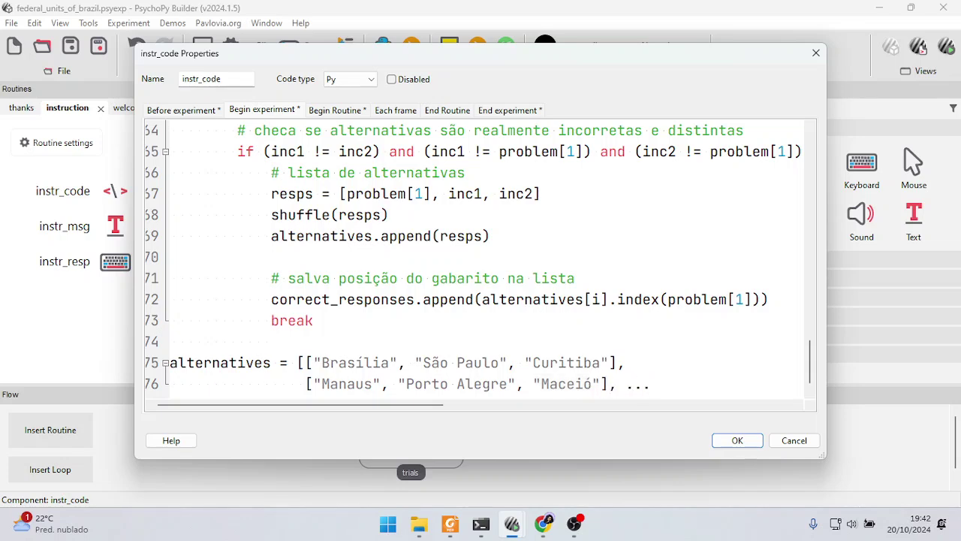
key("Return")
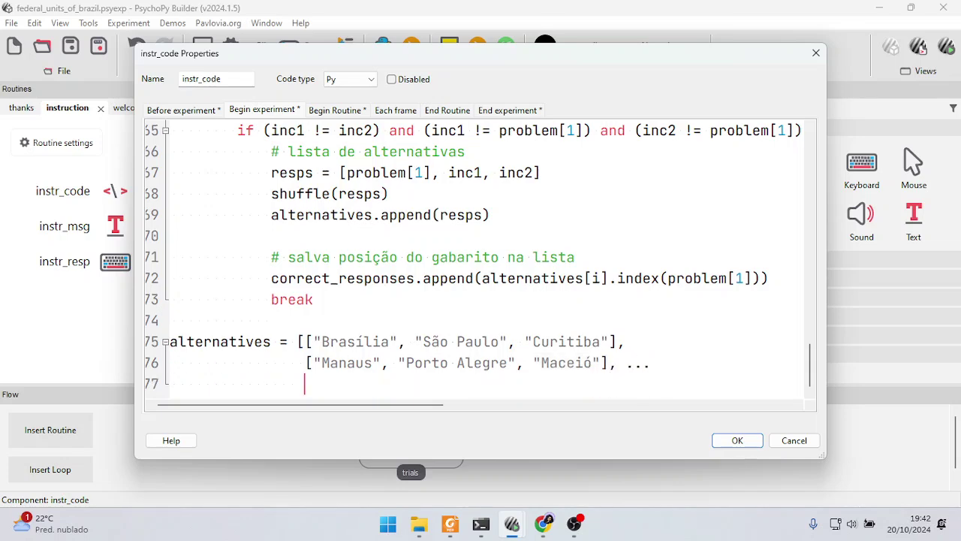
type("]")
Step: Label the positions "0", "1" and "2" above the three capitals of the first example sublist
left_click_drag(397, 342, 313, 342)
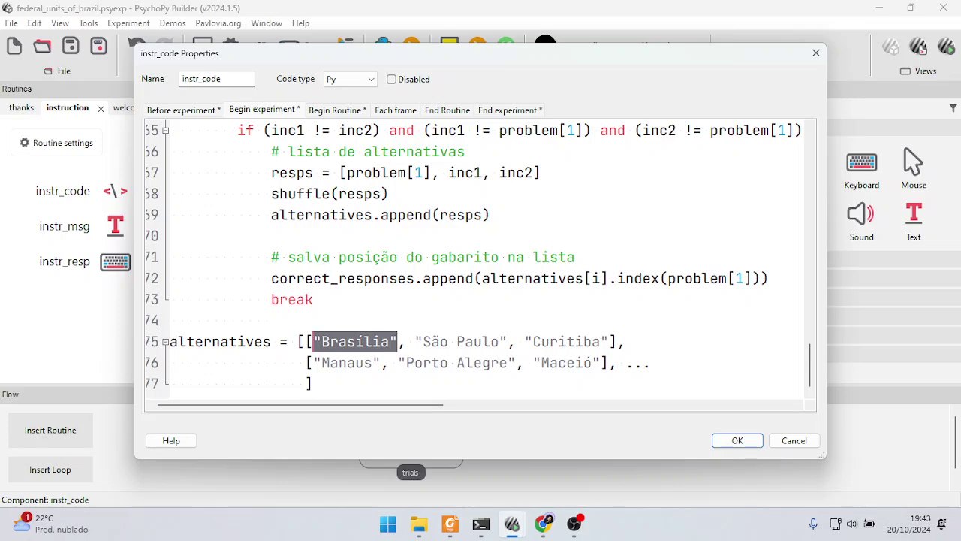
left_click_drag(368, 57, 337, 22)
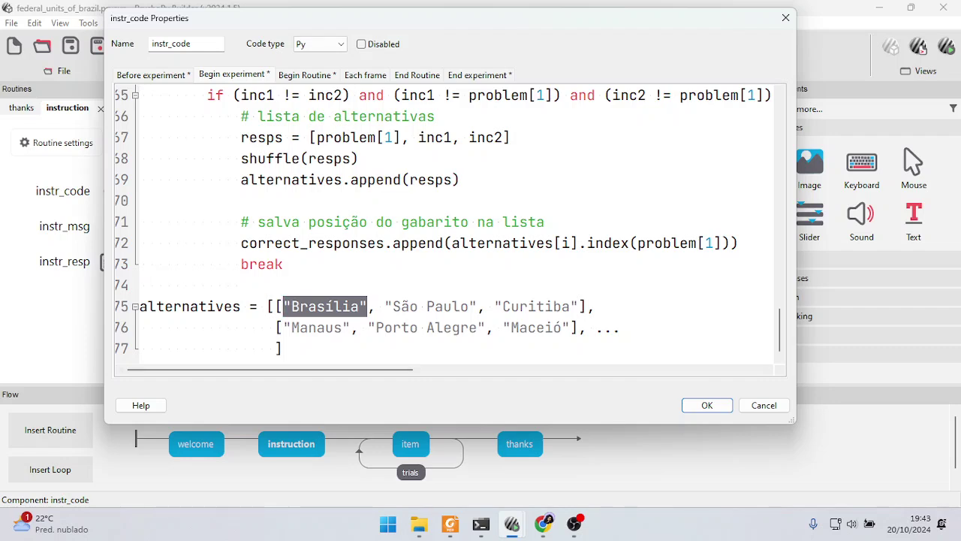
left_click_drag(367, 306, 284, 306)
left_click(198, 285)
left_click(156, 285)
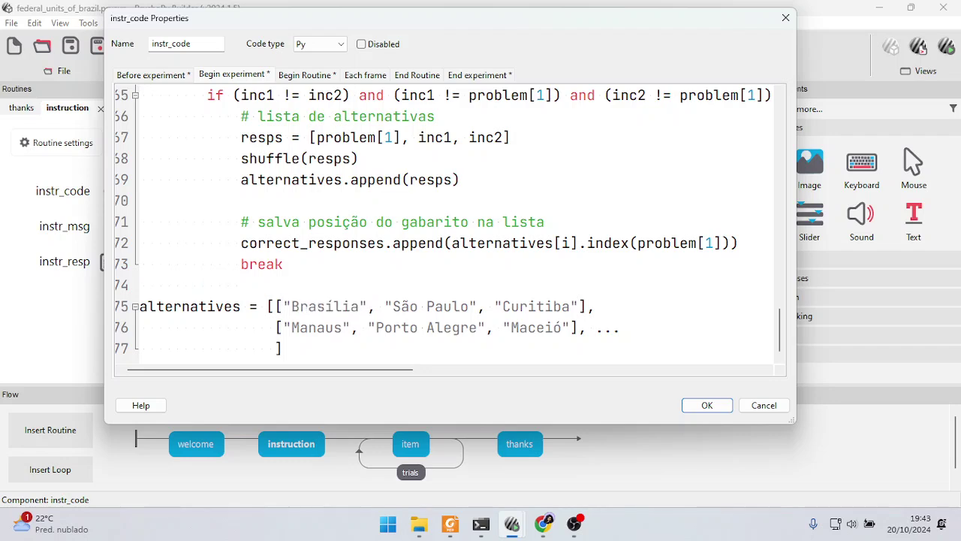
left_click(148, 284)
left_click(274, 285)
key("Tab")
key("Tab")
key("BackSpace")
key("BackSpace")
key("BackSpace")
type("\"0")
key("Tab")
key("Tab")
type("\"1\"")
key("Tab")
key("Tab")
key("Tab")
type("\"2\"")
Step: Examine the example's correct-answer positions and the nesting of the capital sublists inside the alternatives list
left_click_drag(359, 307, 283, 306)
left_click_drag(392, 306, 579, 307)
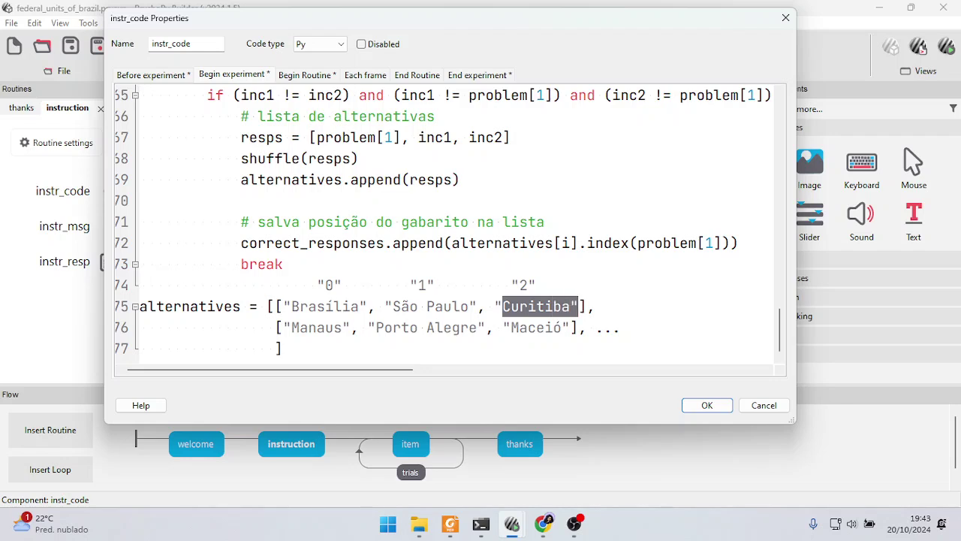
mouse_move(479, 306)
left_mouse_down()
mouse_move(386, 307)
mouse_move(477, 306)
left_mouse_up()
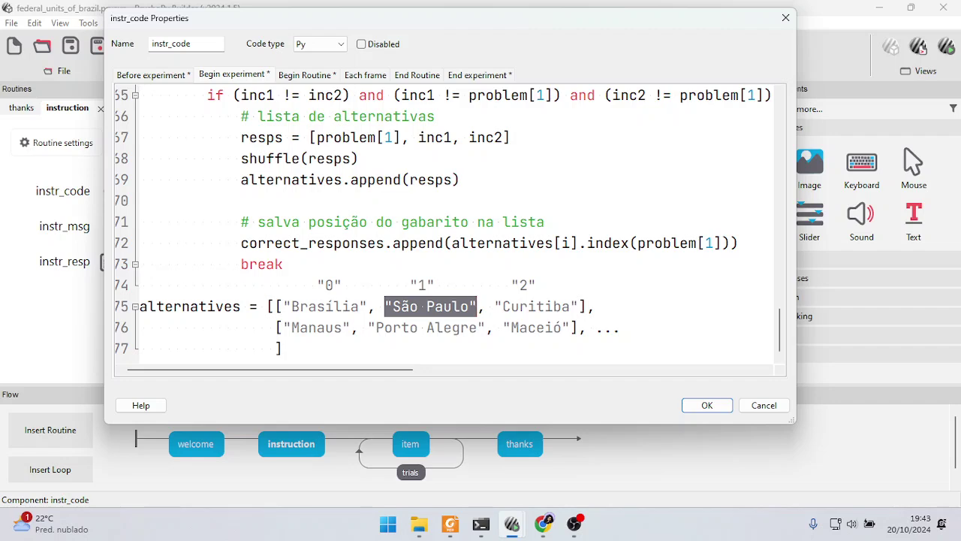
left_click_drag(502, 327, 570, 328)
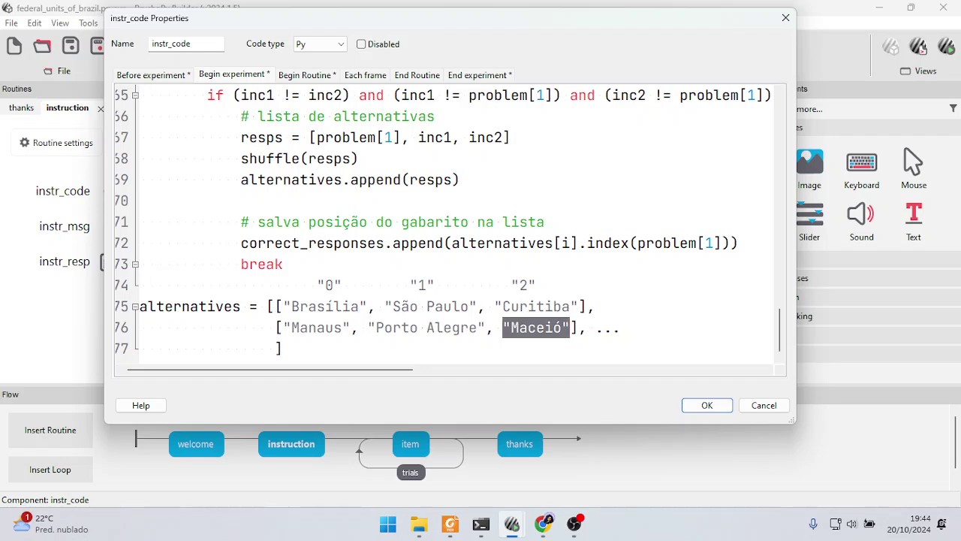
left_click_drag(241, 306, 140, 307)
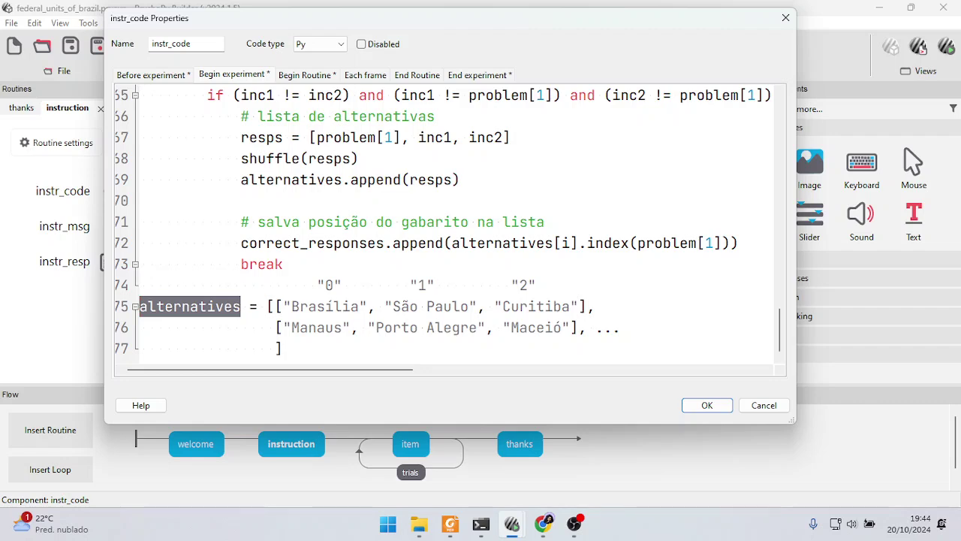
left_click_drag(267, 307, 275, 306)
left_click_drag(275, 348, 283, 348)
left_click_drag(275, 306, 579, 306)
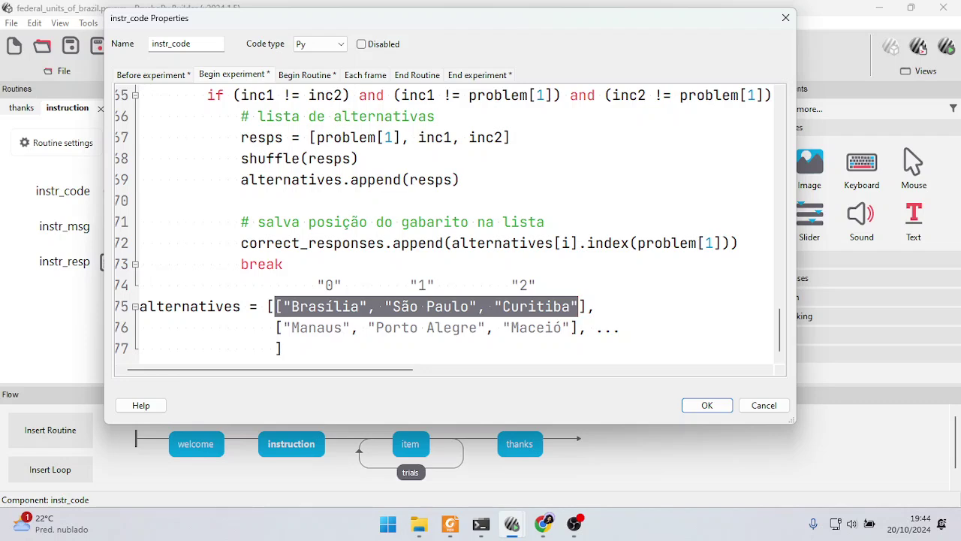
Step: Delete the example alternatives list with its position labels from the end of the code and apply the instr_code properties
left_click_drag(284, 348, 140, 285)
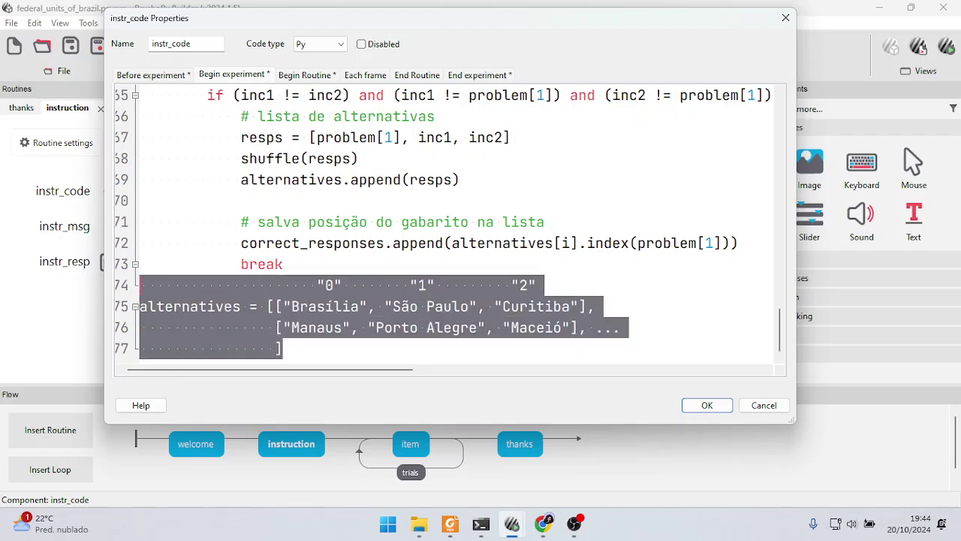
key("Delete")
scroll(136, 193, "up", 2)
scroll(136, 194, "down", 5)
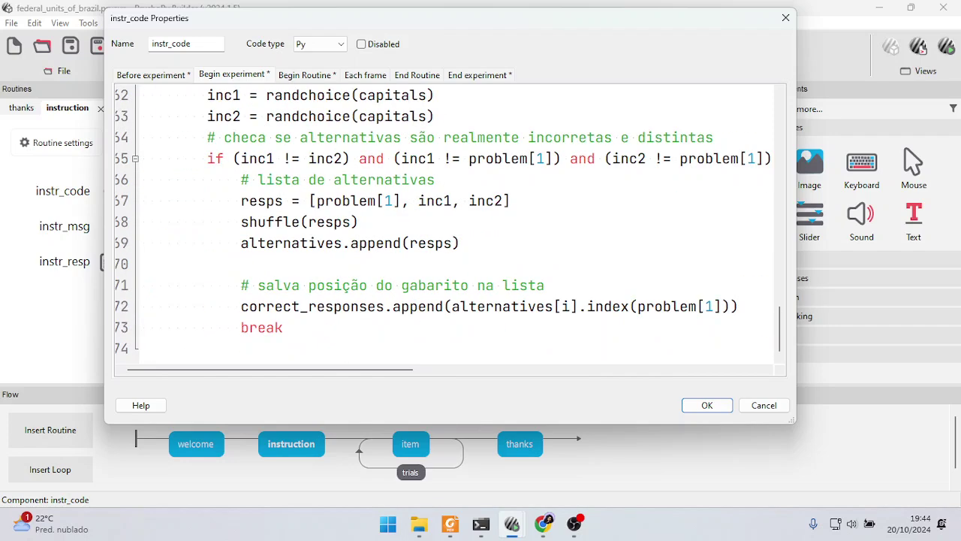
left_click(706, 405)
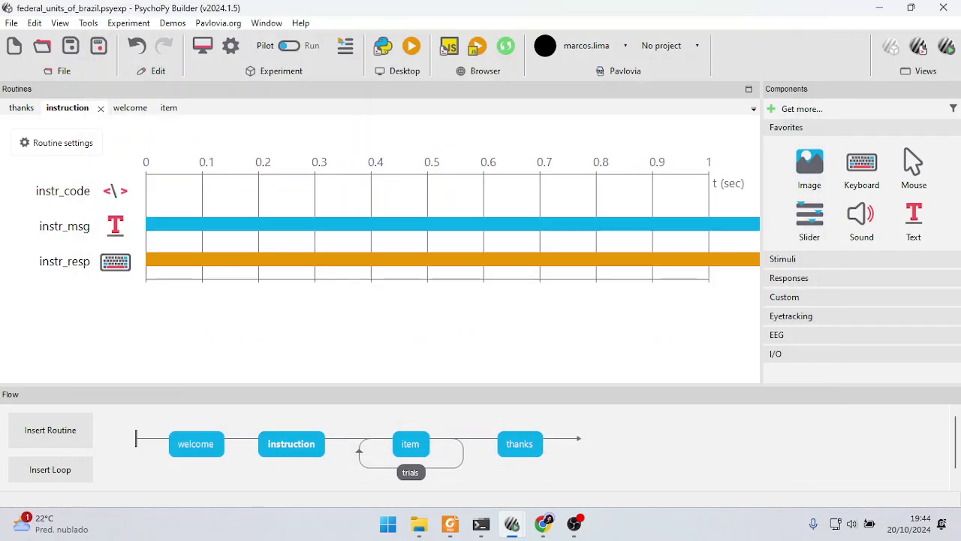
Step: In the item routine, replace alt1's placeholder text with $alternatives[][0] and set it to update every repeat
left_click(410, 444)
left_click(115, 254)
key("ctrl+a")
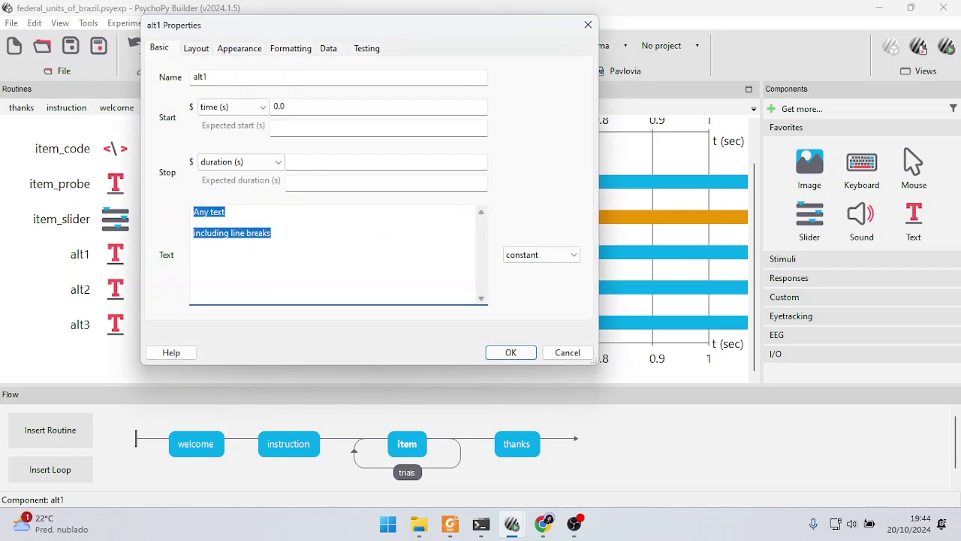
type("$alternatives")
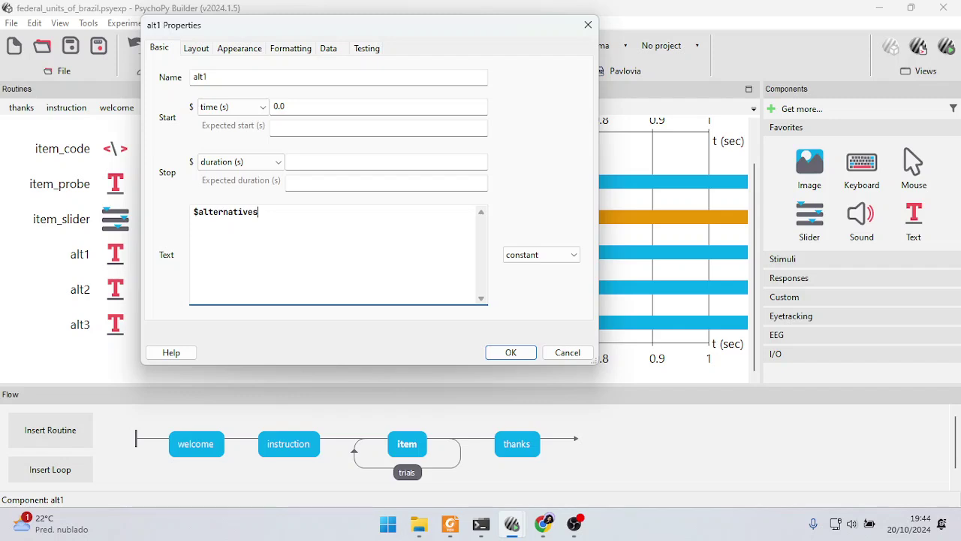
type("[][]")
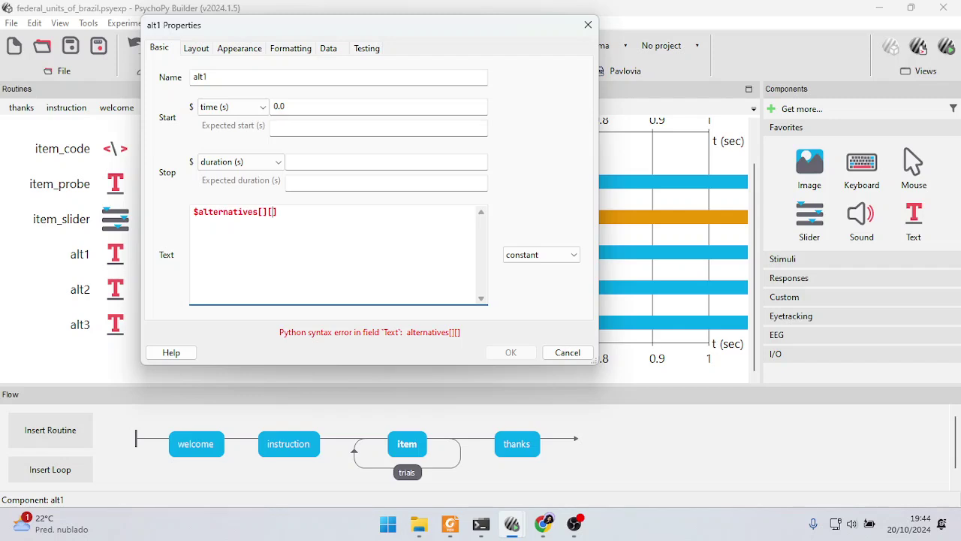
type("0")
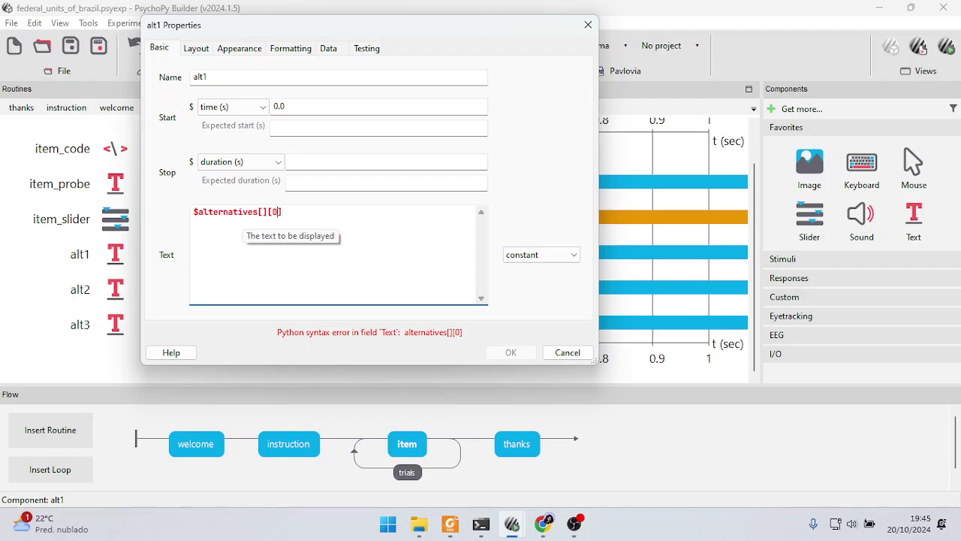
left_click(541, 255)
left_click(536, 277)
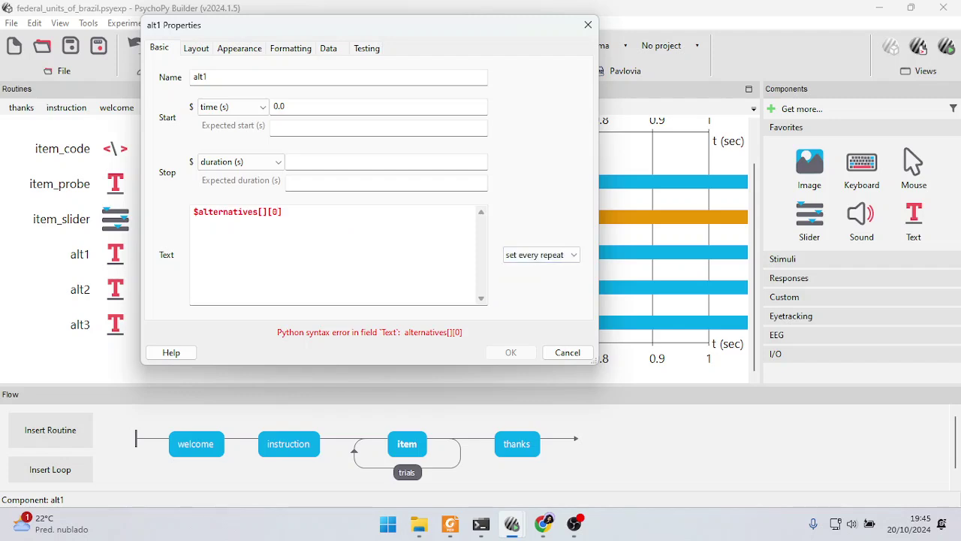
Step: Fill the empty first index of alt1's text with trials.thisN, copy the whole expression and apply the properties
left_click(263, 212)
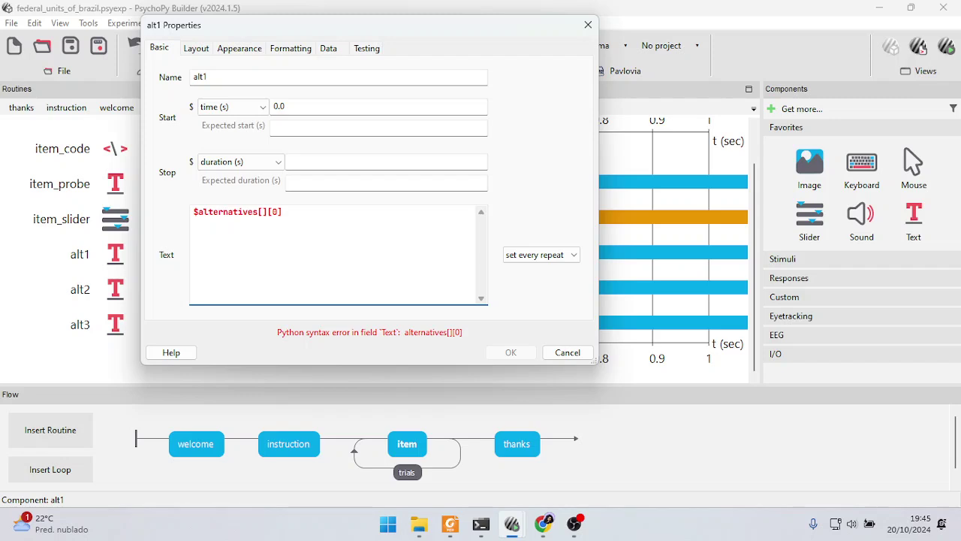
type("trials")
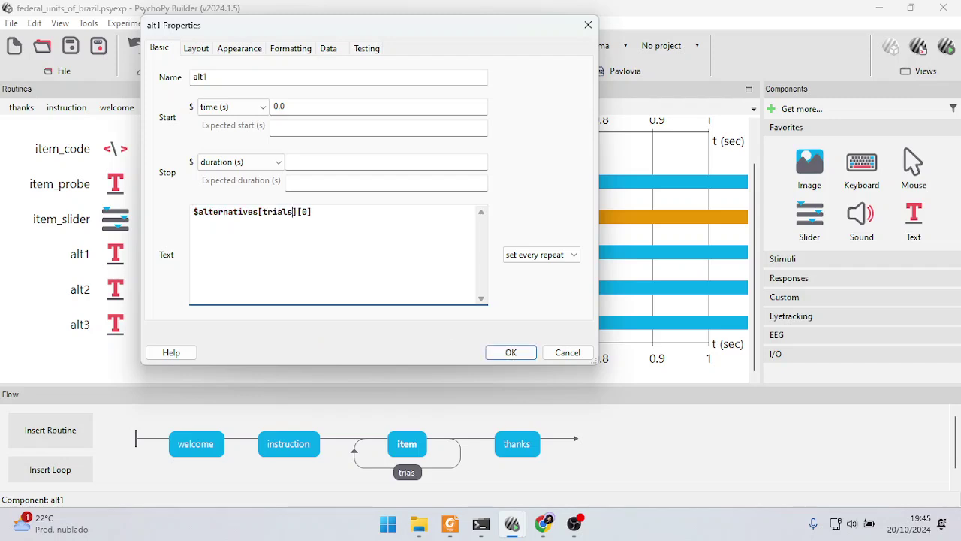
type(".thisN")
left_click_drag(326, 212, 257, 212)
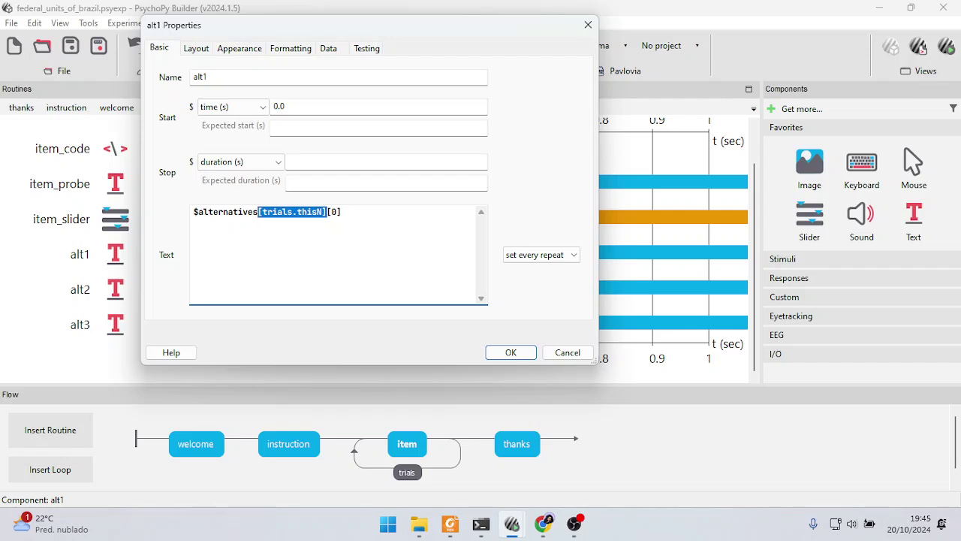
left_click_drag(326, 211, 194, 212)
key("ctrl+c")
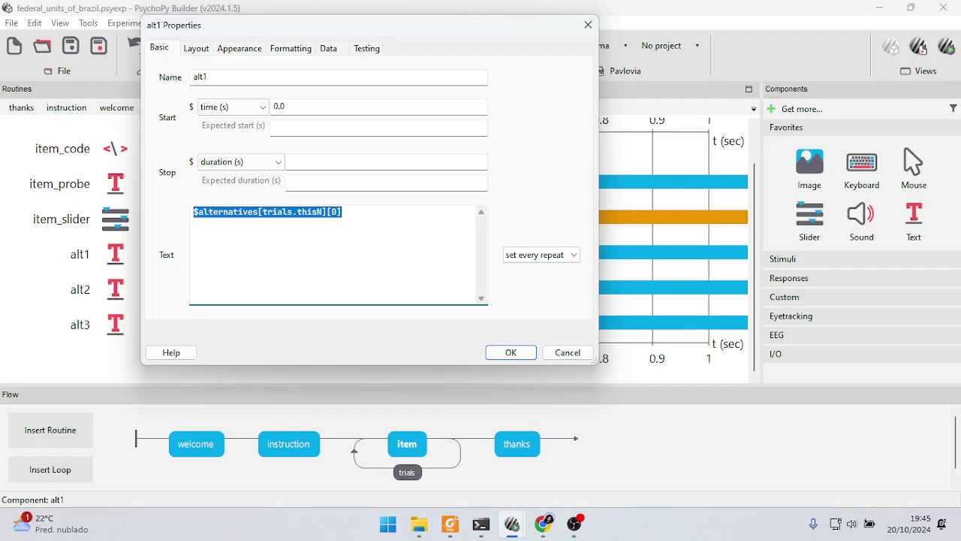
left_click(511, 352)
Step: Set alt2's text to $alternatives[trials.thisN][1], updating every repeat, and apply the properties
left_click(115, 288)
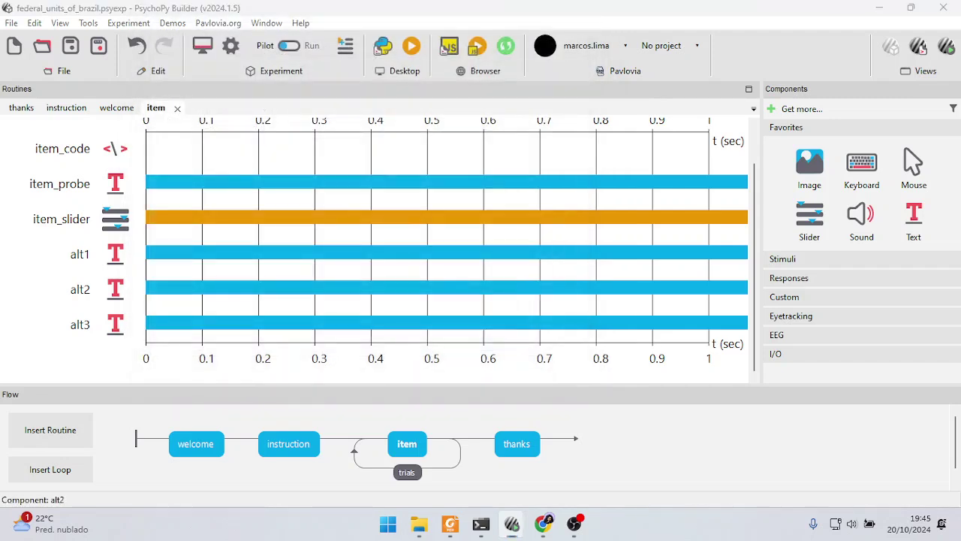
key("ctrl+a")
key("ctrl+v")
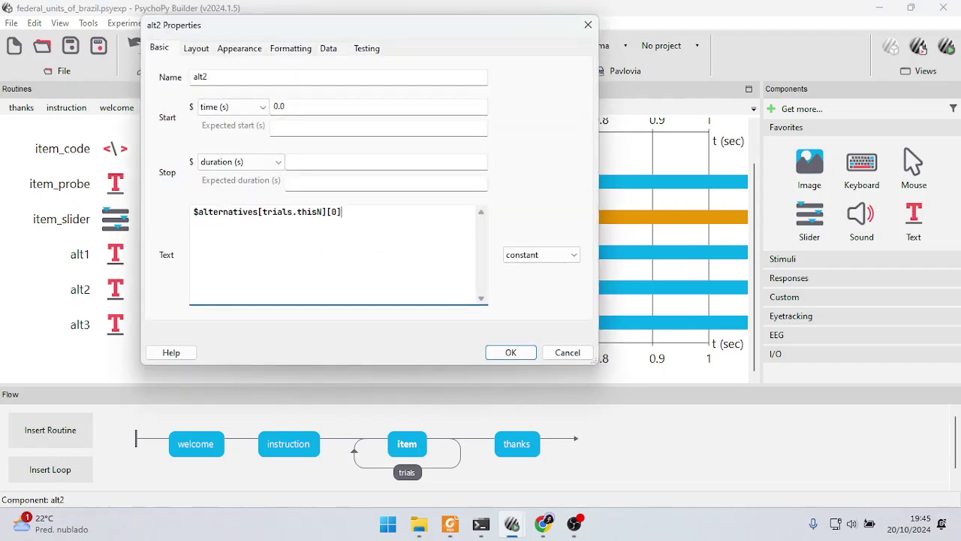
double_click(335, 211)
type("1")
left_click(541, 255)
left_click(530, 278)
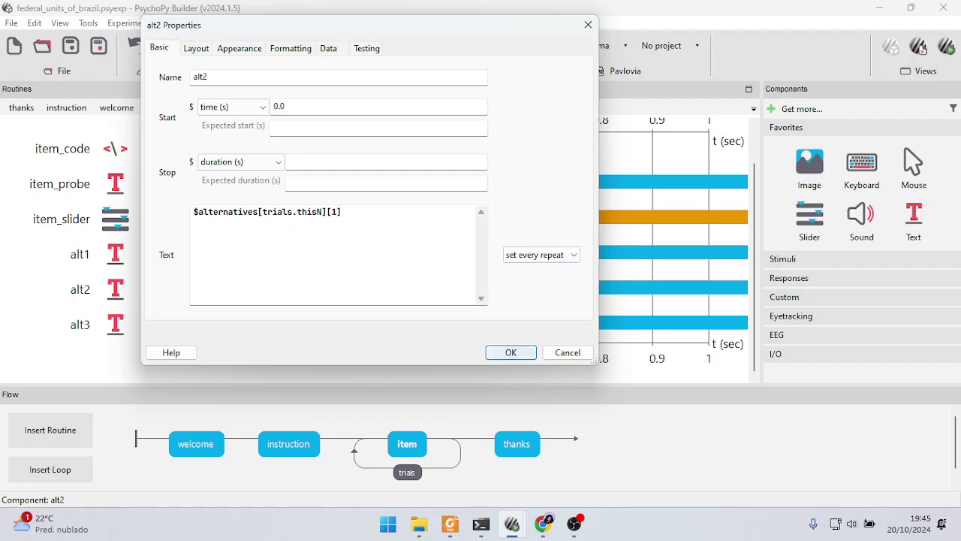
left_click(510, 353)
Step: Set alt3's text to $alternatives[trials.thisN][2], updating every repeat, and apply the properties
left_click(115, 324)
key("ctrl+a")
key("ctrl+v")
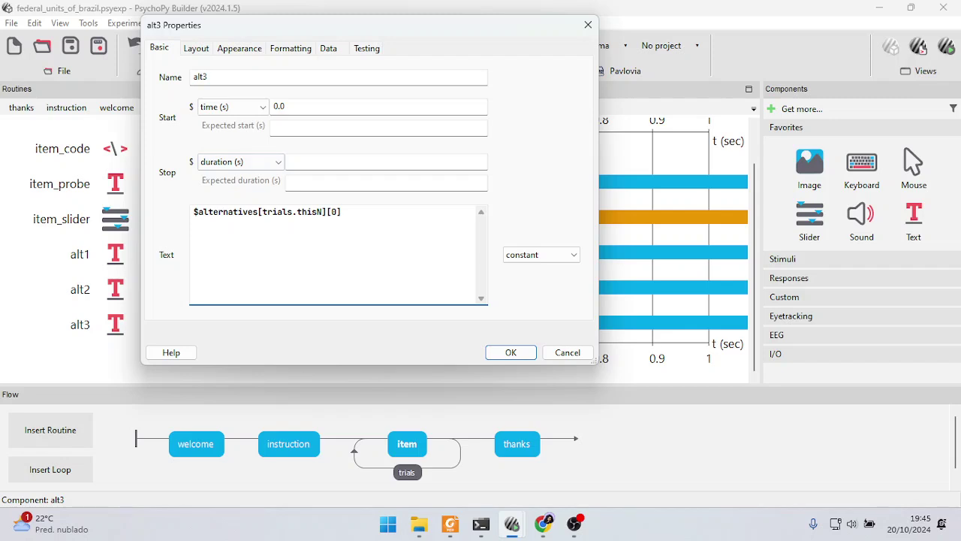
double_click(333, 212)
left_click(331, 211)
key("Delete")
type("2")
left_click(540, 255)
left_click(539, 268)
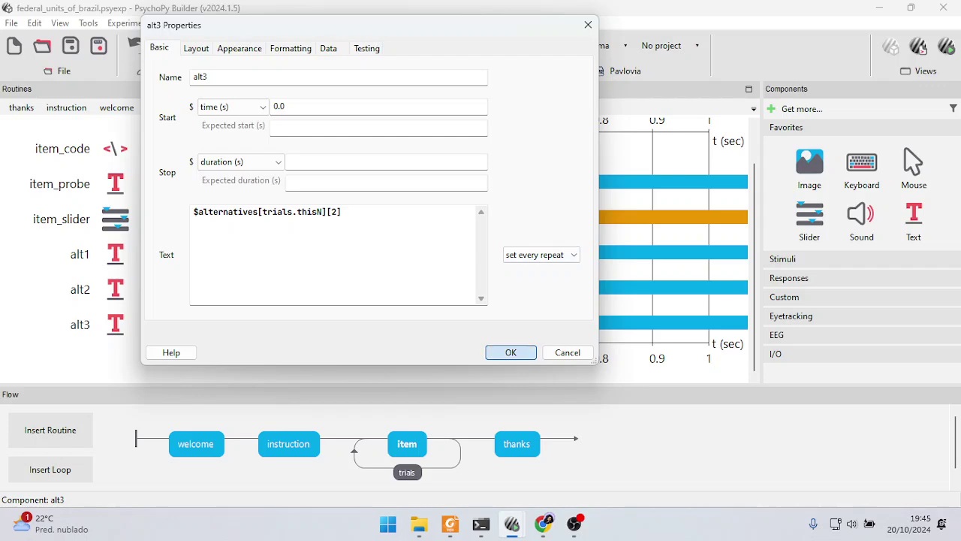
left_click(510, 352)
Step: Check alt1's text expression, its update setting and its font formatting without changing them
left_click(114, 254)
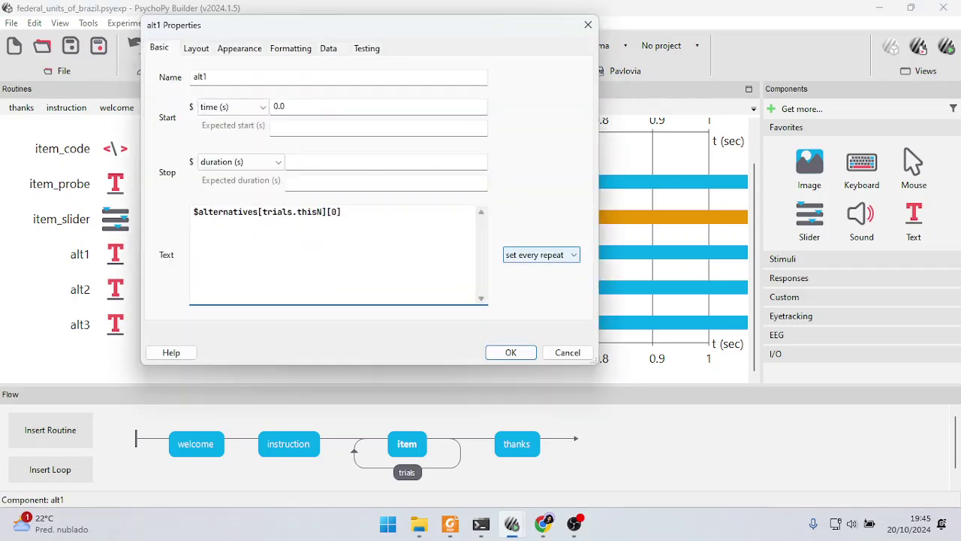
left_click(511, 352)
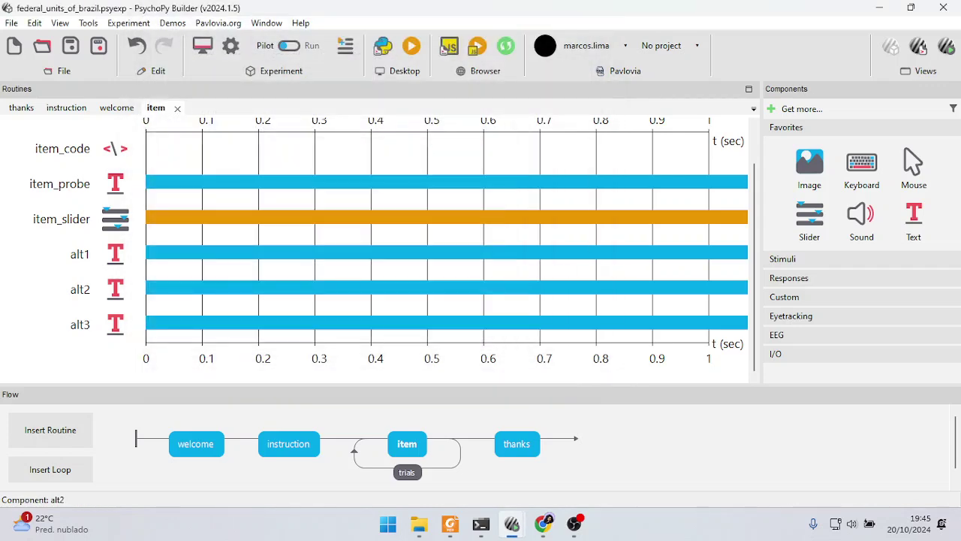
left_click(115, 254)
left_click(290, 47)
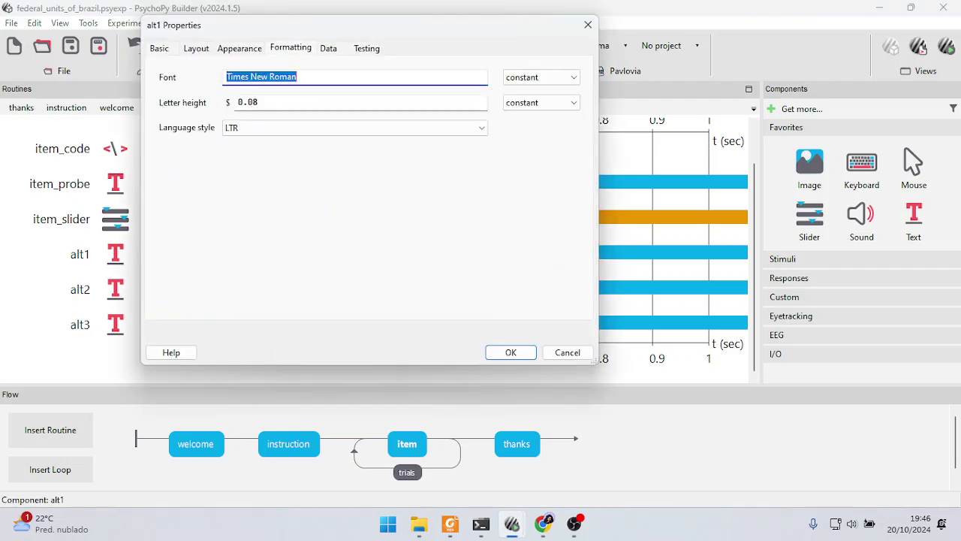
left_click(568, 352)
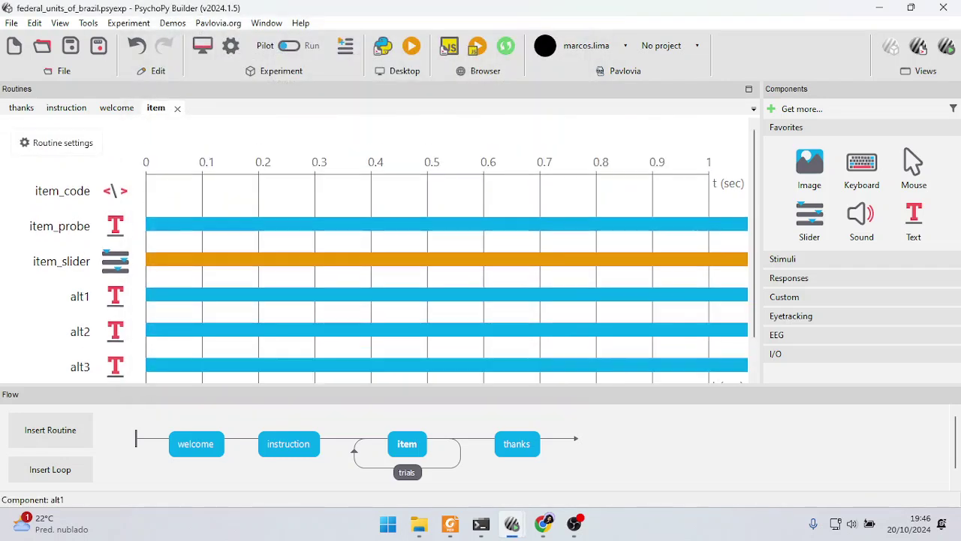
Step: In item_code's End Routine code, remove the placeholder line response = "" and uncomment response = alternatives[trials.thisN][int(idx)]
left_click(115, 190)
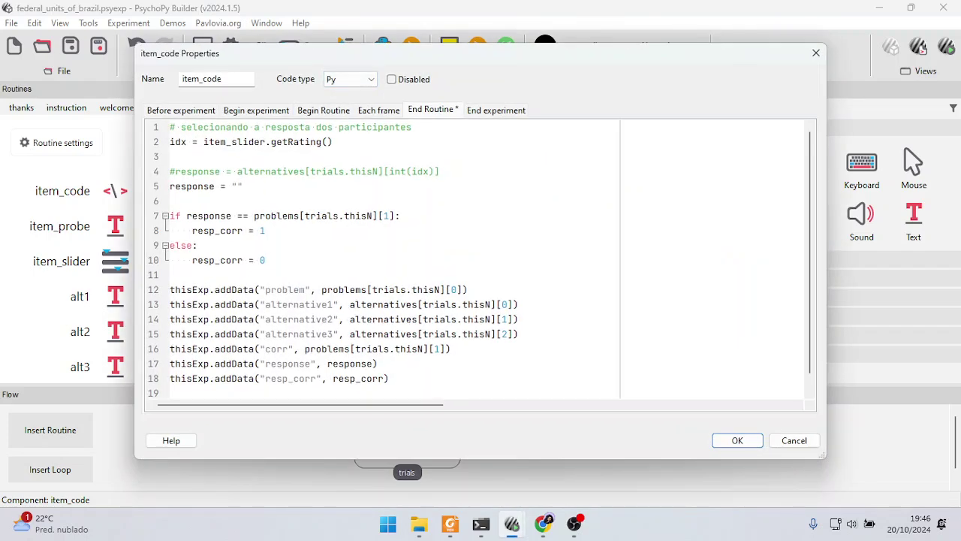
key("shift+Up")
key("shift+Home")
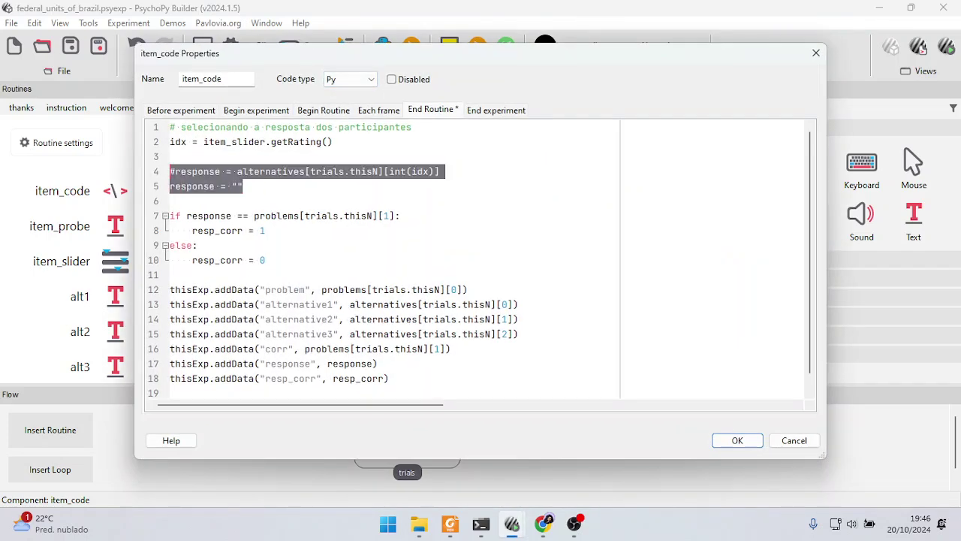
key("Down")
key("Down")
key("Left")
key("shift+Home")
key("BackSpace")
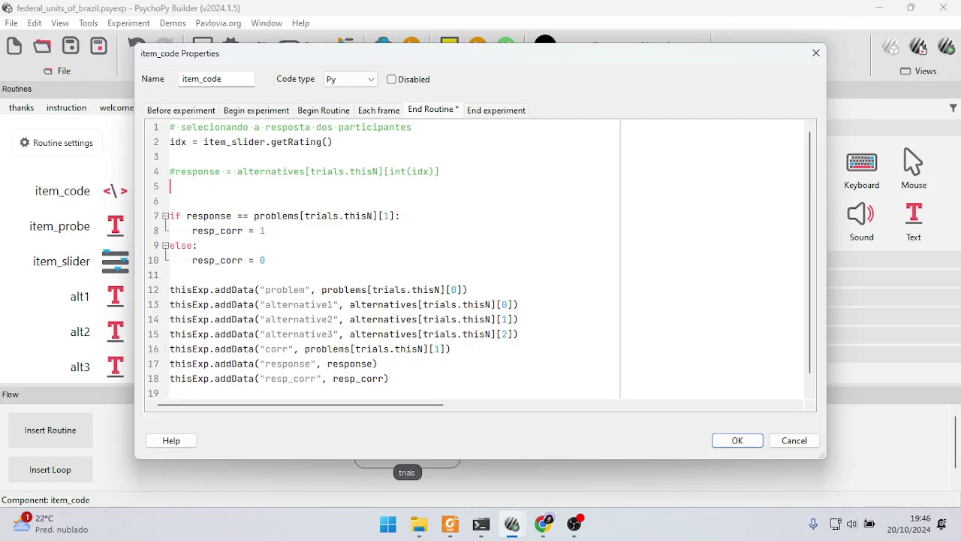
key("BackSpace")
key("Home")
key("Delete")
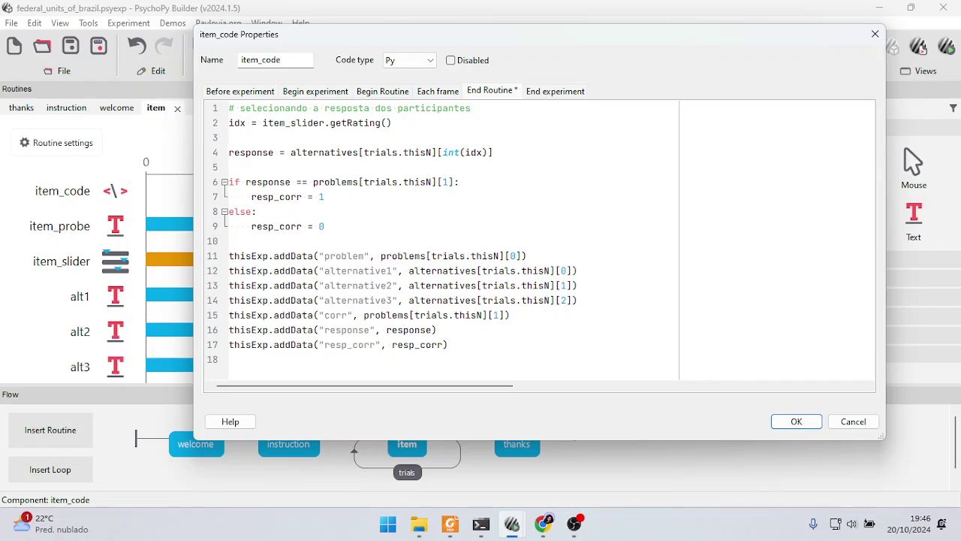
Step: Add the comment "# resposta do participante" above the response assignment in the End Routine code
scroll(537, 241, "up", 4)
scroll(537, 240, "down", 1)
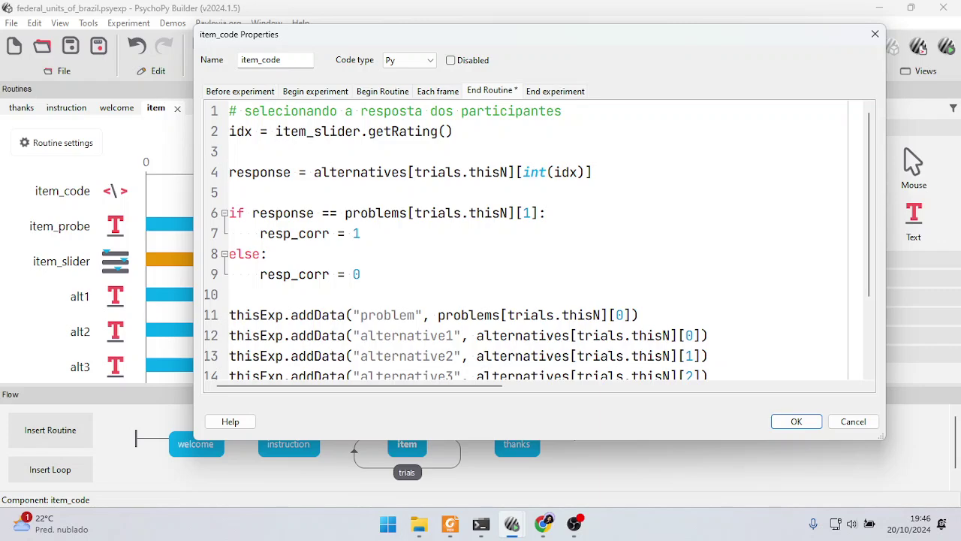
left_click_drag(251, 131, 452, 131)
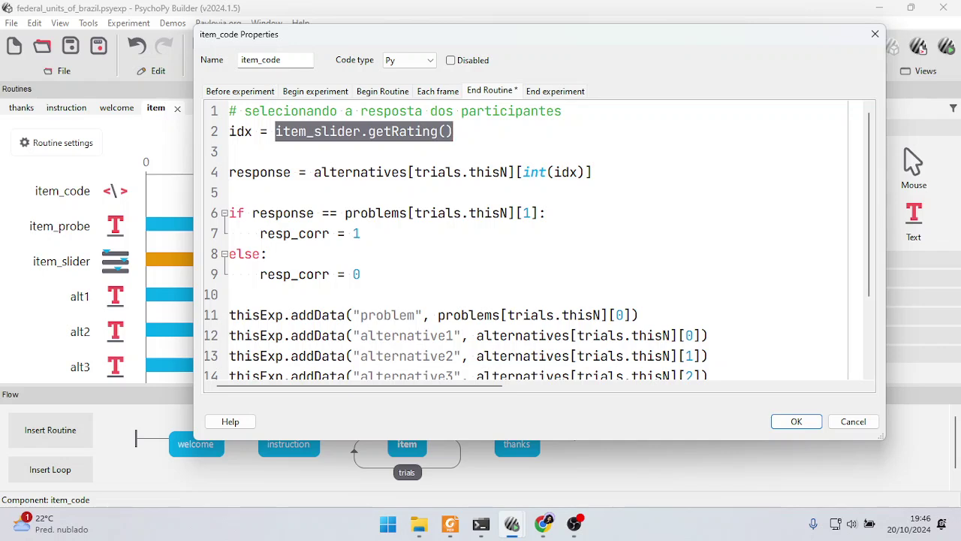
left_click_drag(276, 132, 452, 132)
left_click(299, 172)
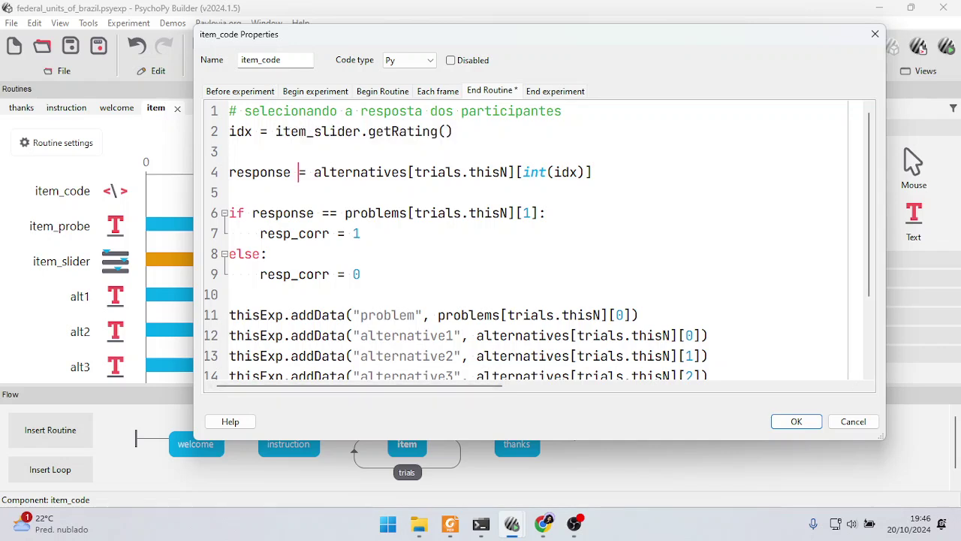
left_click(593, 172)
type("#")
key("BackSpace")
key("BackSpace")
left_click(229, 152)
key("Return")
type("# resposta o")
type("o participante")
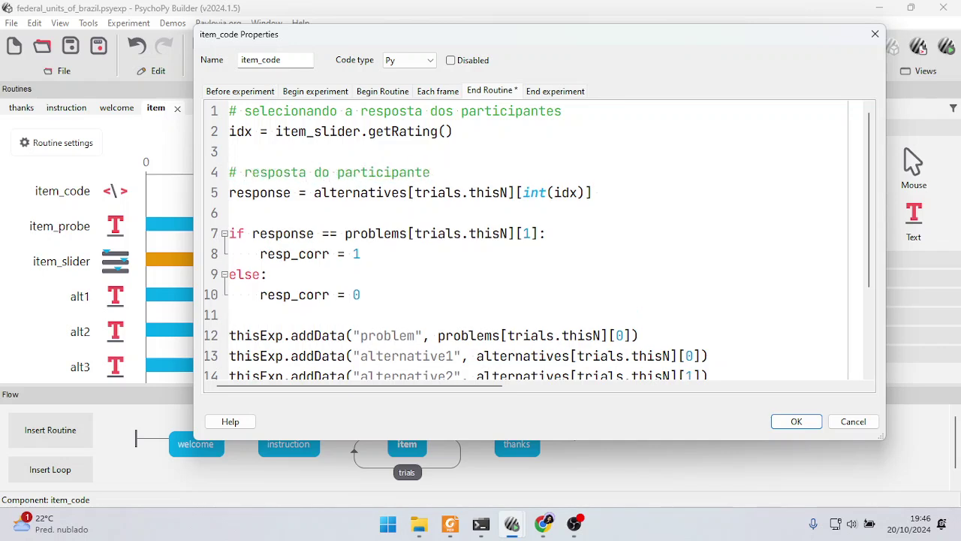
Step: Examine how idx, alternatives[trials.thisN] and the int(idx) conversion combine to retrieve the participant's response
double_click(250, 132)
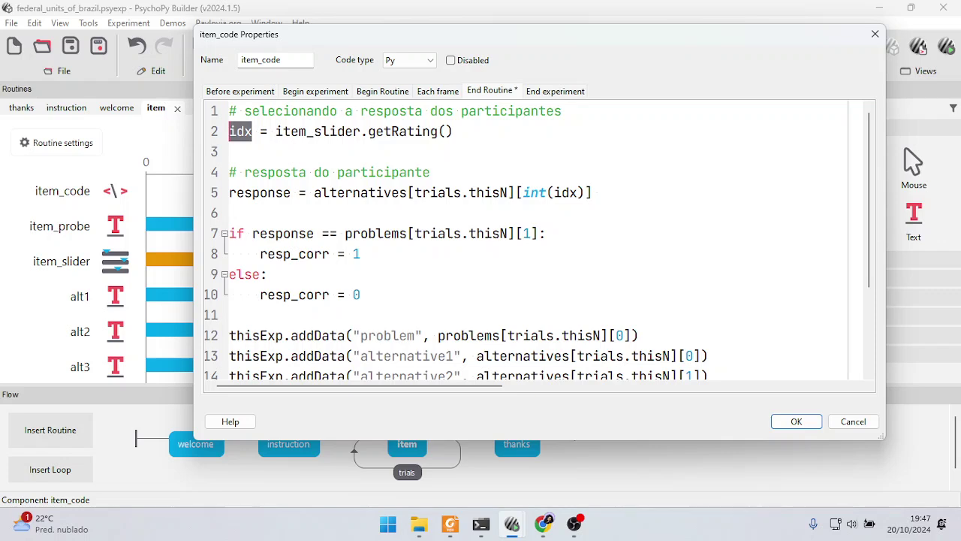
left_click_drag(523, 192, 577, 192)
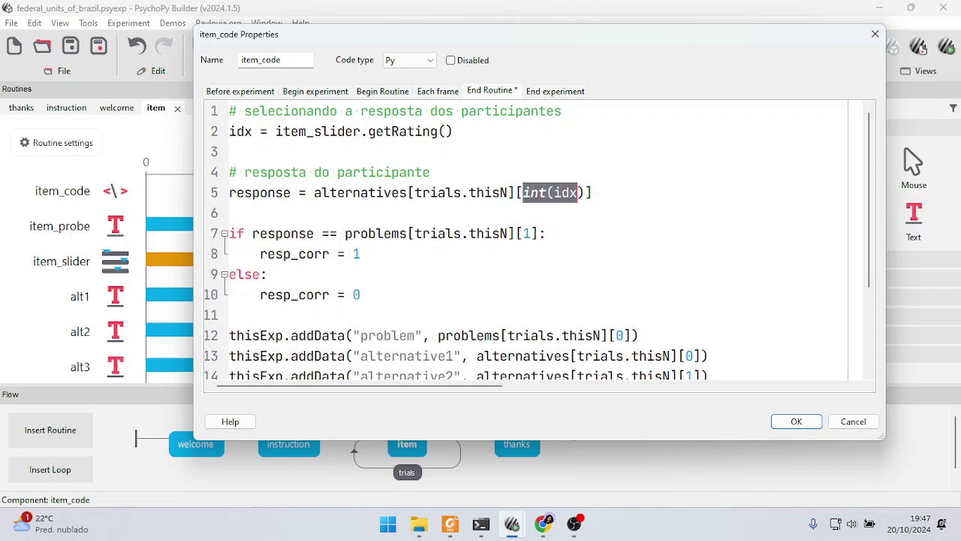
left_click(399, 193)
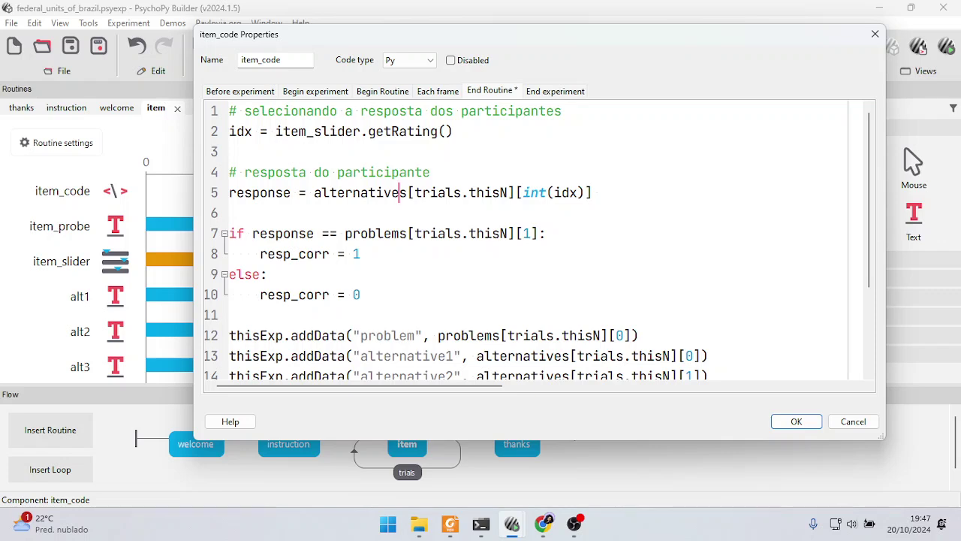
left_click_drag(314, 192, 515, 193)
left_click(408, 192)
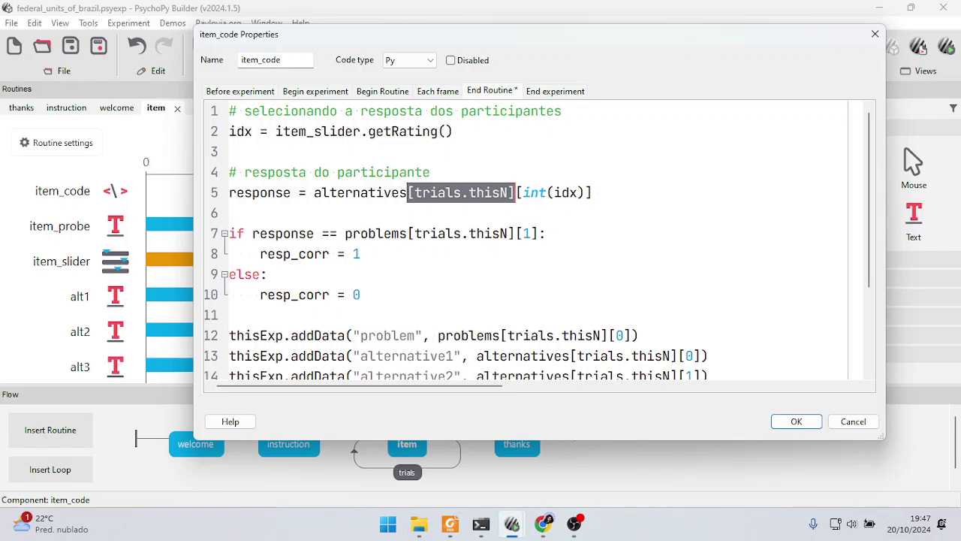
key("Right")
key("shift+Right")
key("shift+Right")
key("shift+Right")
key("shift+Right")
key("shift+Right")
key("shift+Right")
key("shift+Right")
key("shift+Right")
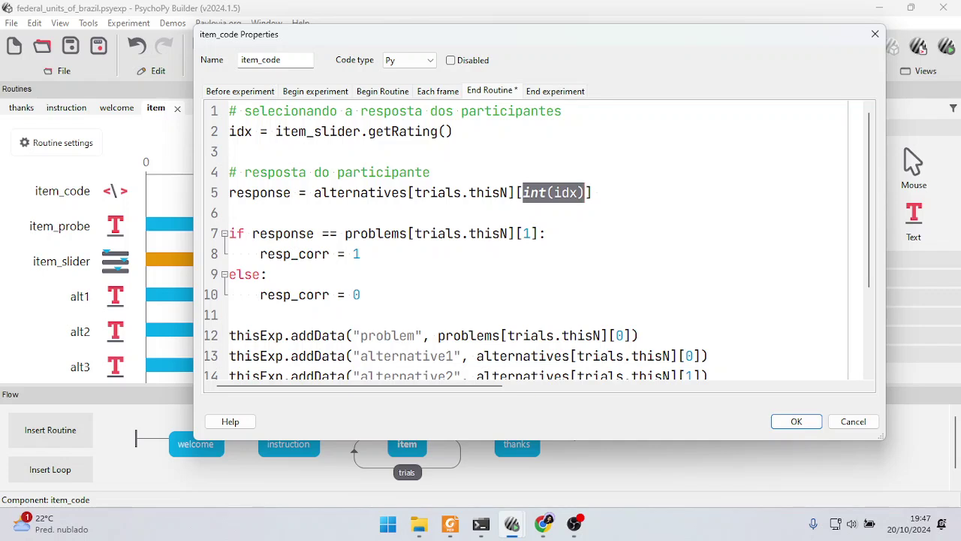
left_click(430, 172)
left_click_drag(523, 192, 555, 192)
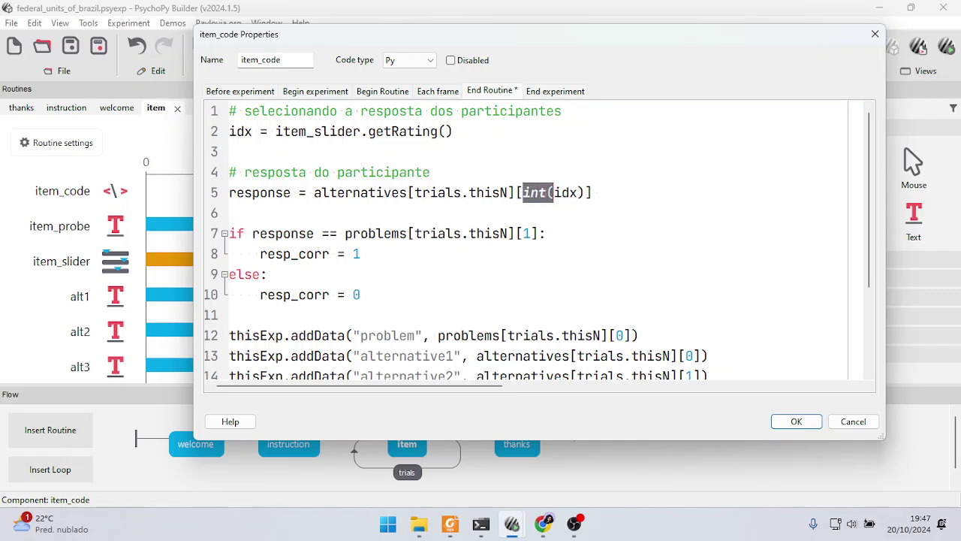
Step: Add the inline comment # "0", "1" ou "2" after item_slider.getRating() on the idx line
left_click_drag(252, 132, 229, 132)
left_click(453, 131)
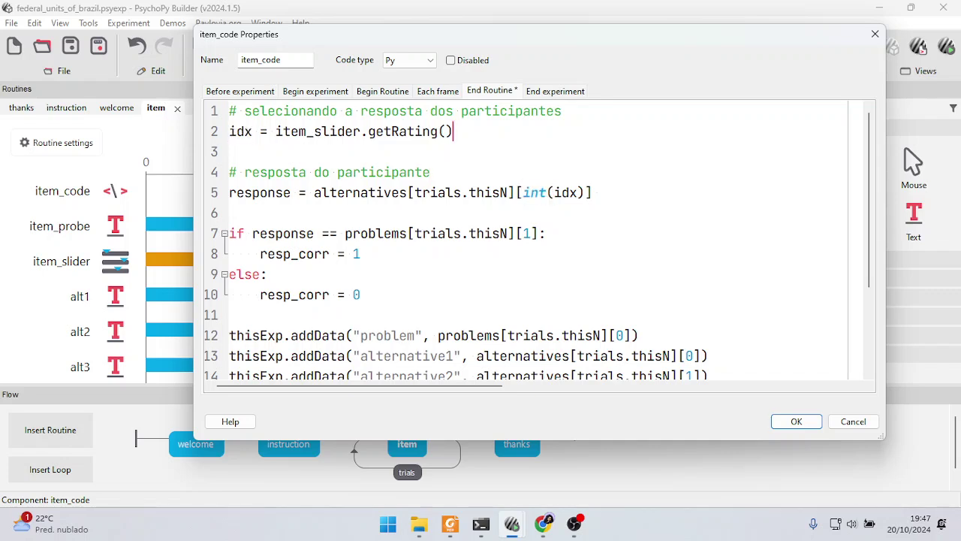
type("# \"0\", \"1\" ou \"2\"")
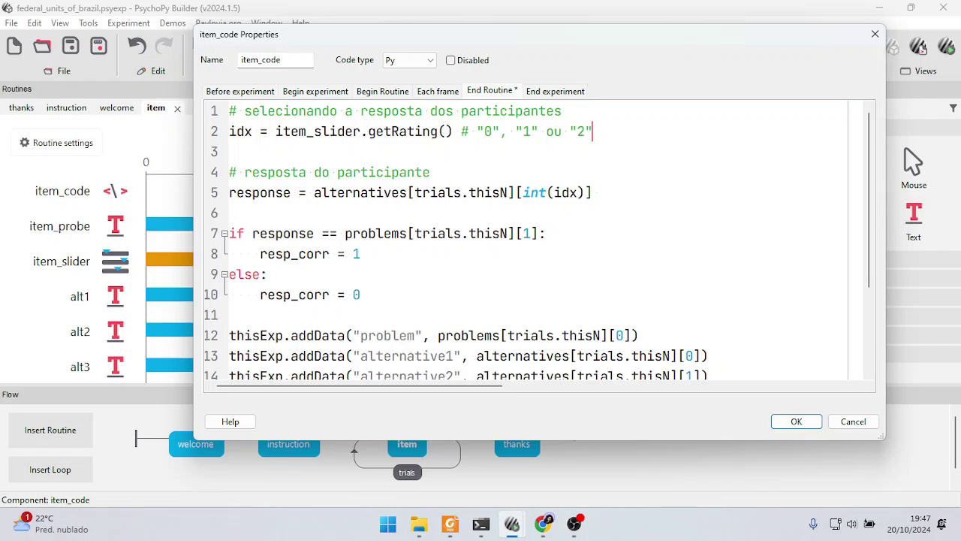
left_click_drag(523, 192, 585, 192)
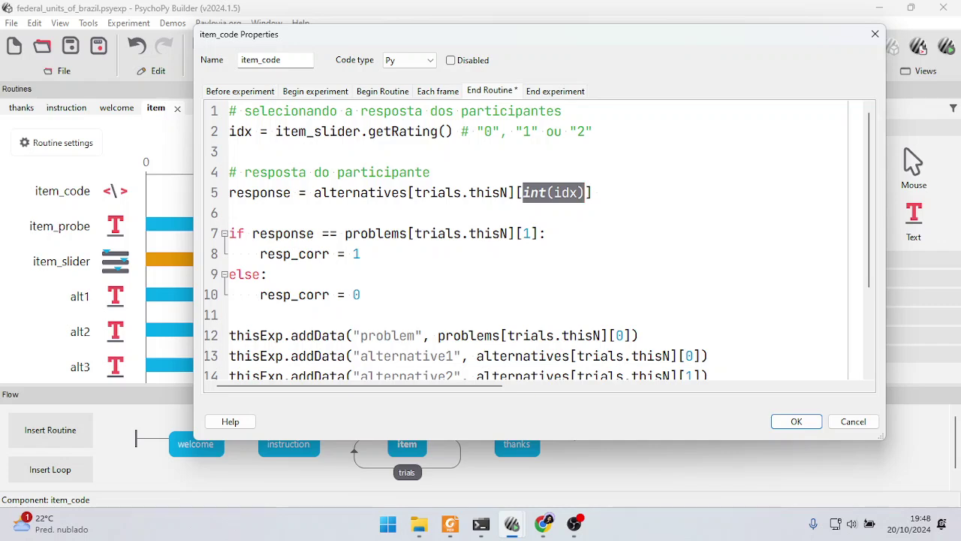
Step: Add the comment "# checa acerto ou erro" above the if response == problems[trials.thisN][1] check in the End Routine code
left_click(601, 192)
left_click_drag(523, 192, 554, 193)
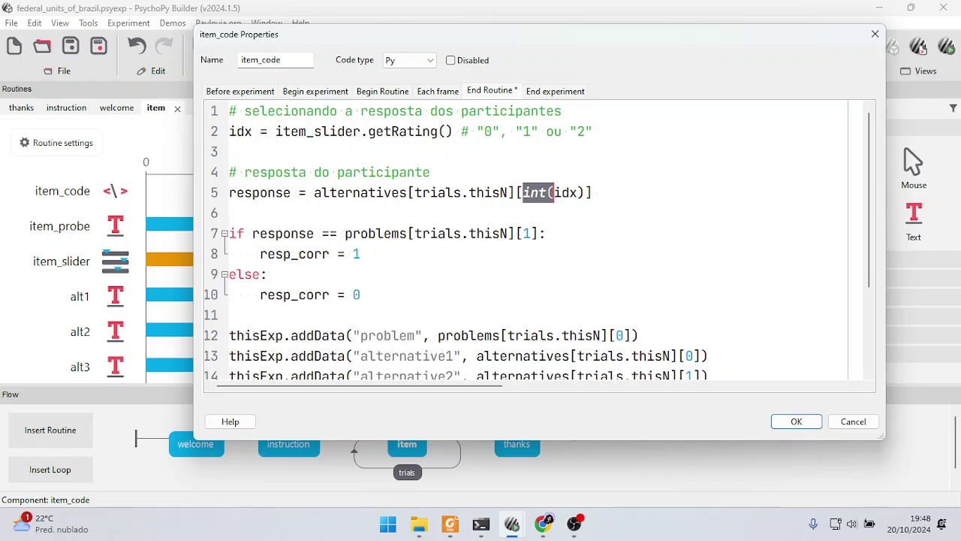
left_click(430, 172)
left_click_drag(291, 192, 229, 193)
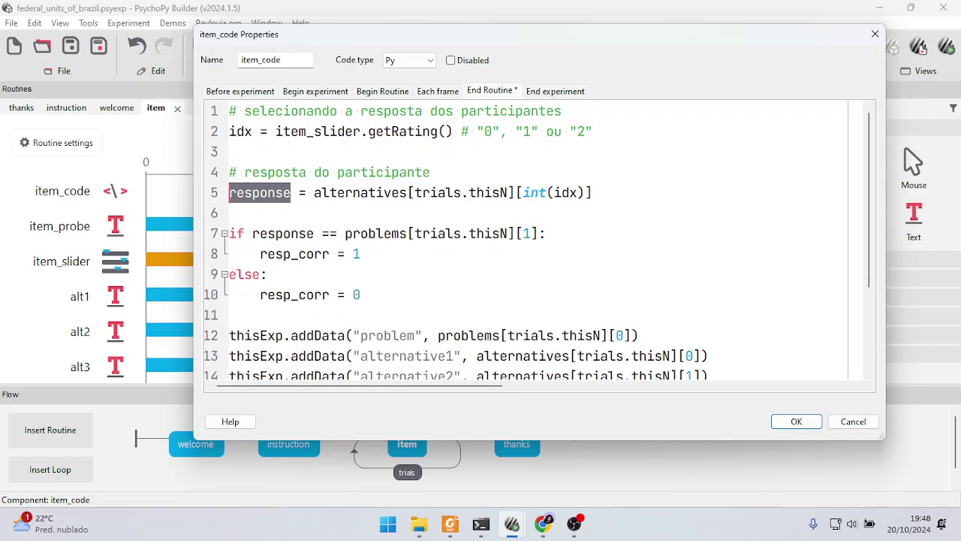
left_click_drag(314, 233, 252, 233)
left_click(230, 212)
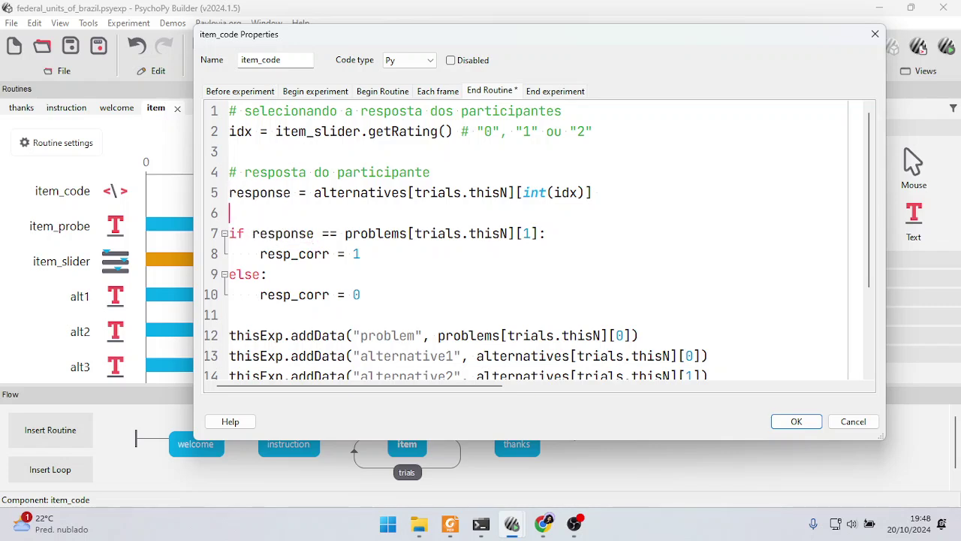
key("Return")
type("# checa acerto ou erro")
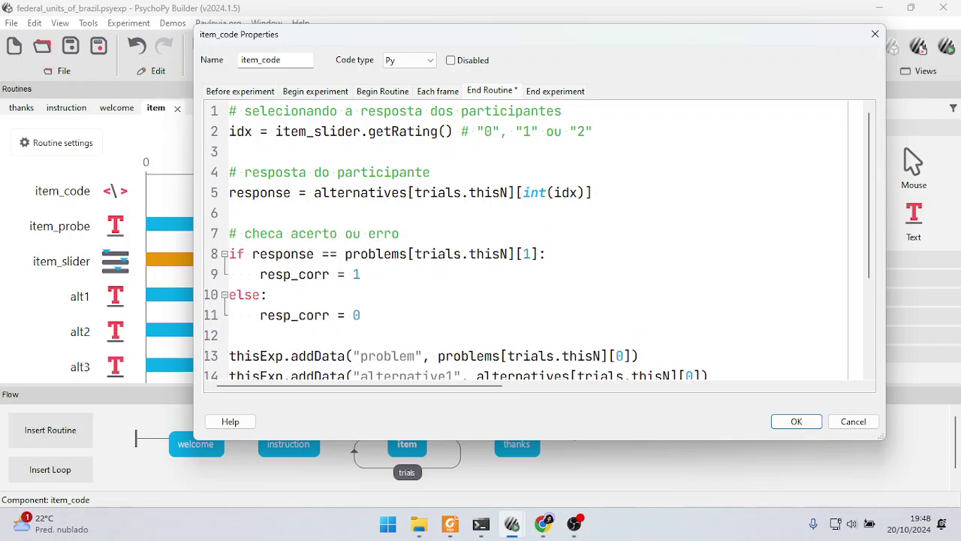
Step: Examine the if/else check that sets resp_corr and the thisExp.addData lines that store the problem and its alternatives
double_click(283, 254)
left_click_drag(344, 254, 546, 254)
left_click_drag(361, 275, 353, 274)
left_click_drag(268, 315, 361, 316)
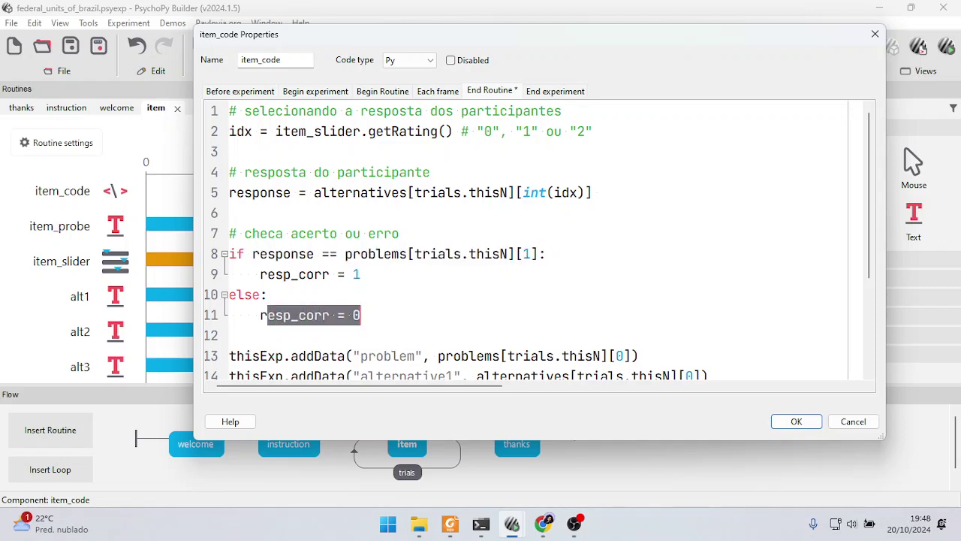
left_click(361, 275)
scroll(361, 274, "down", 2)
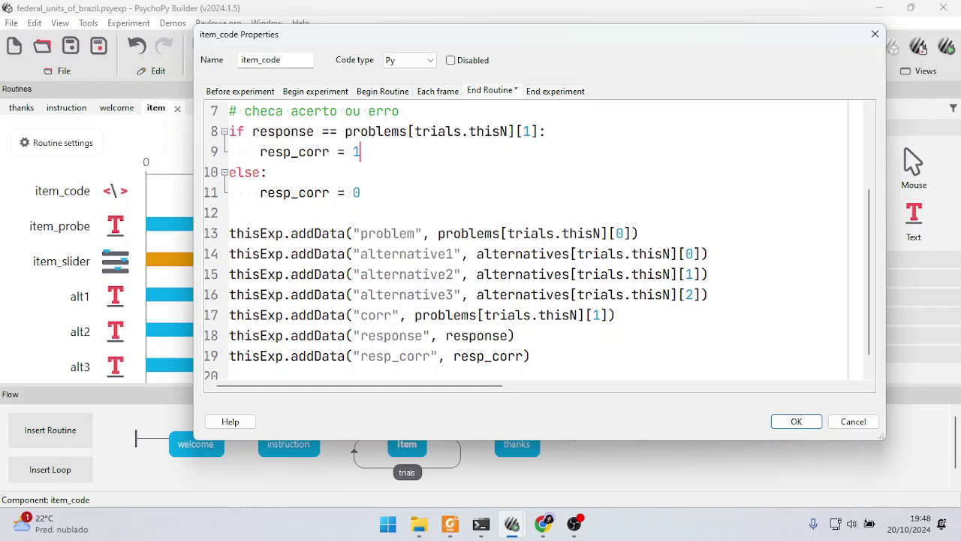
left_click_drag(414, 233, 360, 233)
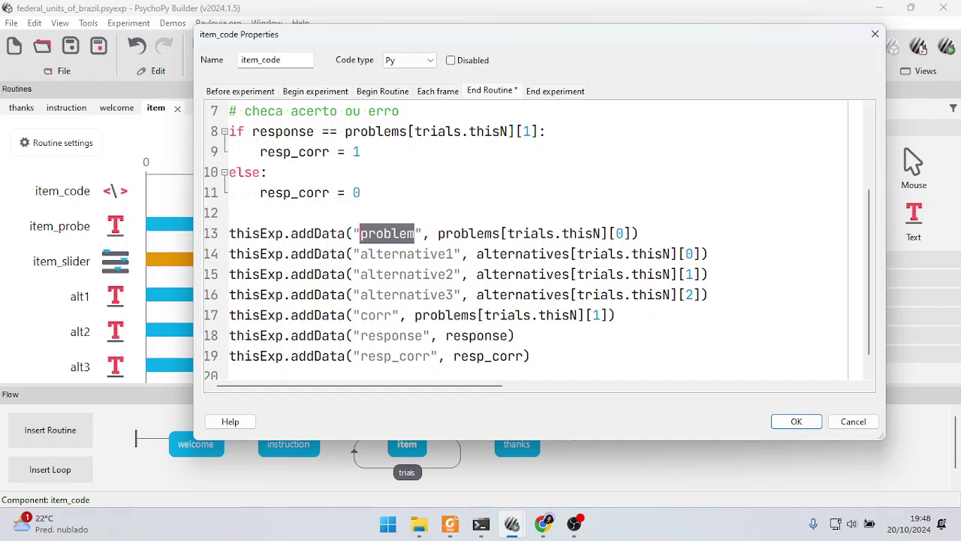
left_click_drag(476, 254, 702, 254)
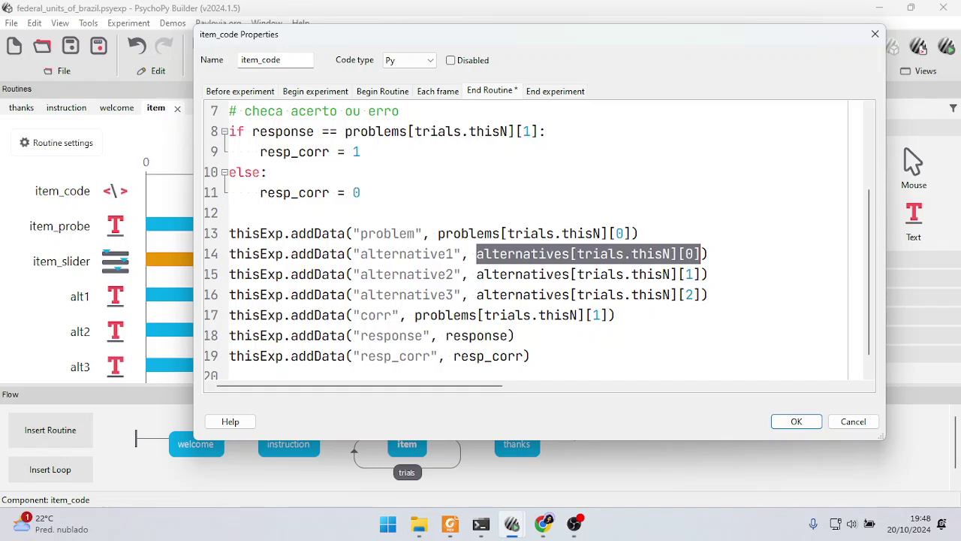
Step: Shorten the addData column names alternative1, alternative2 and alternative3 to alt1, alt2 and alt3
left_click_drag(383, 254, 384, 274)
key("BackSpace")
key("BackSpace")
left_click_drag(446, 294, 384, 295)
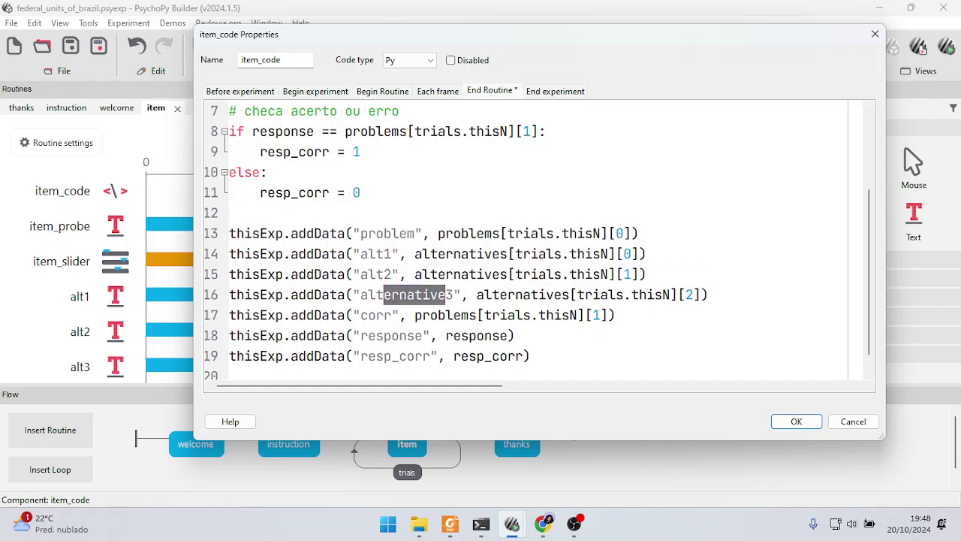
key("BackSpace")
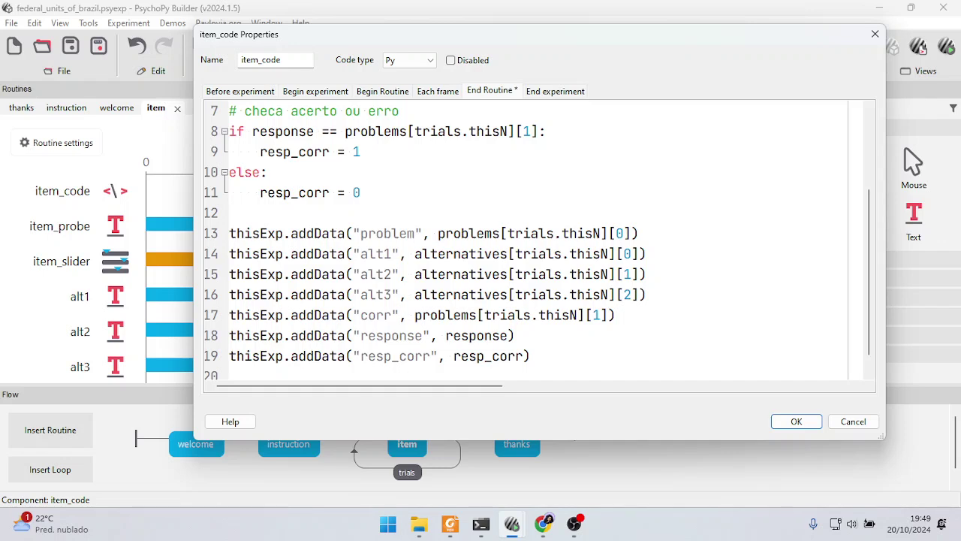
Step: Review the addData lines for corr, response and resp_corr, and apply the item_code changes
left_click_drag(331, 316, 615, 315)
left_click(530, 356)
left_click_drag(515, 336, 273, 336)
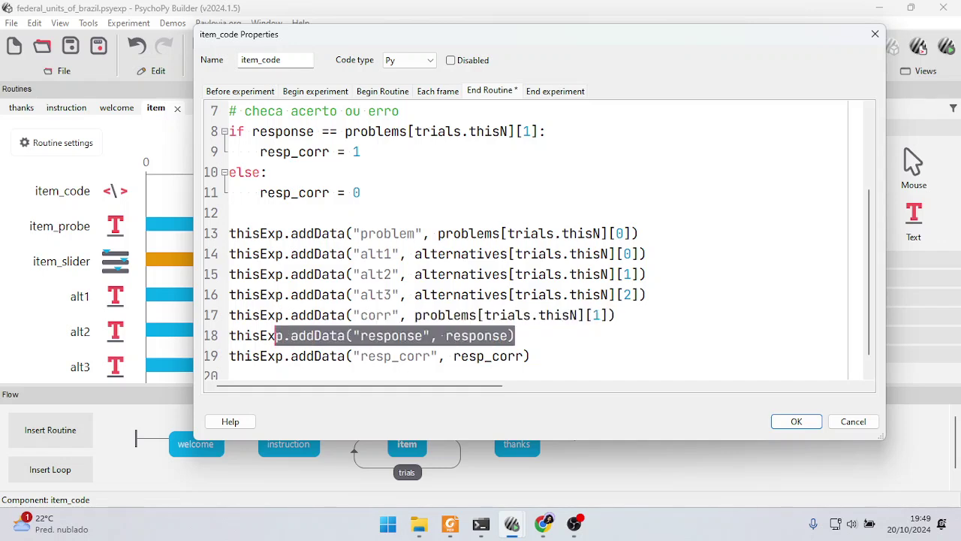
left_click(447, 336)
left_click_drag(531, 356, 244, 356)
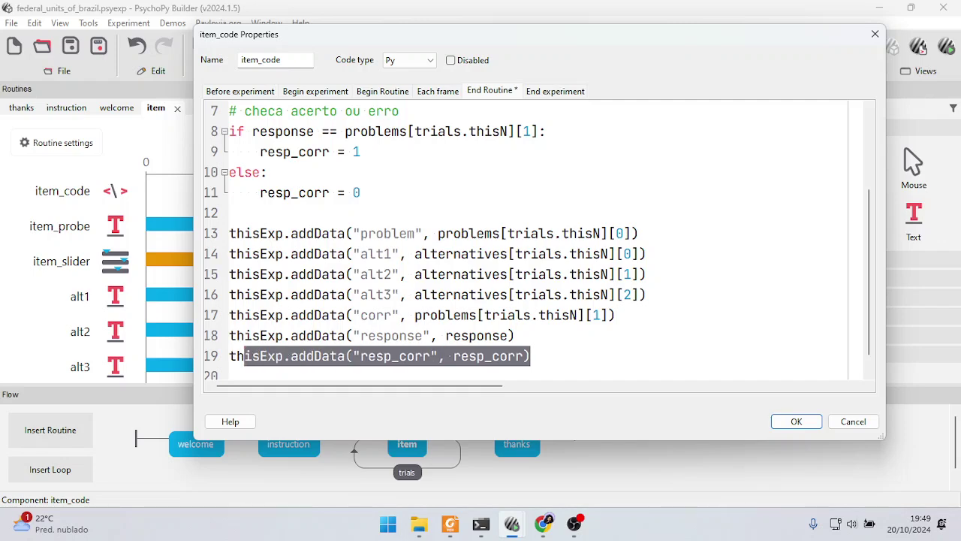
scroll(537, 240, "up", 1)
scroll(537, 240, "down", 1)
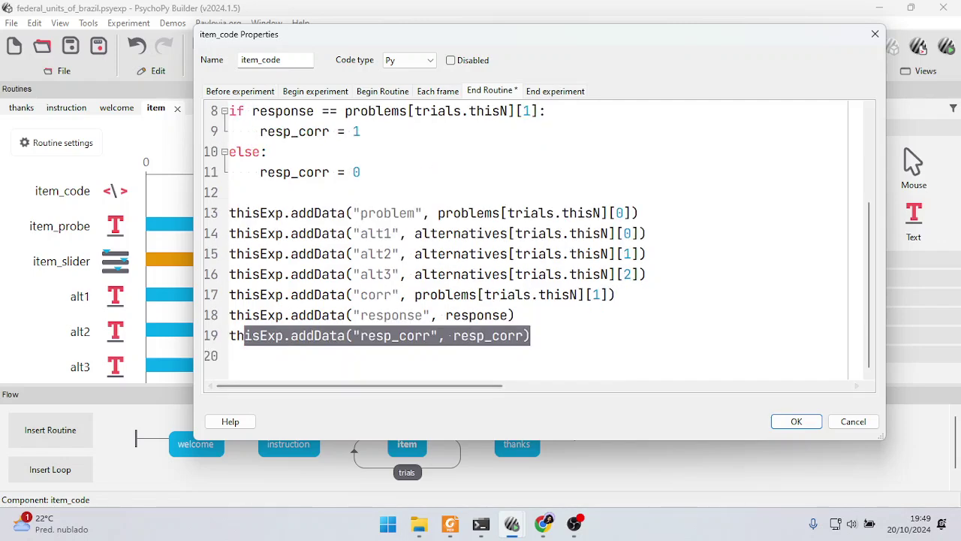
left_click(795, 422)
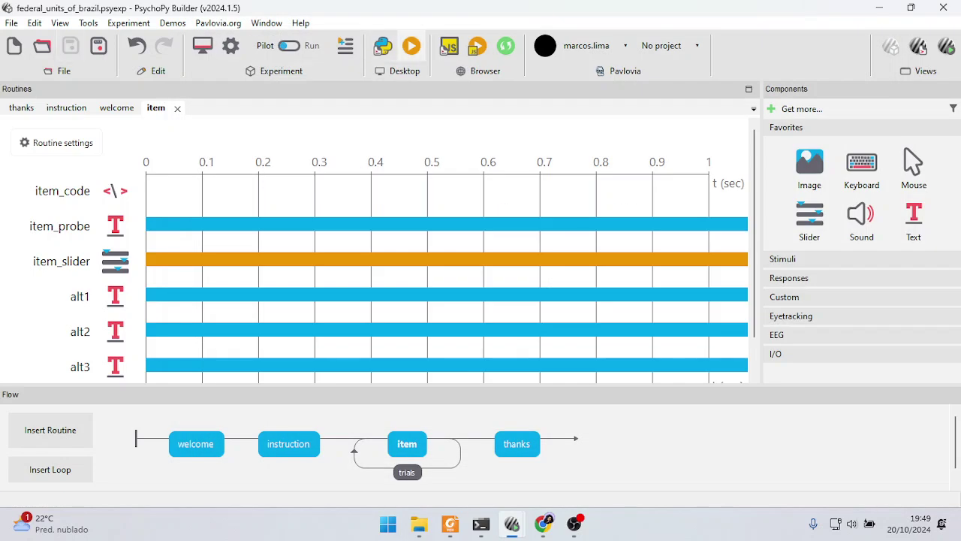
Step: Start a desktop pilot run of the experiment and enter the participant's full name
left_click(411, 46)
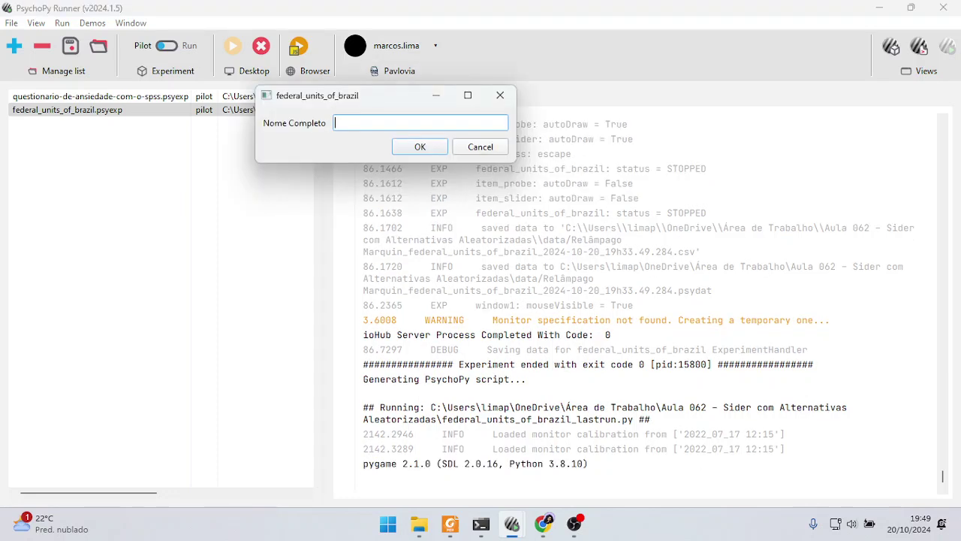
type("Relâmpago Marquin")
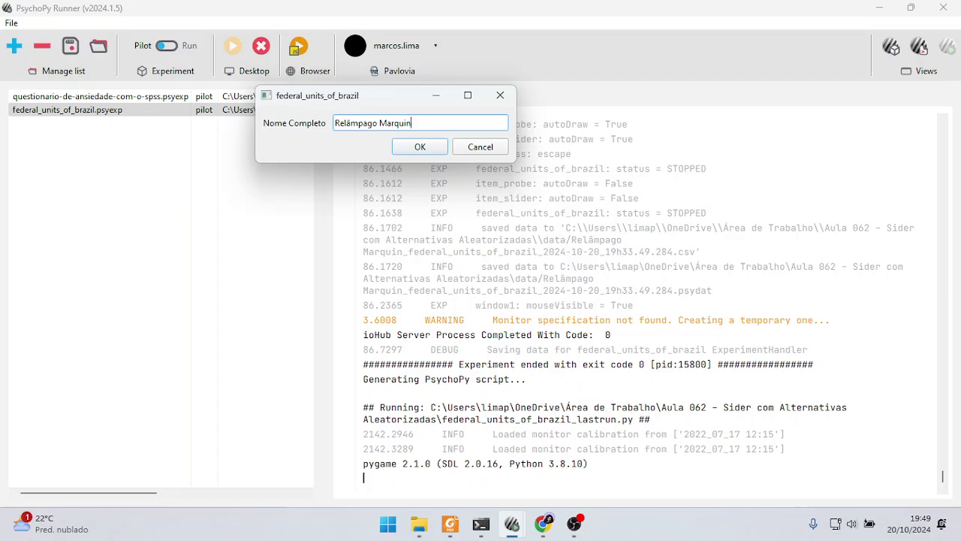
key("Return")
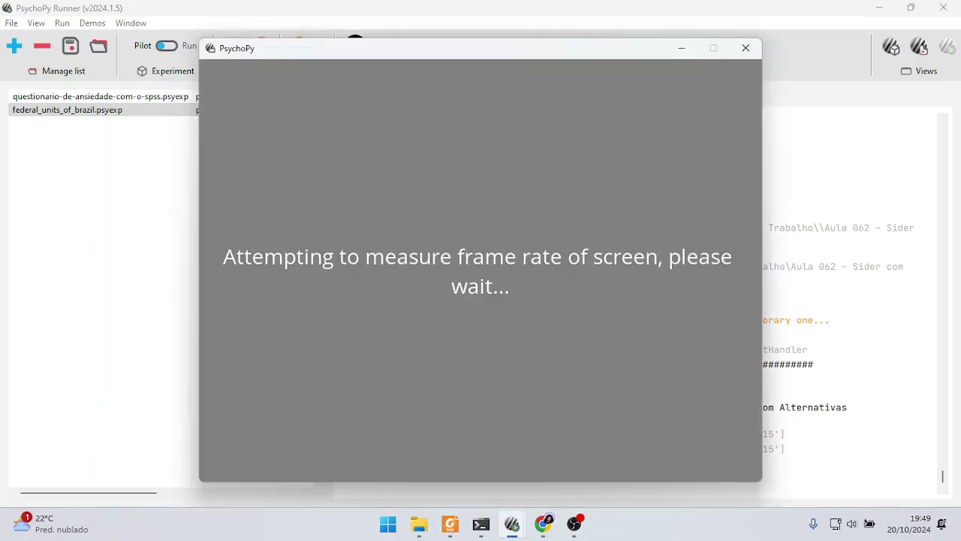
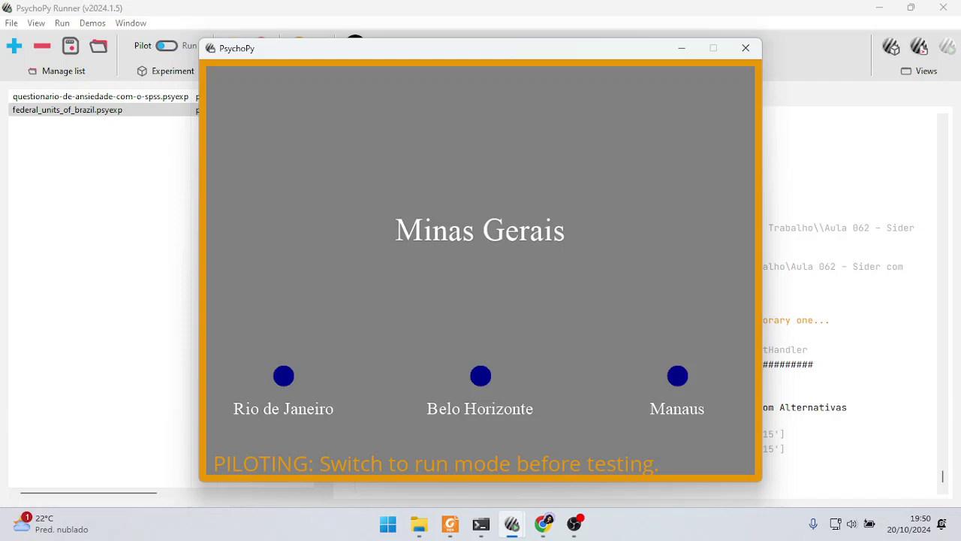
Step: Answer the state trials, from Minas Gerais to the last one, by choosing slider alternatives, and close the final thank-you screen
left_click(283, 375)
left_click(481, 375)
left_click(481, 375)
left_click(481, 376)
left_click(480, 376)
key("2")
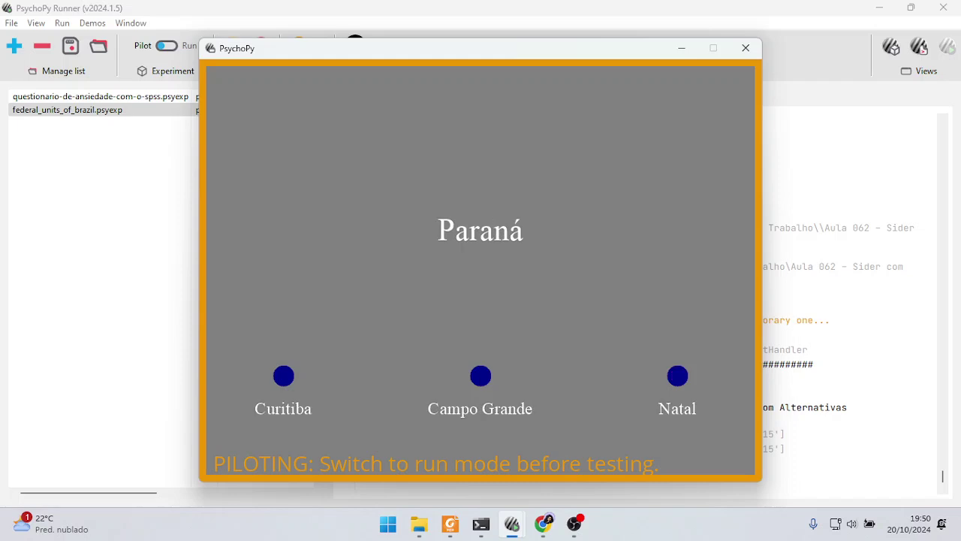
left_click(678, 375)
key("2")
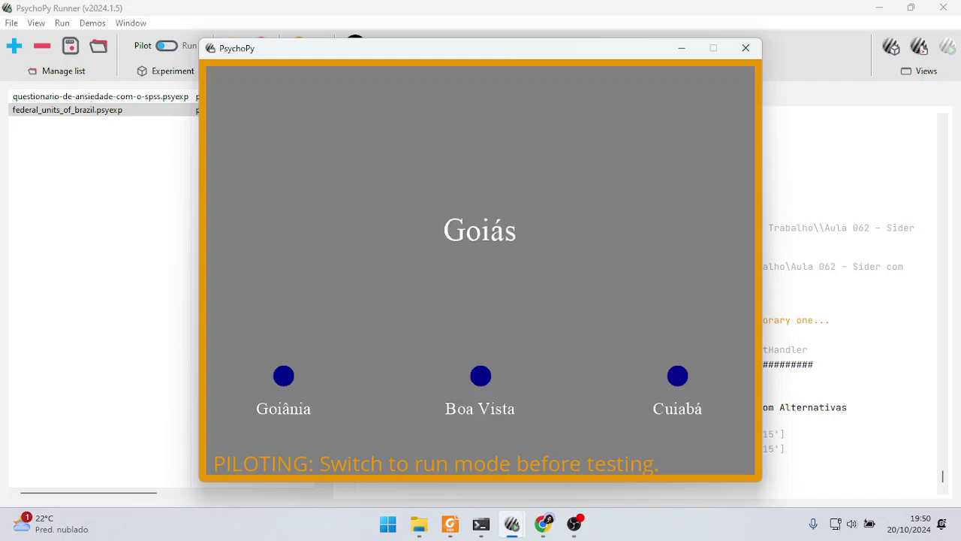
left_click(284, 376)
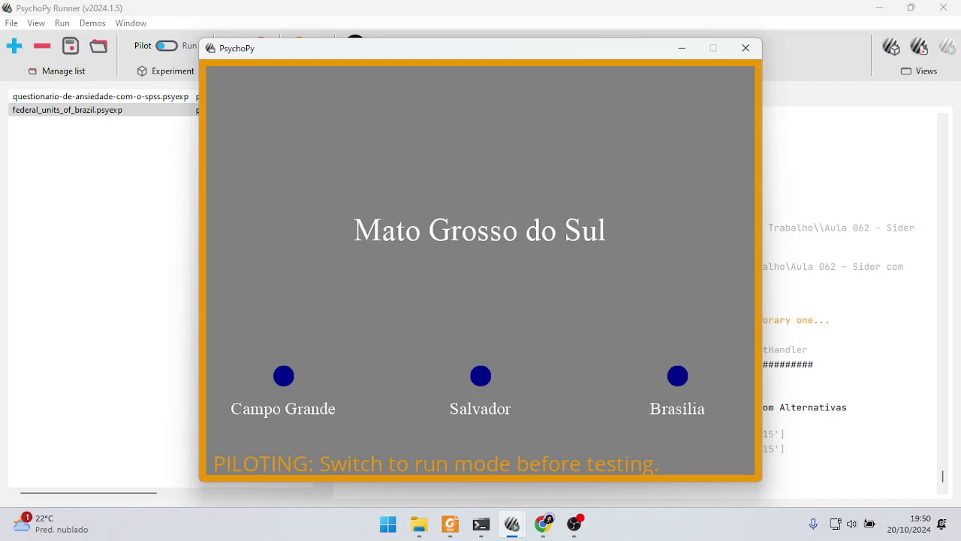
key("1")
key("2")
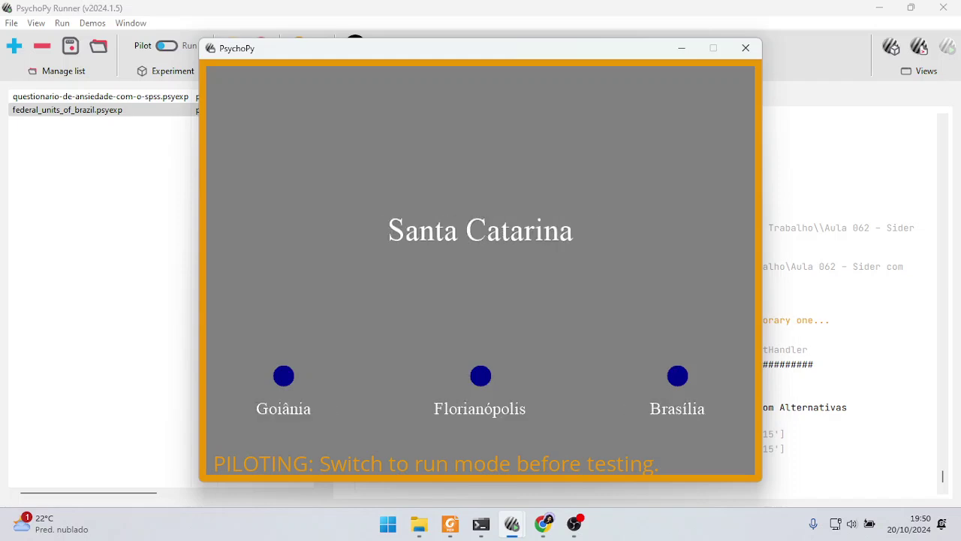
left_click(284, 375)
left_click(677, 376)
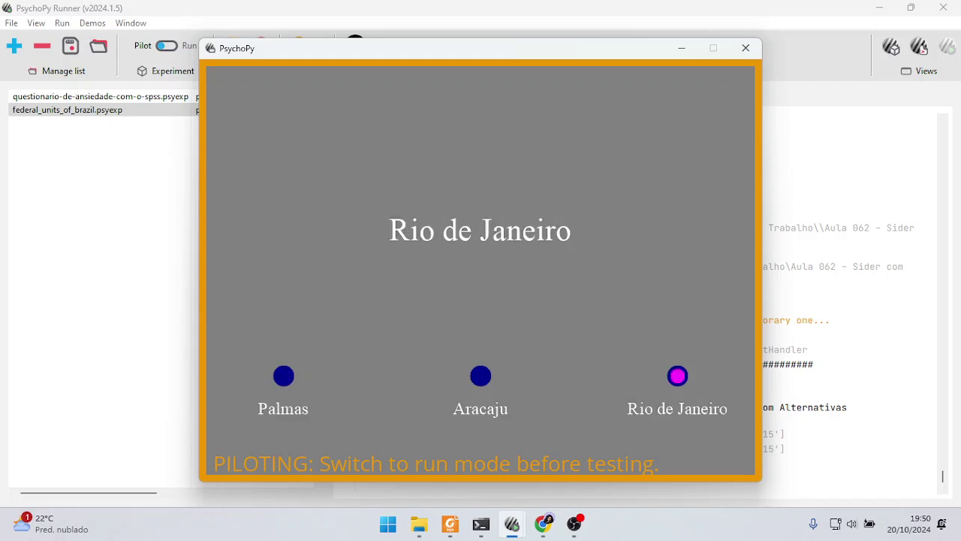
key("3")
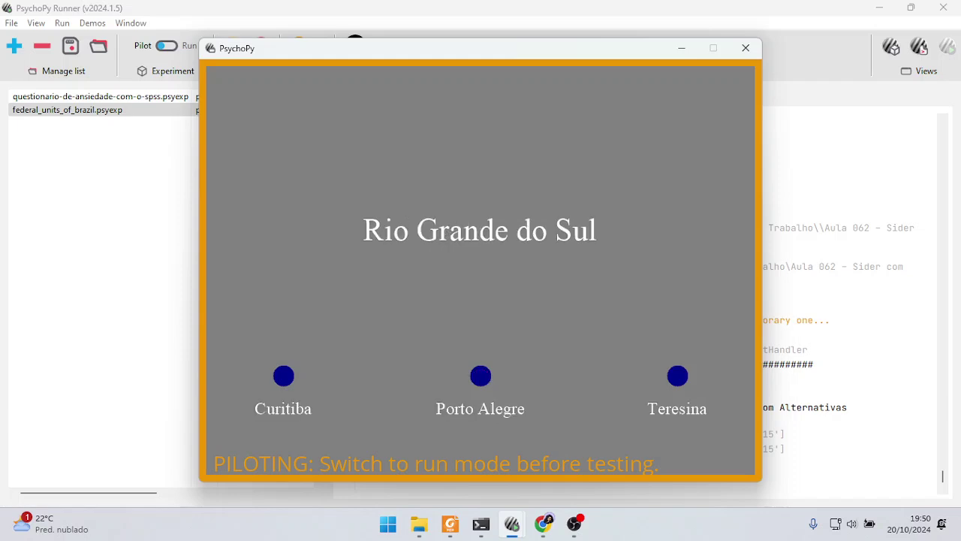
left_click(480, 375)
left_click(678, 376)
left_click(480, 376)
left_click(284, 376)
left_click(678, 376)
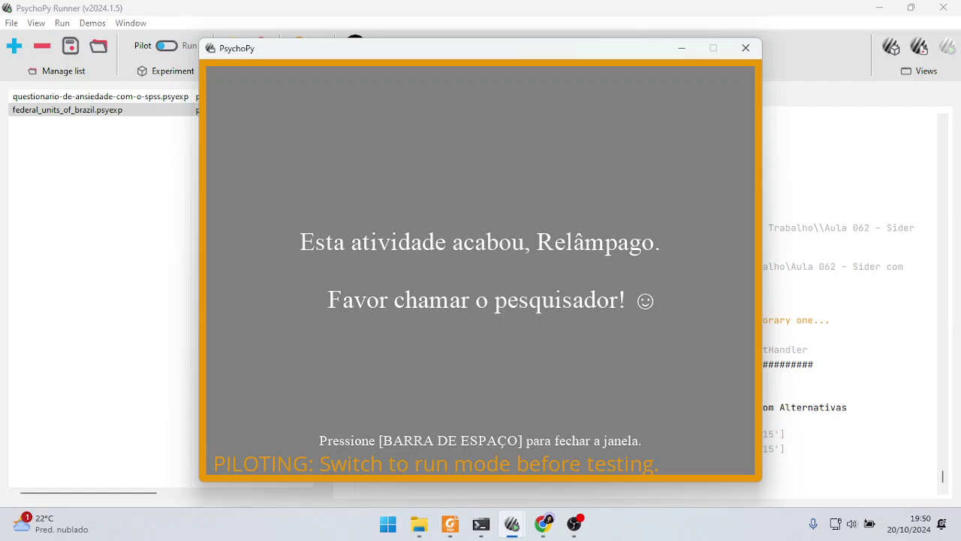
key("space")
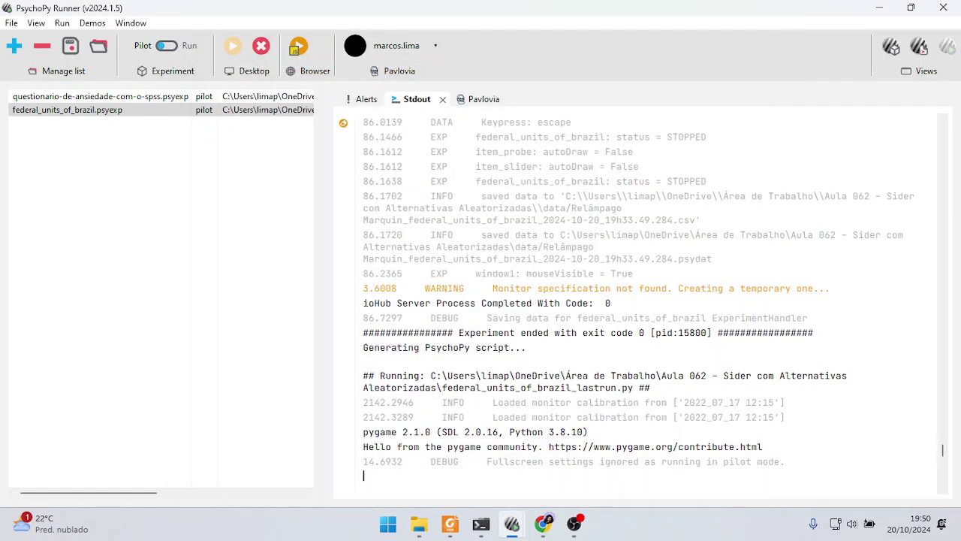
Step: Open the newest results CSV (19:50) from the data folder in Excel, maximize the window and select column A
left_click(419, 524)
double_click(147, 126)
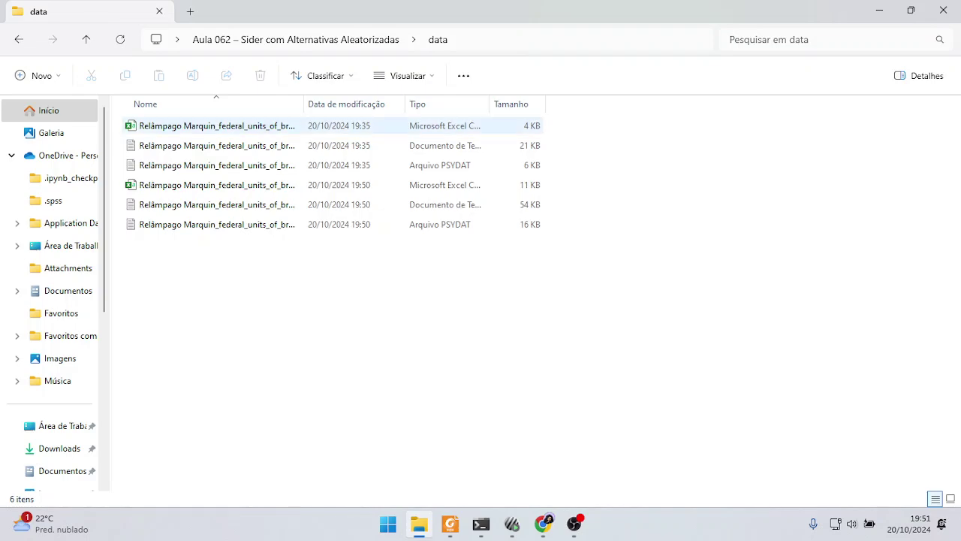
left_click(217, 185)
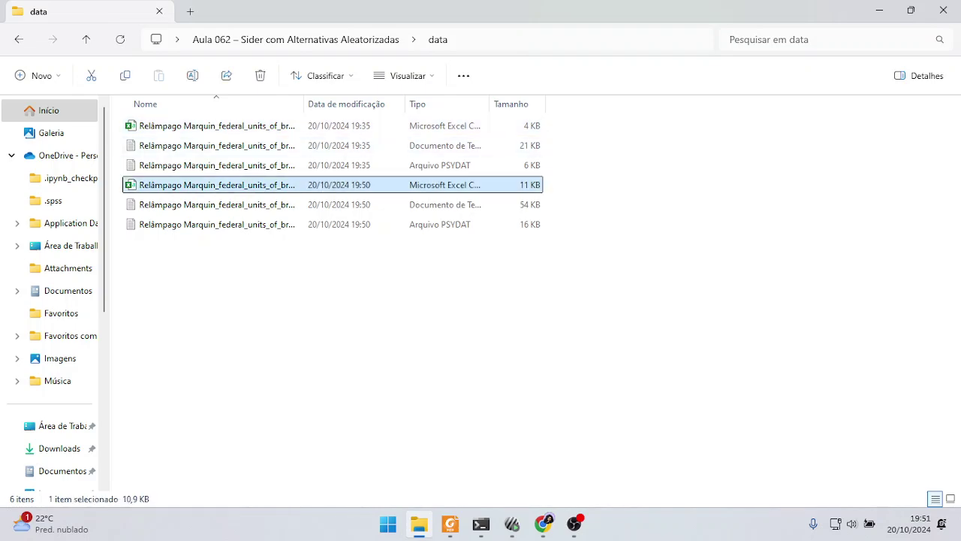
key("Return")
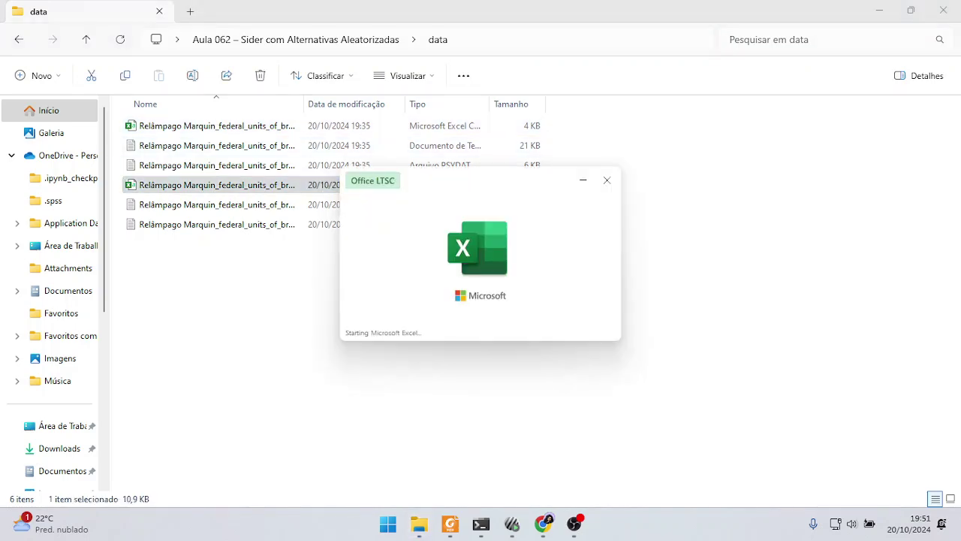
left_click(361, 30)
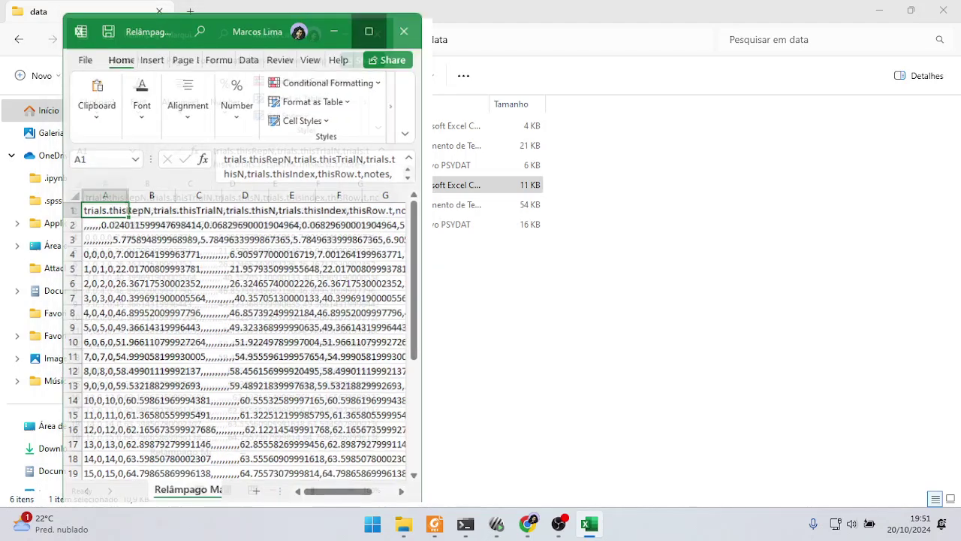
left_click(40, 175)
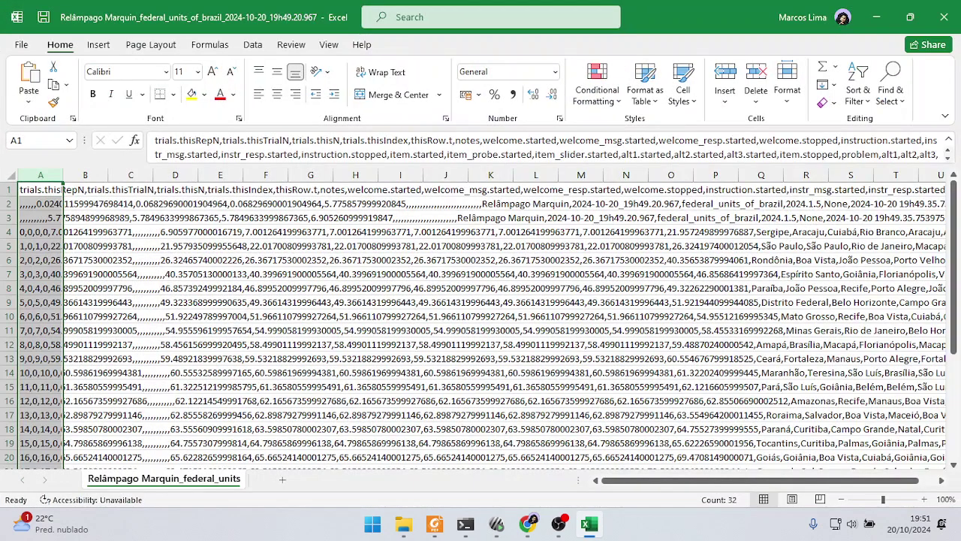
Step: Switch to PsychoPy Builder to check the addData lines in item_code's End Routine code, discard the dialog and return to the Excel results
left_click(497, 523)
left_click(571, 436)
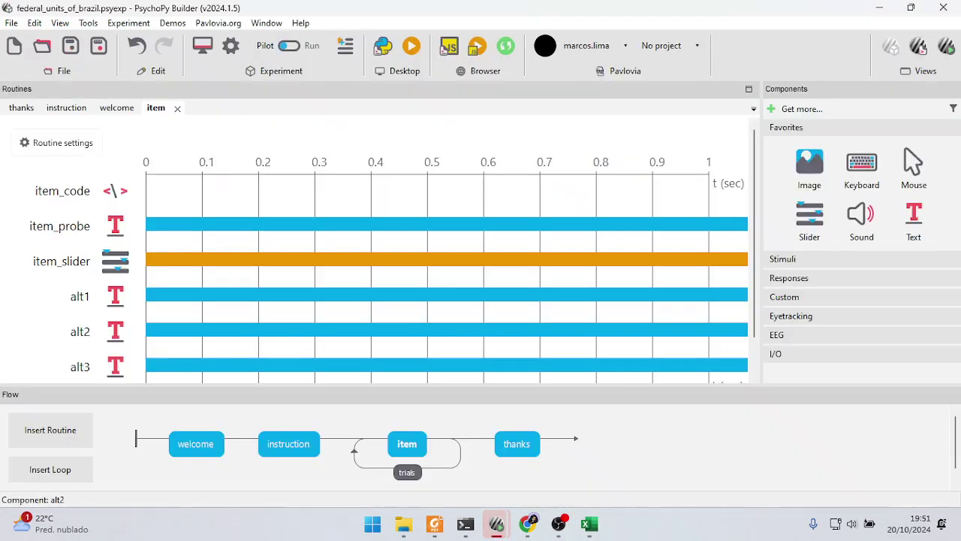
left_click(115, 191)
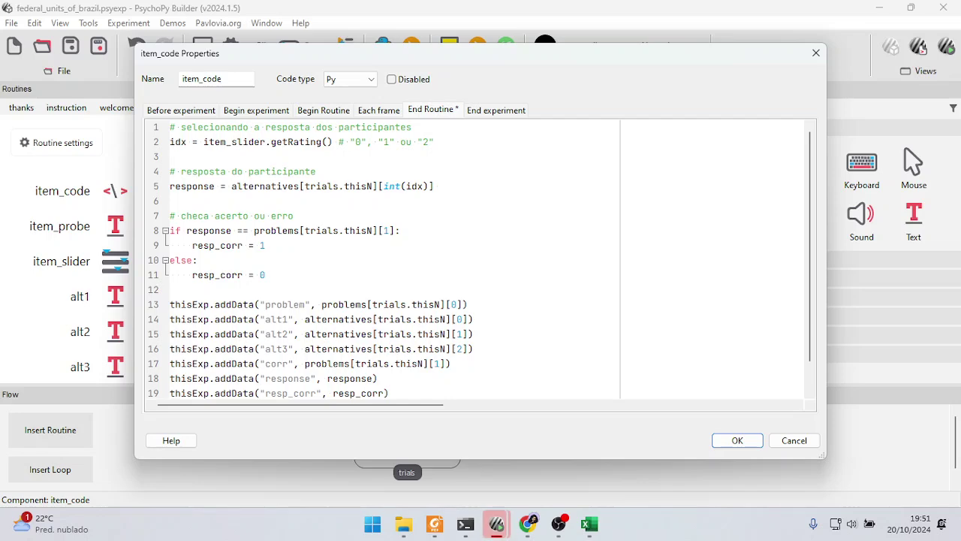
scroll(478, 258, "down", 1)
left_click_drag(203, 275, 389, 363)
left_click(793, 440)
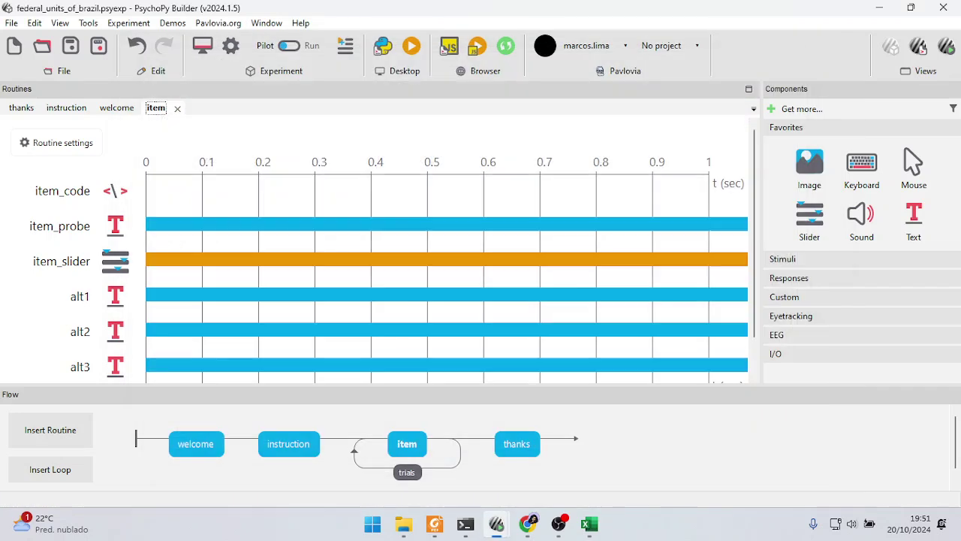
left_click(589, 523)
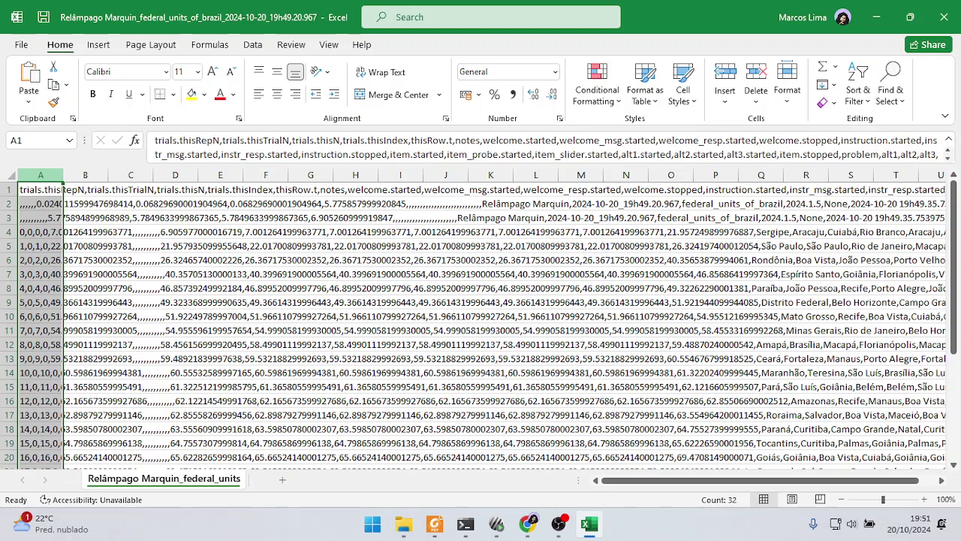
Step: Split the imported data in column A into separate columns, using comma as an additional delimiter
left_click(253, 44)
left_click(581, 86)
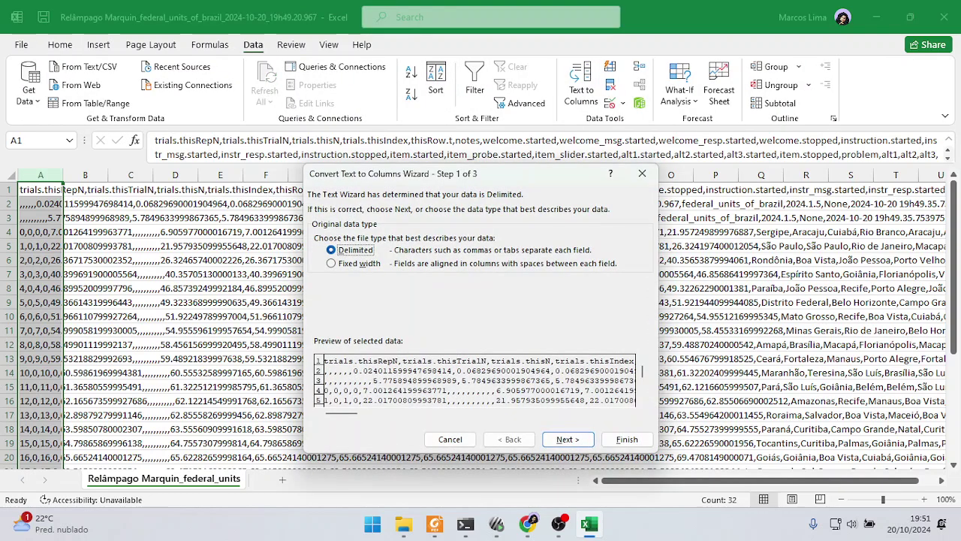
left_click(568, 440)
key("alt+c")
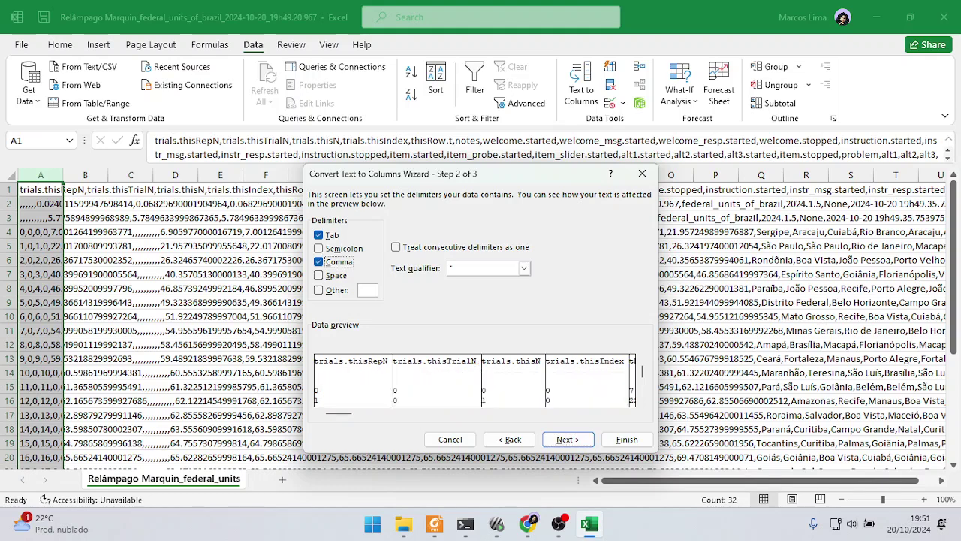
key("Return")
key("Return")
Step: Format columns V to AC, from problem to item_slider.response, as bold red centred text and autofit their widths
left_click_drag(535, 289, 851, 289)
left_click(266, 217)
left_click_drag(266, 174, 601, 175)
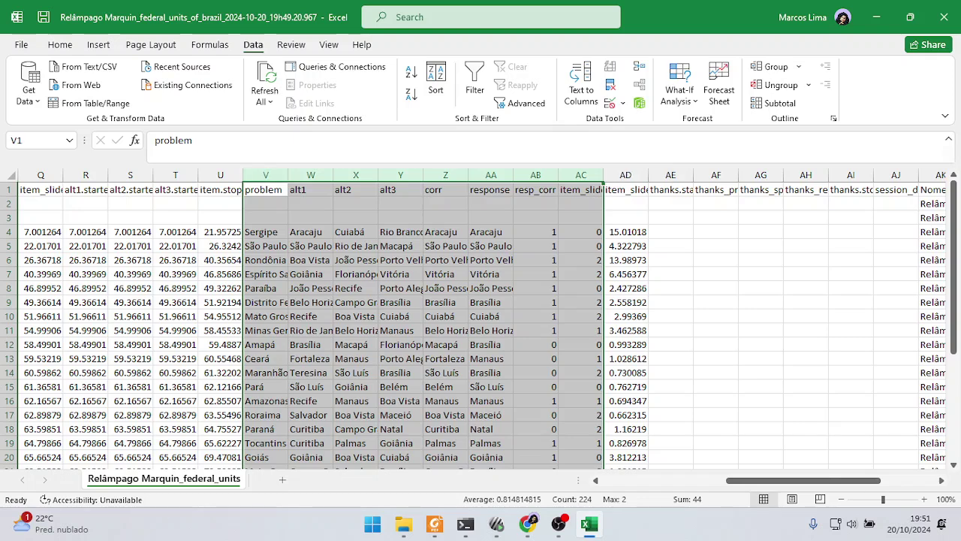
left_click(61, 44)
left_click(220, 94)
left_click(92, 93)
double_click(288, 175)
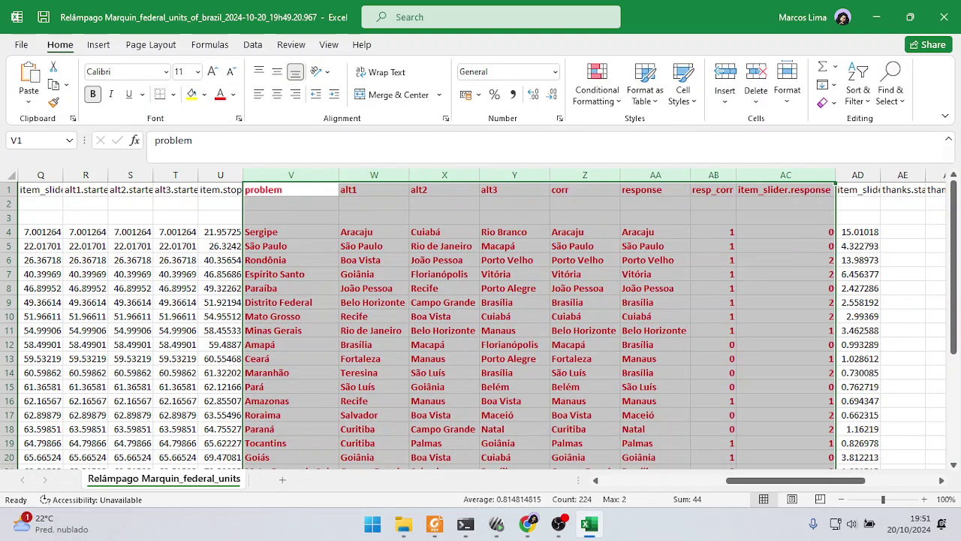
left_click(277, 93)
left_click(291, 260)
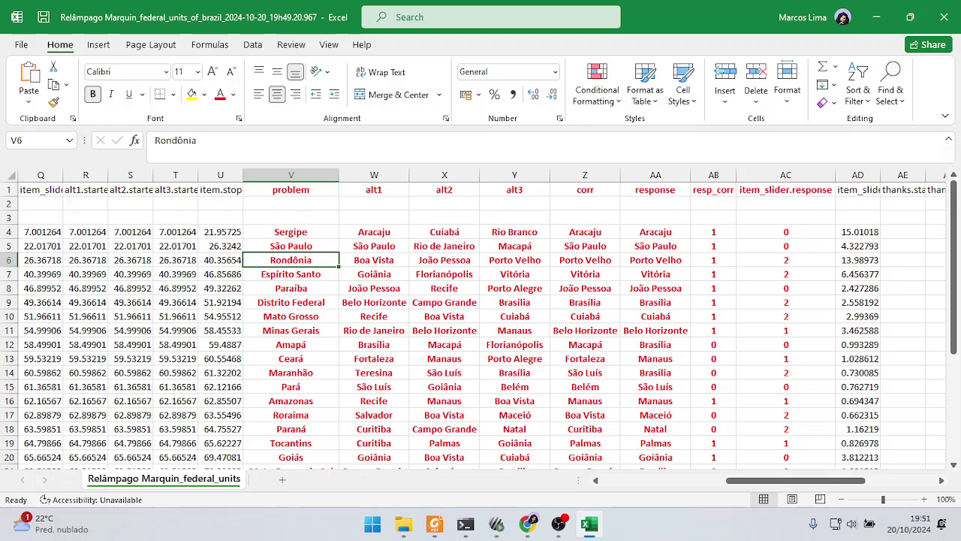
Step: Review the problem and alt1 entries of the first trial, and fill the item_slider.response header with yellow
left_click(291, 189)
left_click(291, 232)
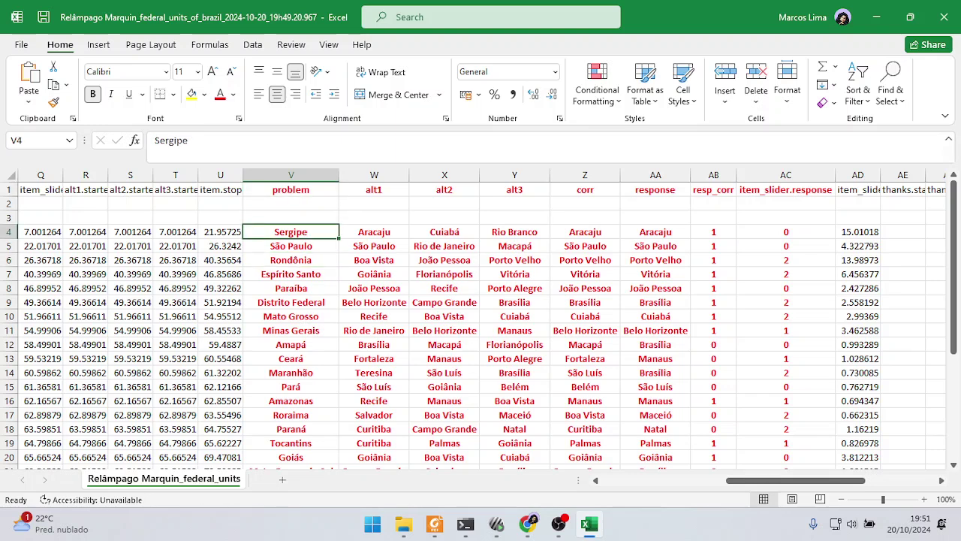
left_click(374, 189)
left_click(374, 232)
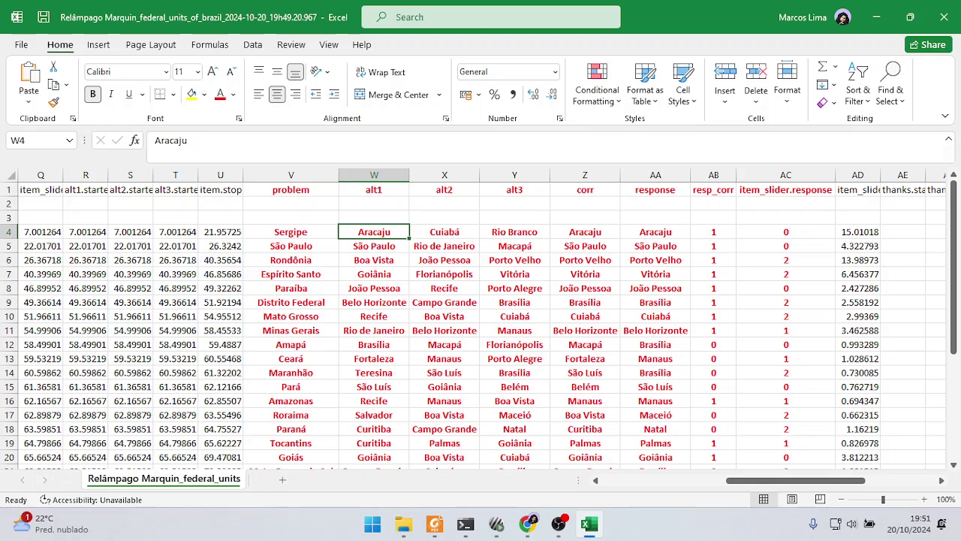
left_click(786, 189)
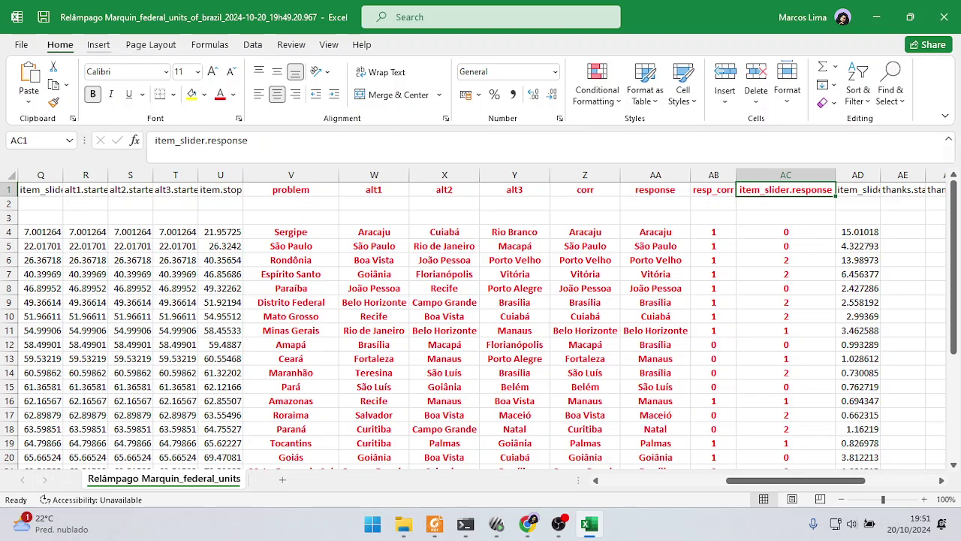
left_click(192, 94)
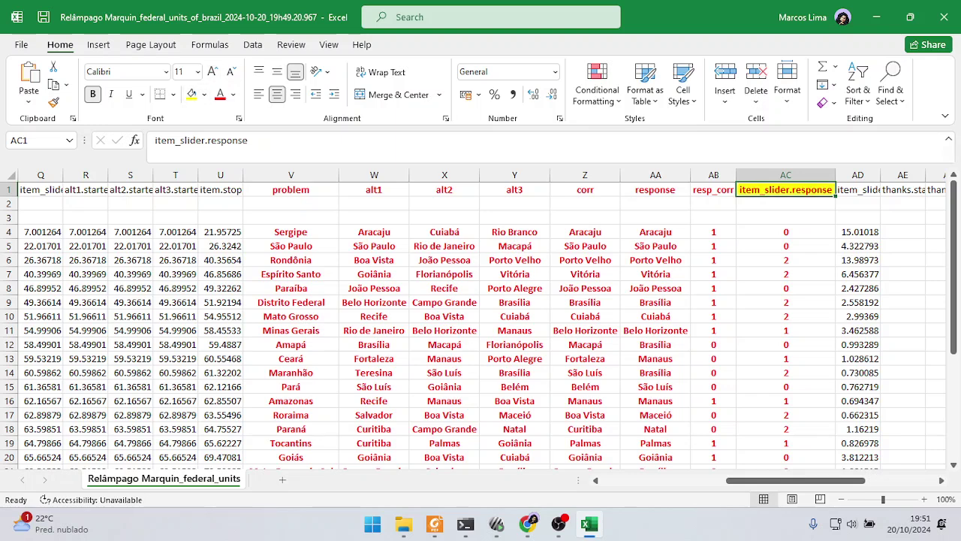
left_click(786, 232)
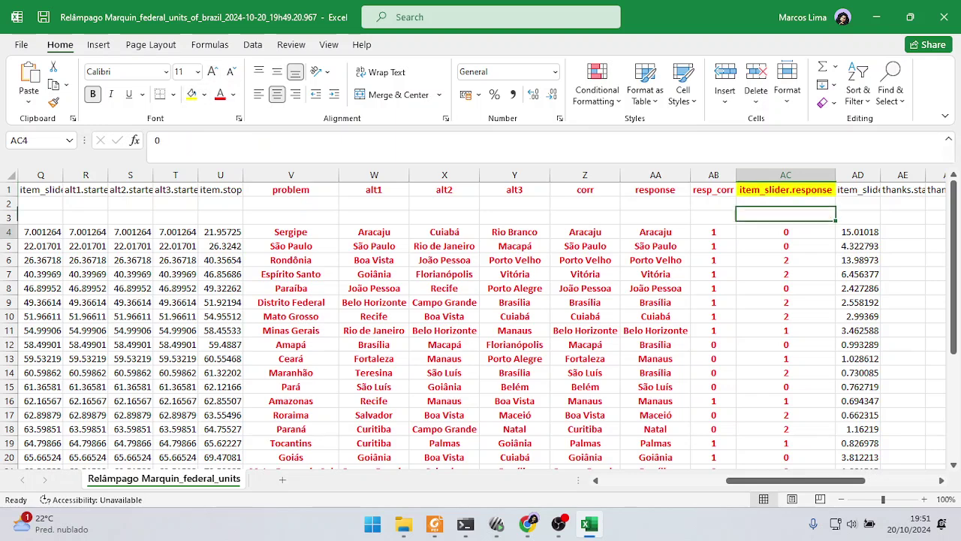
Step: Switch to PsychoPy Builder to check the Labels of item_slider, cancel its properties and return to the Excel results
mouse_move(496, 524)
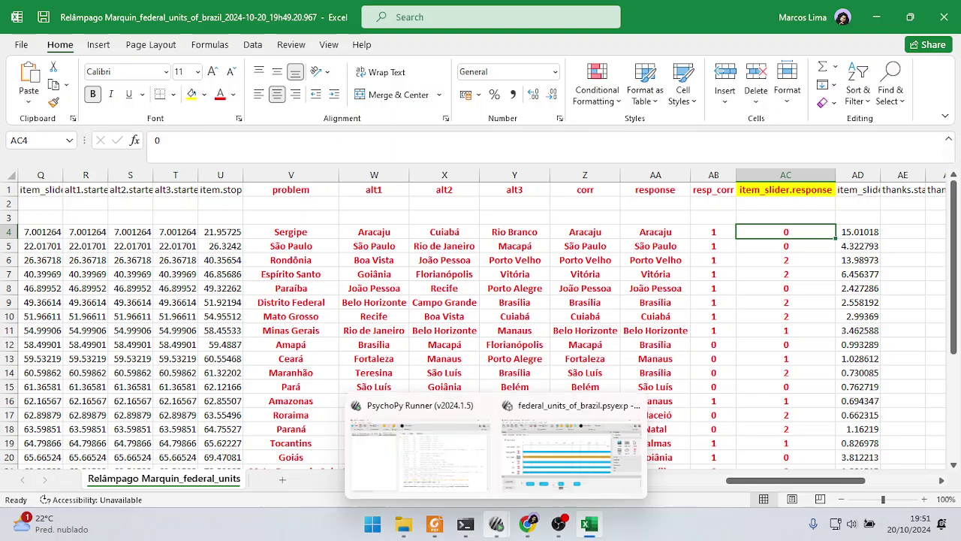
left_click(571, 447)
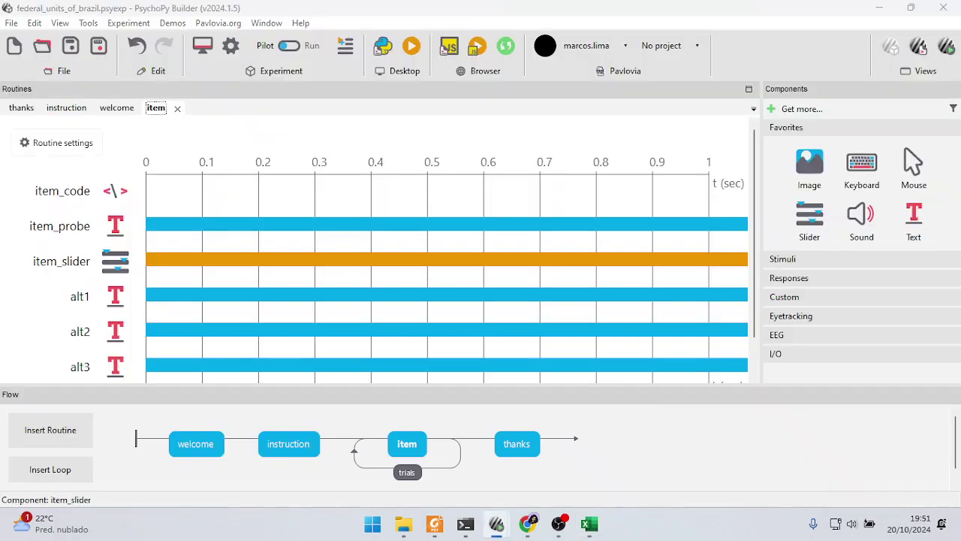
double_click(115, 261)
double_click(272, 287)
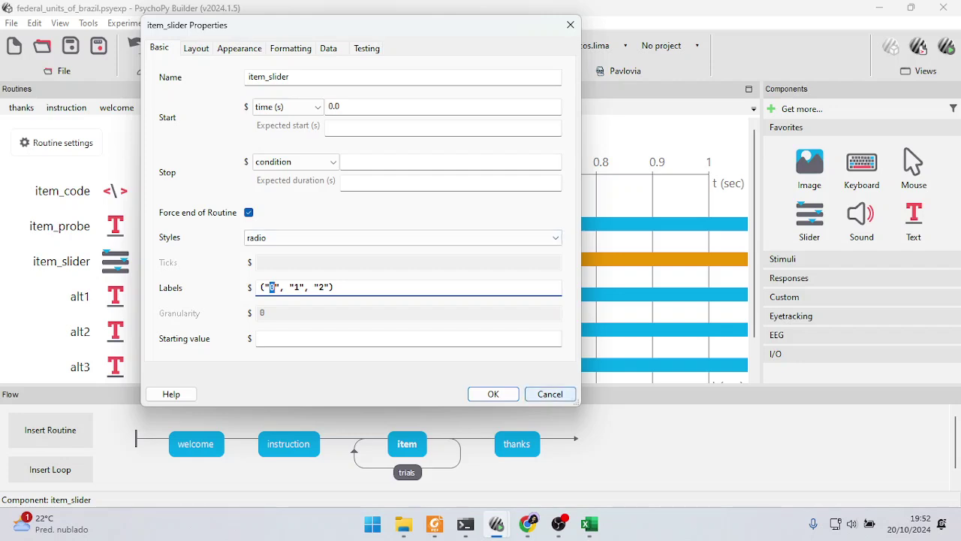
left_click(550, 394)
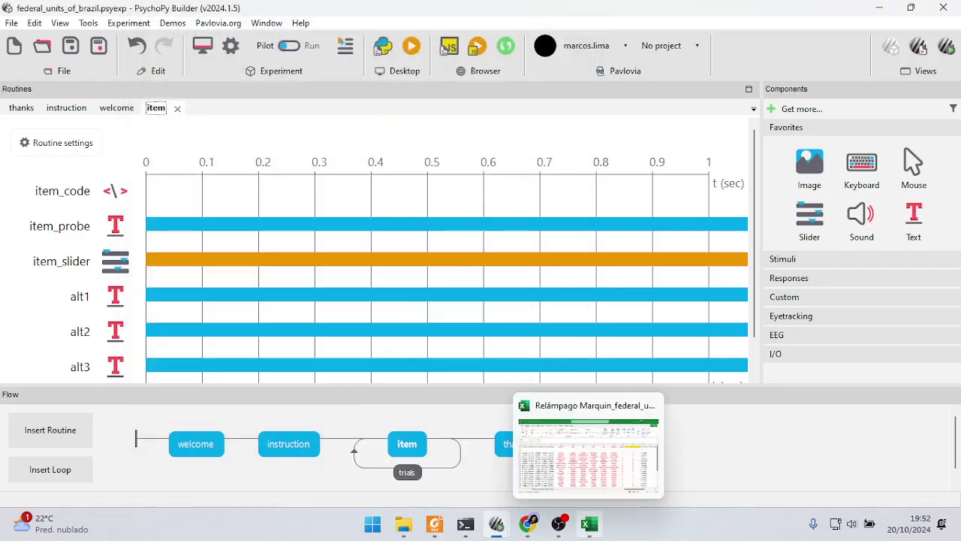
left_click(590, 523)
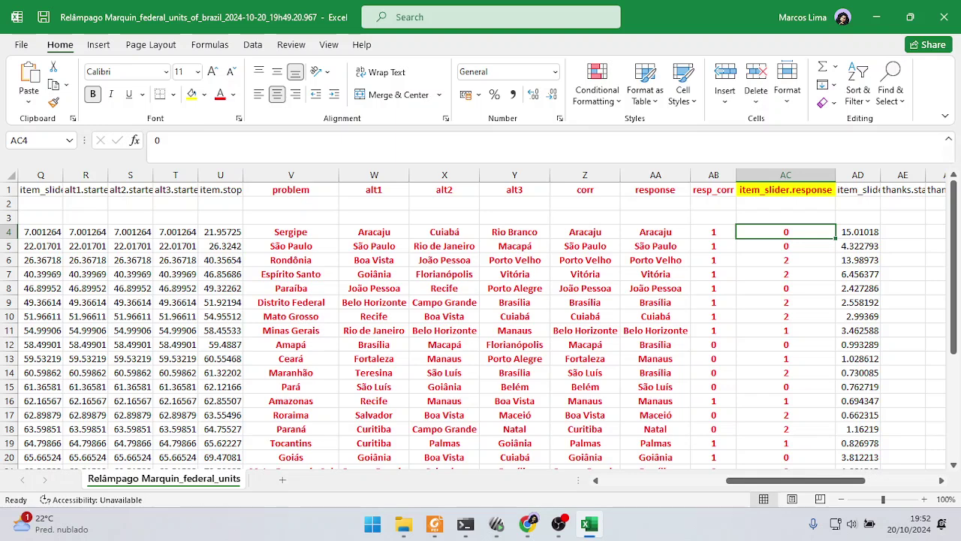
left_click(374, 189)
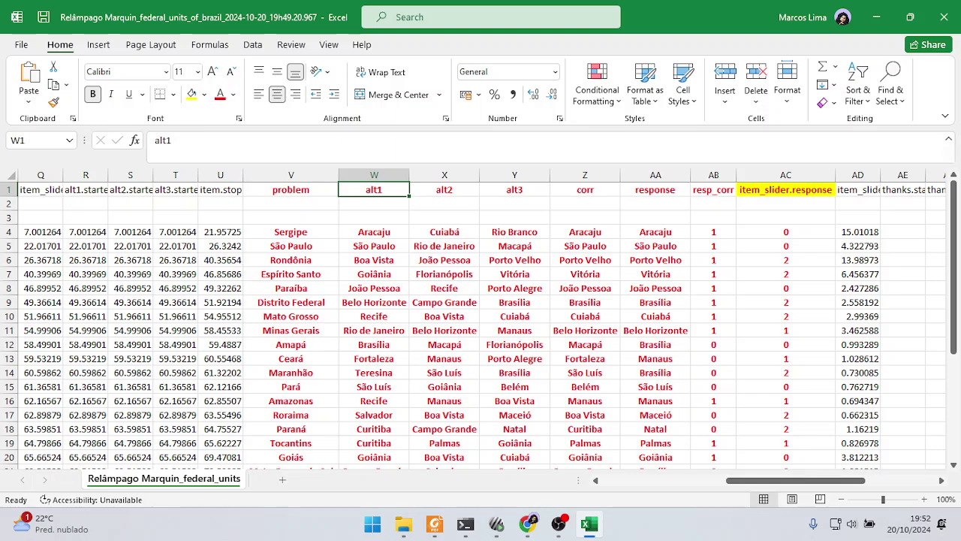
left_click(374, 231)
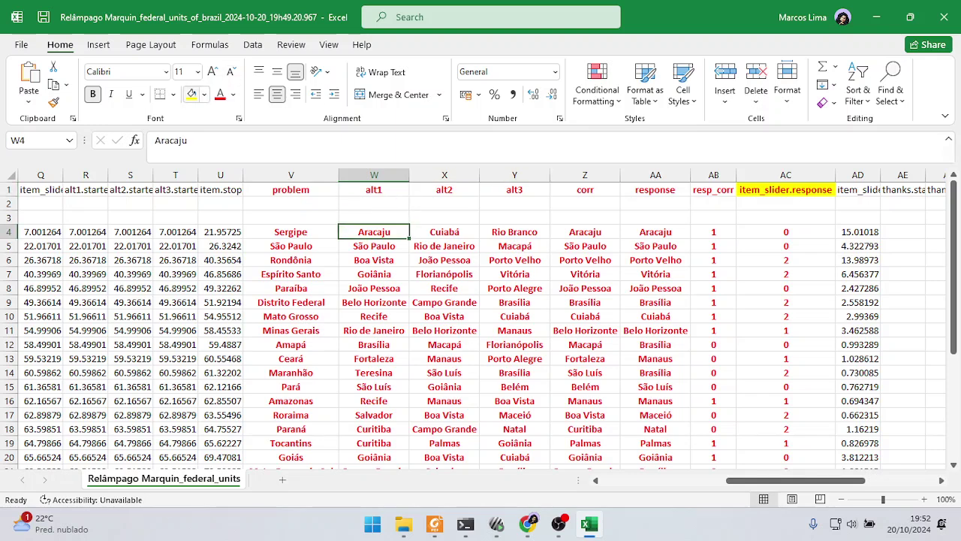
left_click(192, 94)
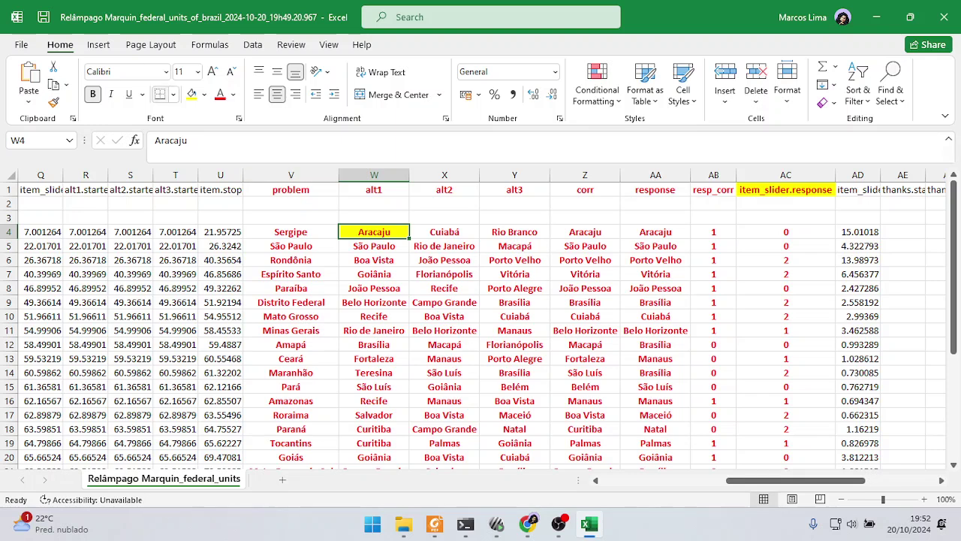
key("ctrl+z")
Step: Fill the first trial's corr and response cells, Z4:AA4, with yellow
left_click_drag(585, 190, 654, 189)
left_click(585, 190)
left_click(654, 189)
left_click_drag(585, 232, 656, 232)
left_click(192, 94)
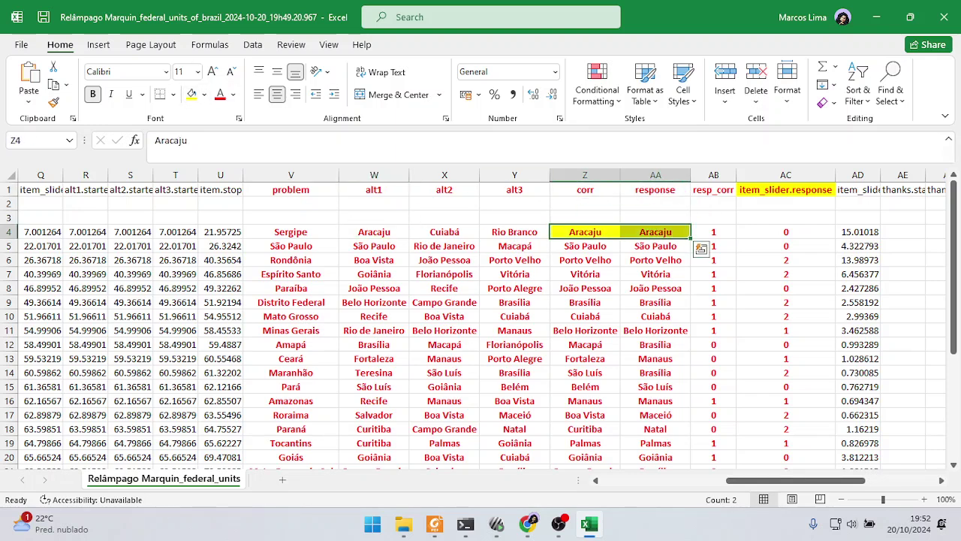
Step: Fill the resp_corr cells of the correctly answered trials, AB4 to AB11, with green
left_click(713, 231)
left_click(204, 93)
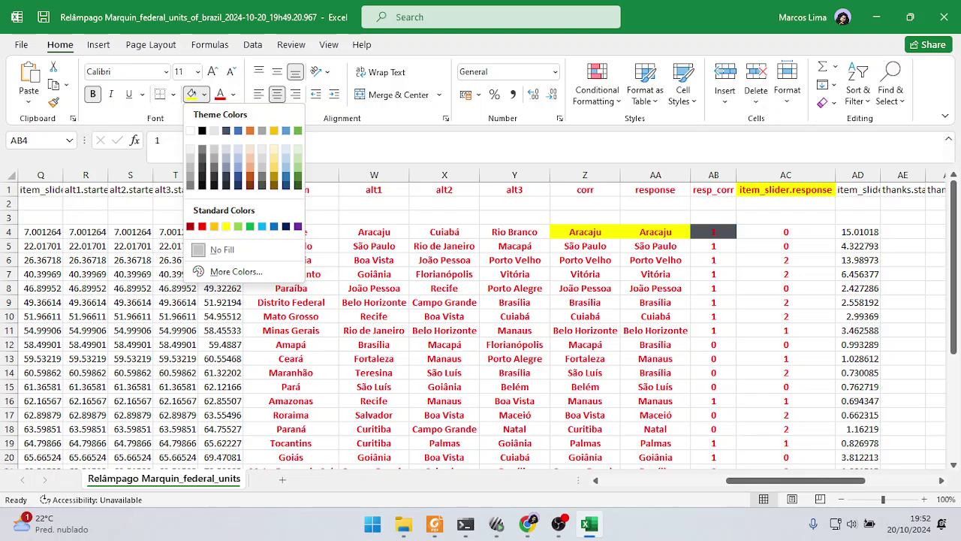
left_click(250, 226)
left_click(374, 302)
left_click_drag(714, 246, 713, 331)
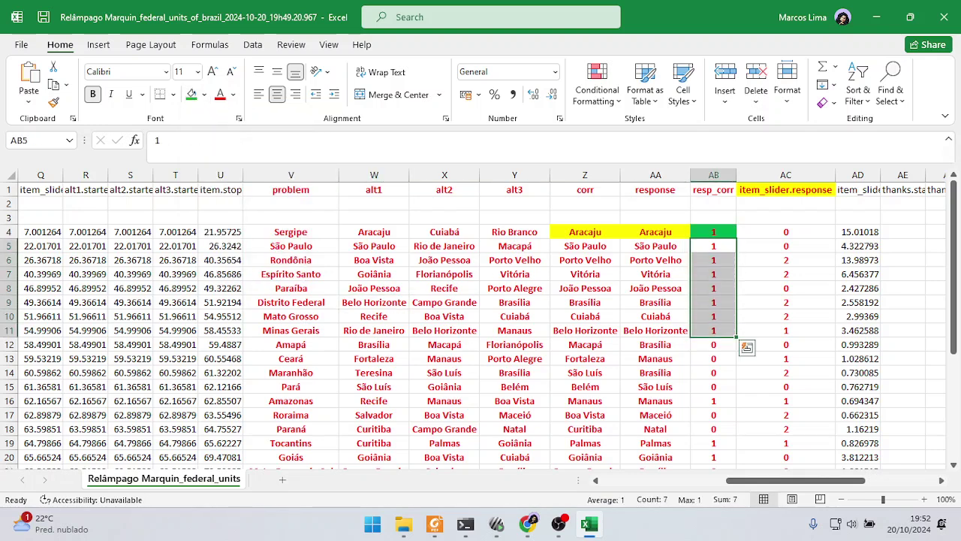
left_click(191, 94)
Step: Fill the corr and response cells Z5:AA11 with yellow and check the matching alternatives in rows 11 to 8
left_click_drag(585, 246, 656, 330)
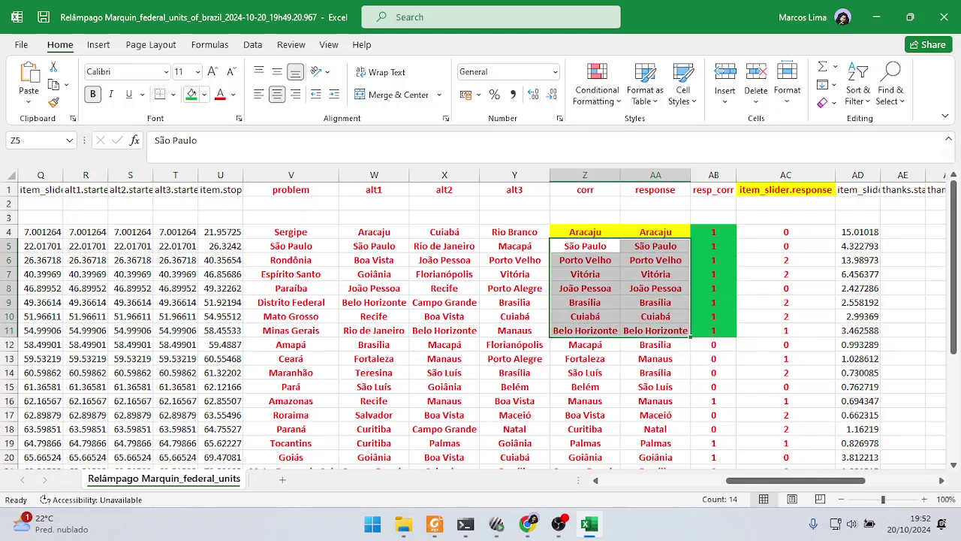
left_click(204, 93)
left_click(214, 226)
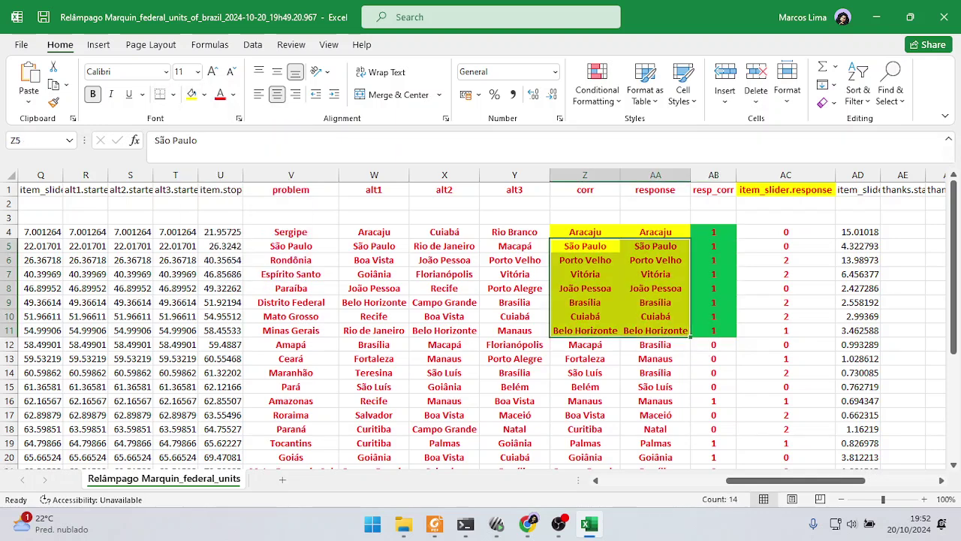
left_click(373, 359)
left_click(444, 358)
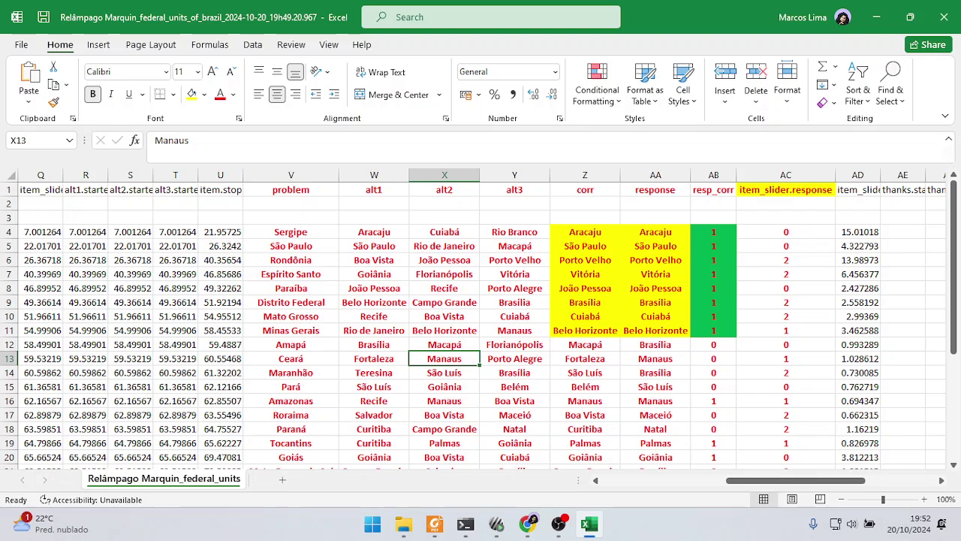
left_click(444, 331)
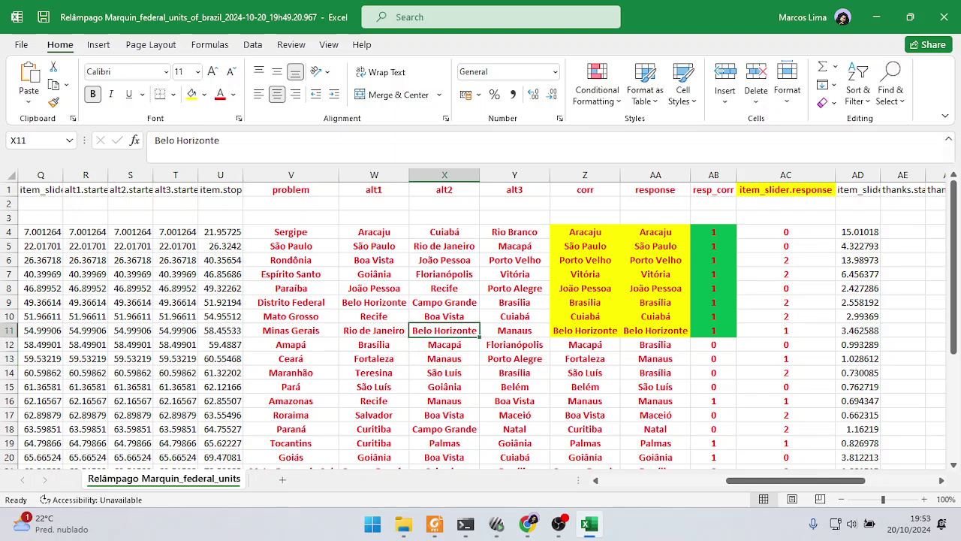
left_click(514, 316)
left_click(515, 302)
left_click(374, 288)
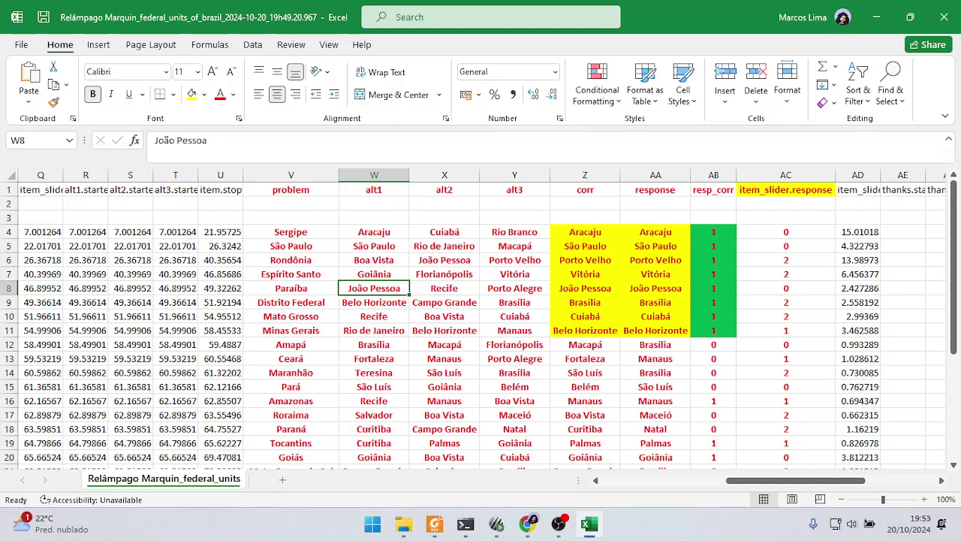
Step: Fill the Amapá trial's corr and response cells with yellow and its resp_corr cell with light blue
left_click(585, 344)
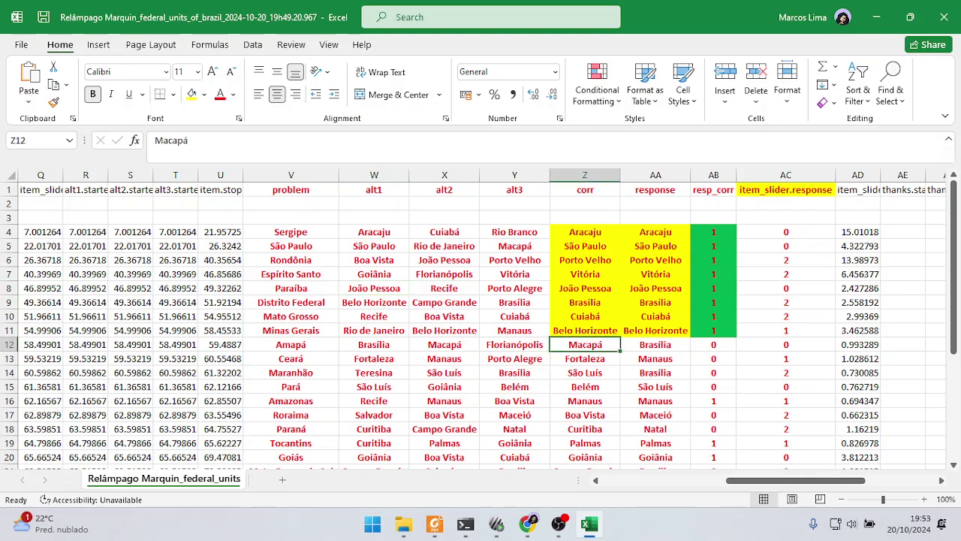
left_click(655, 344)
left_click_drag(585, 344, 655, 344)
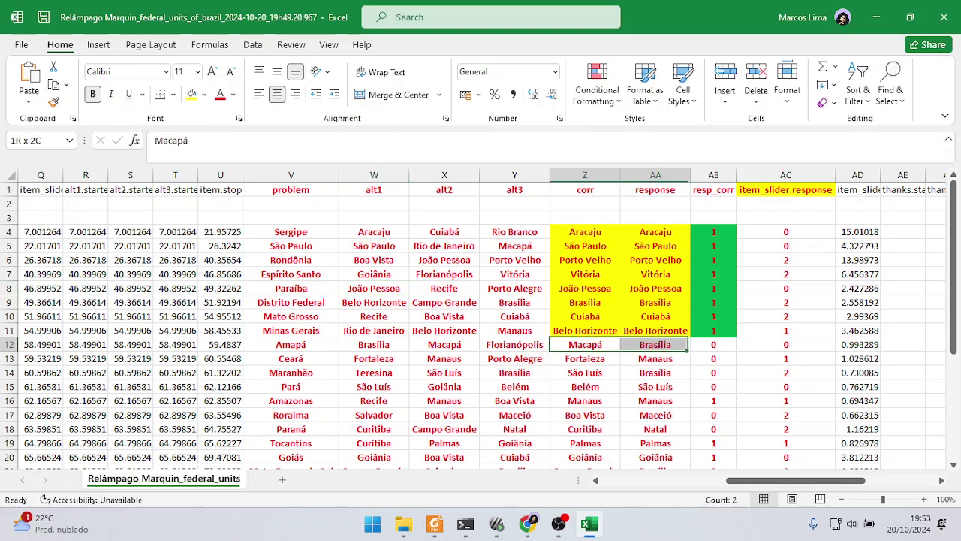
left_click(191, 94)
key("Right")
key("Right")
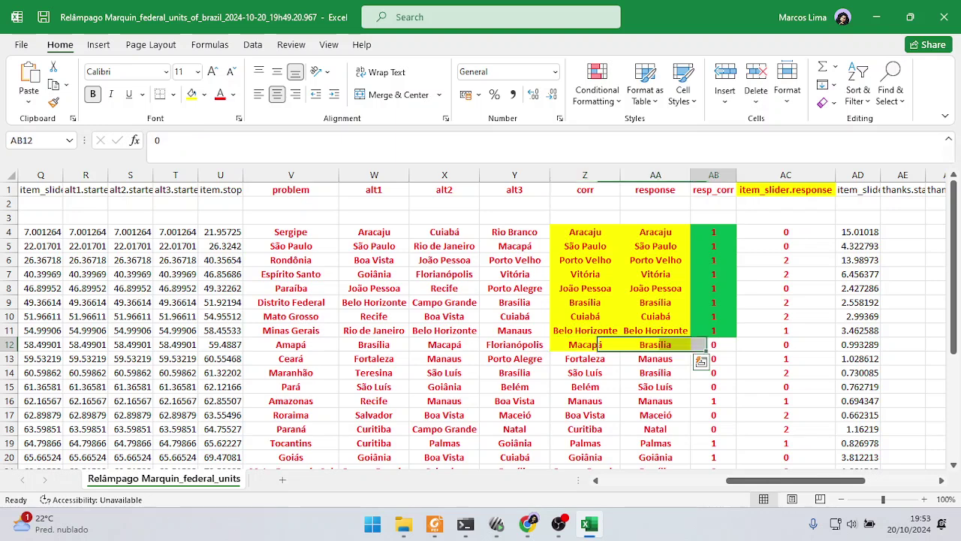
left_click(204, 94)
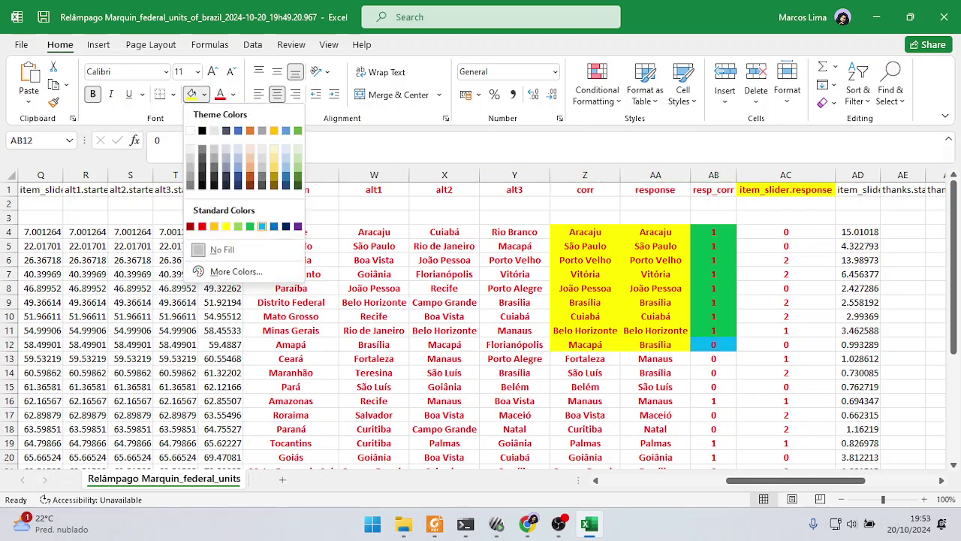
left_click(273, 226)
Step: Fill the resp_corr cells of the next incorrect trials, AB13:AB15, with light blue
key("Down")
key("Left")
key("Left")
key("Right")
key("Right")
key("shift+Down")
key("shift+Down")
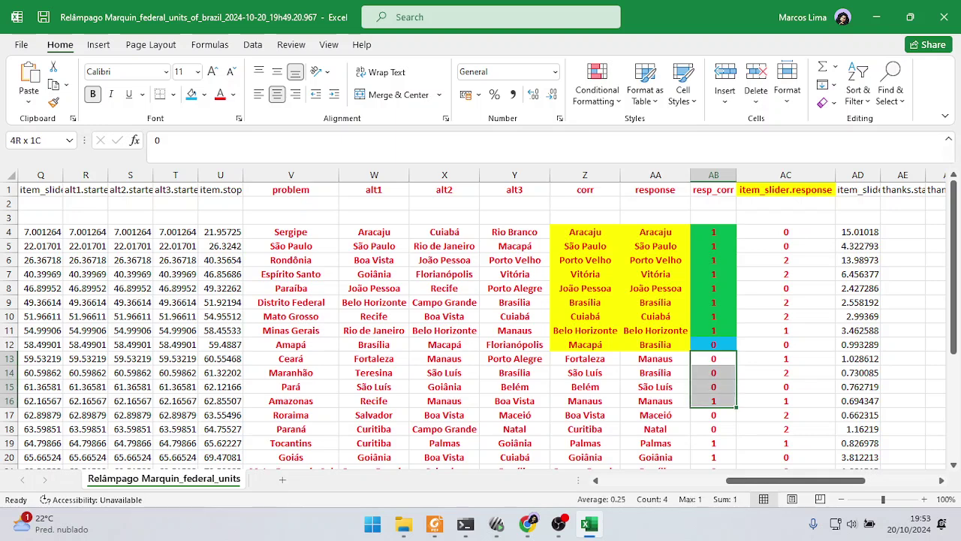
left_click(192, 93)
Step: Fill the corr and response cells Z13:AA15 of the incorrect trials with yellow
left_click_drag(656, 372, 585, 387)
key("Up")
key("shift+Left")
key("shift+Down")
key("shift+Down")
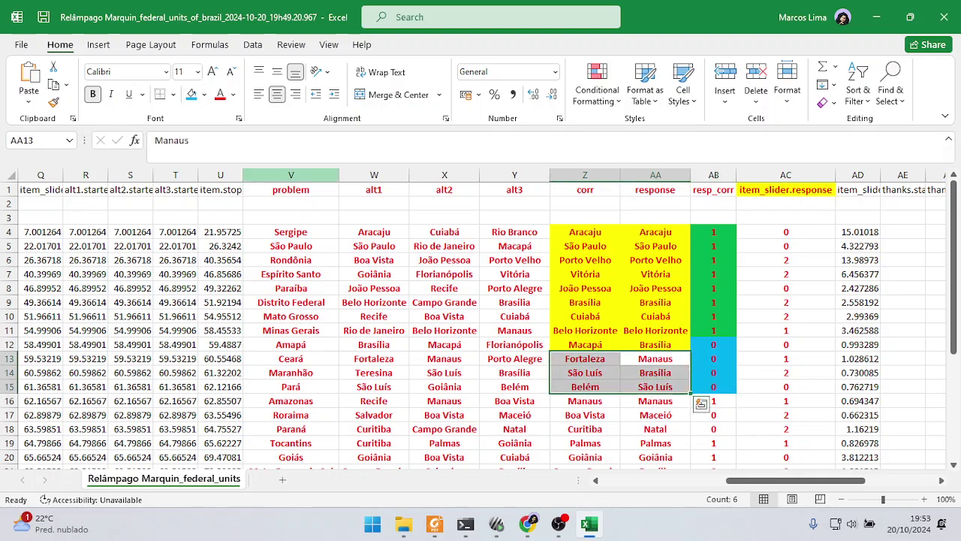
left_click(204, 95)
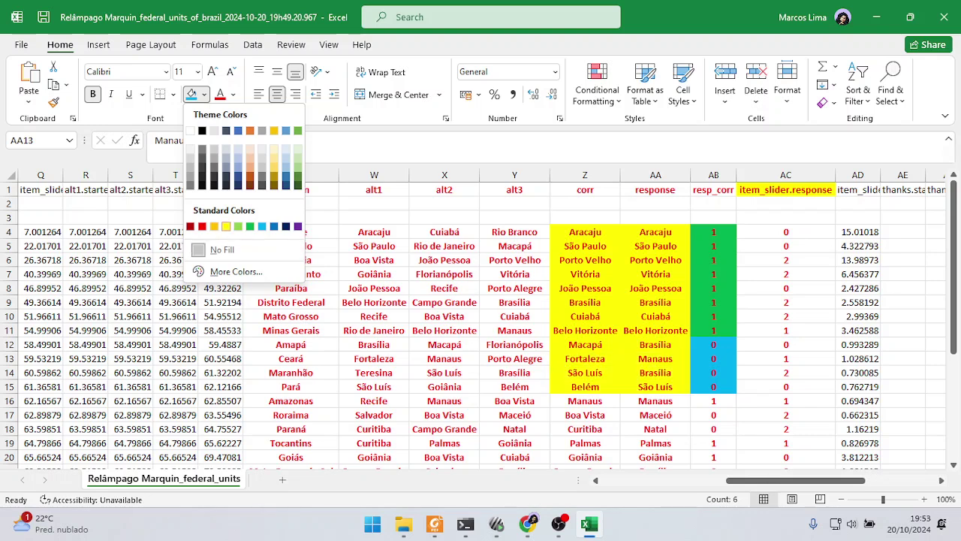
left_click(226, 226)
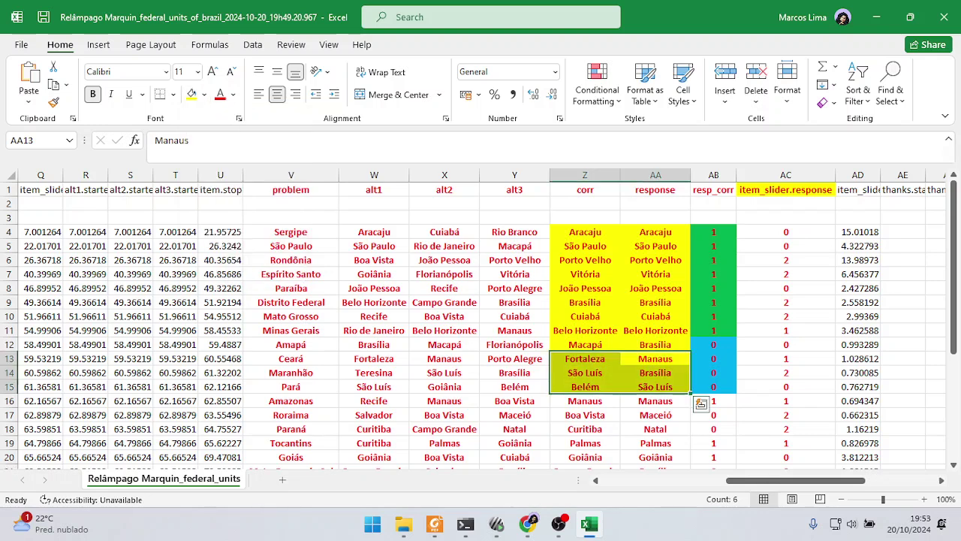
left_click(373, 358)
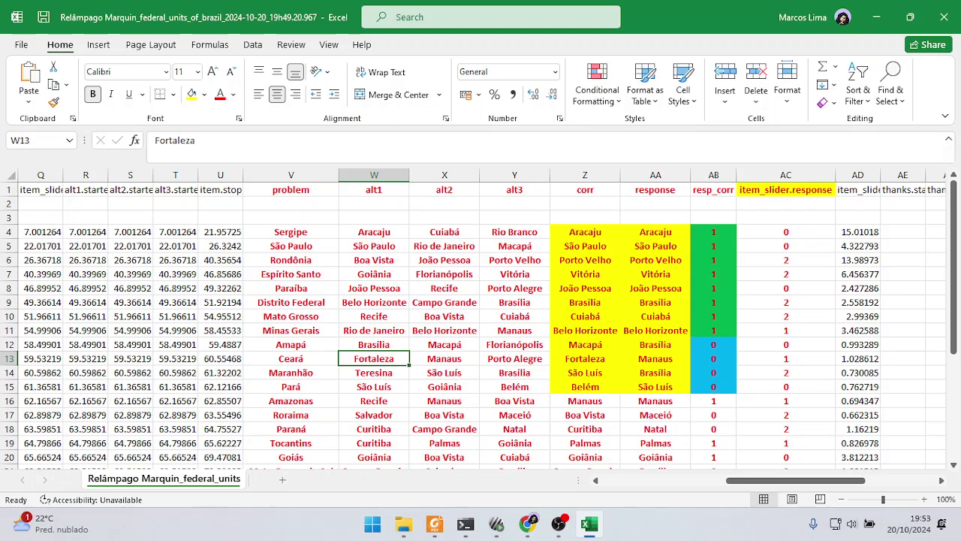
Step: Review the resp_corr column through the last trial, and compare the corr and response columns with it
left_click(714, 175)
scroll(713, 316, "down", 4)
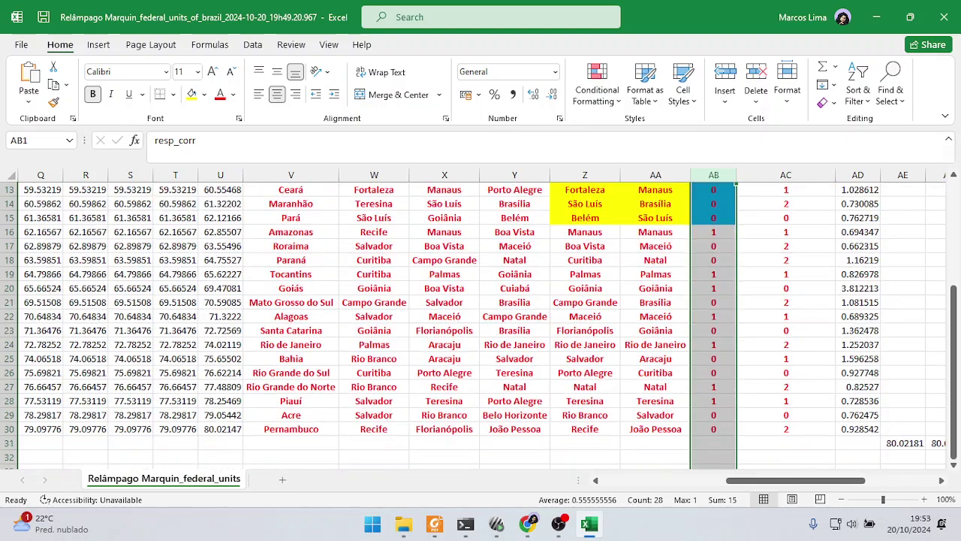
scroll(480, 323, "up", 4)
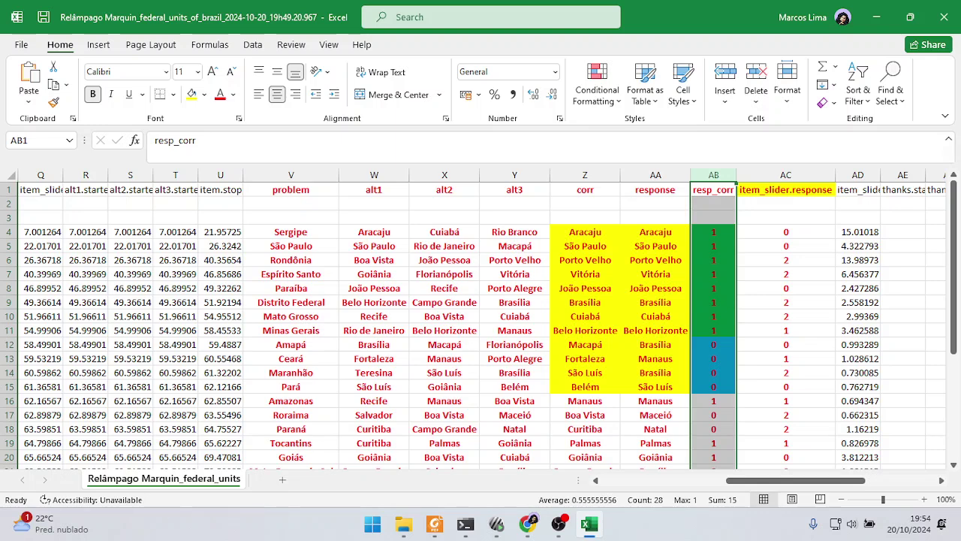
left_click(656, 274)
left_click(585, 175)
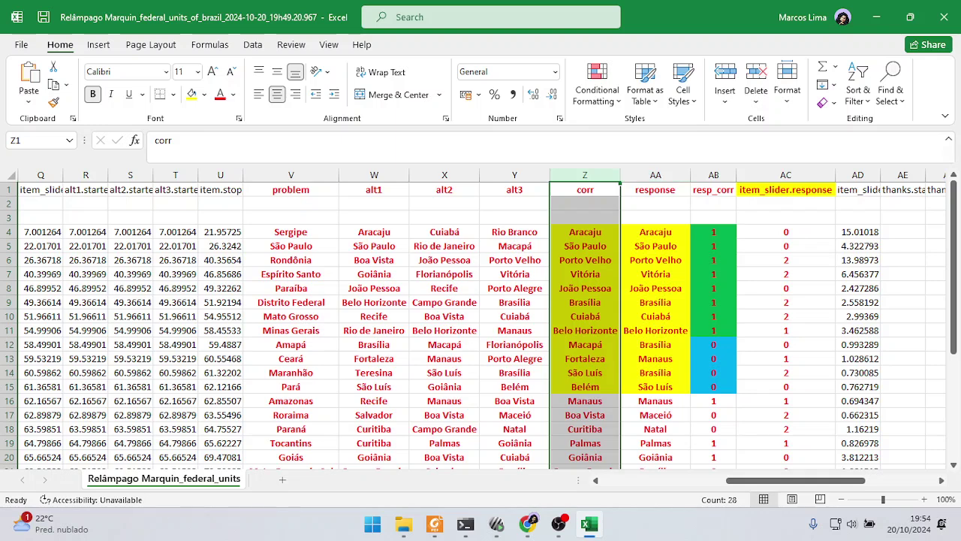
left_click(656, 175)
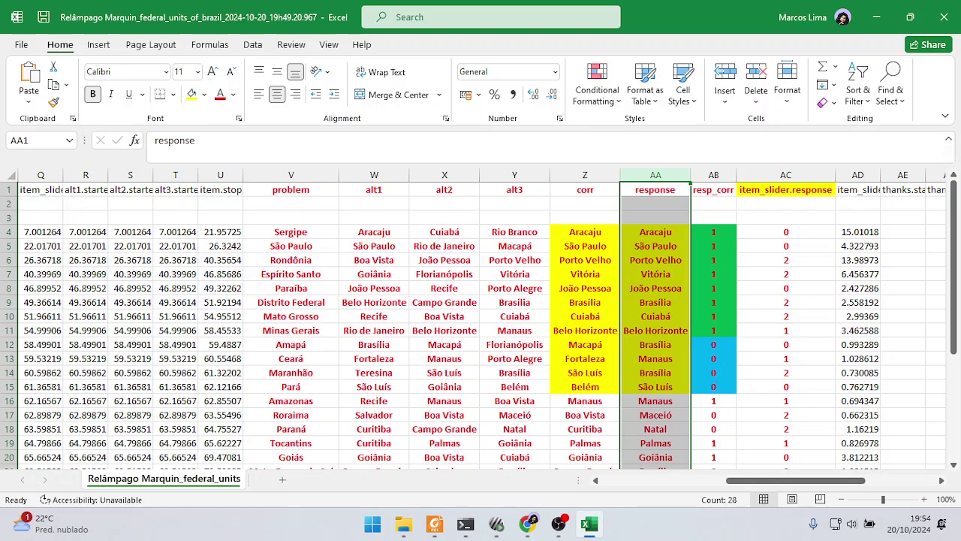
left_click(713, 260)
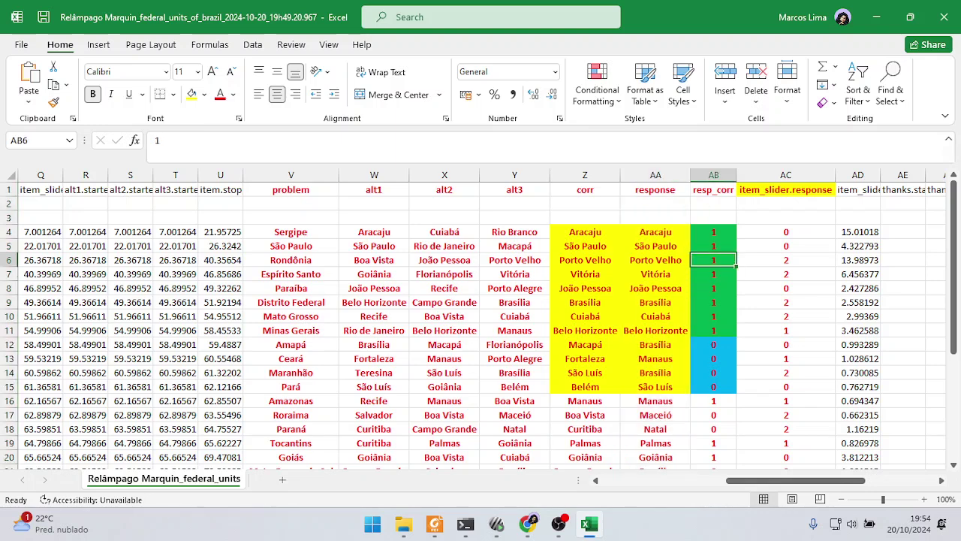